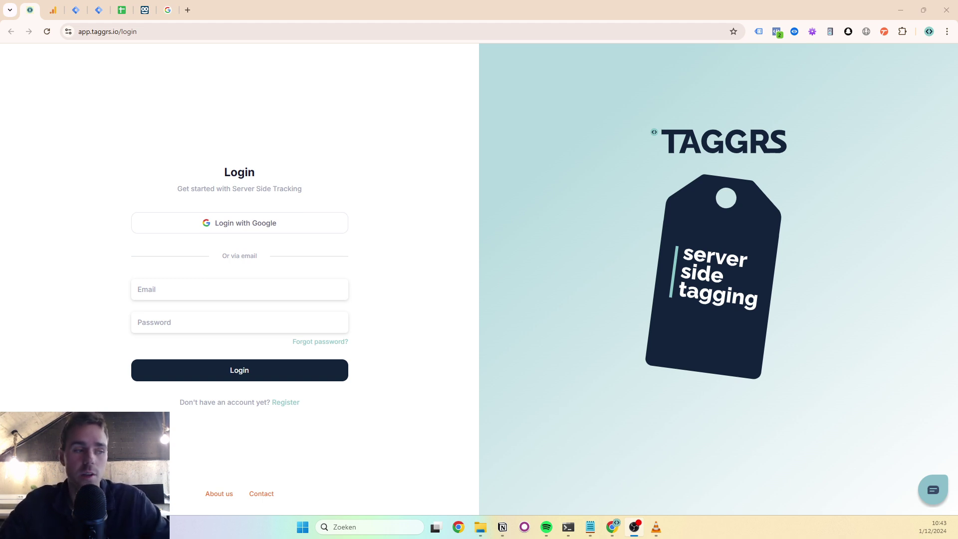
Step: Switch to the TAGGRS Video's spreadsheet, showing its Taboola checklist sheet
left_click(120, 7)
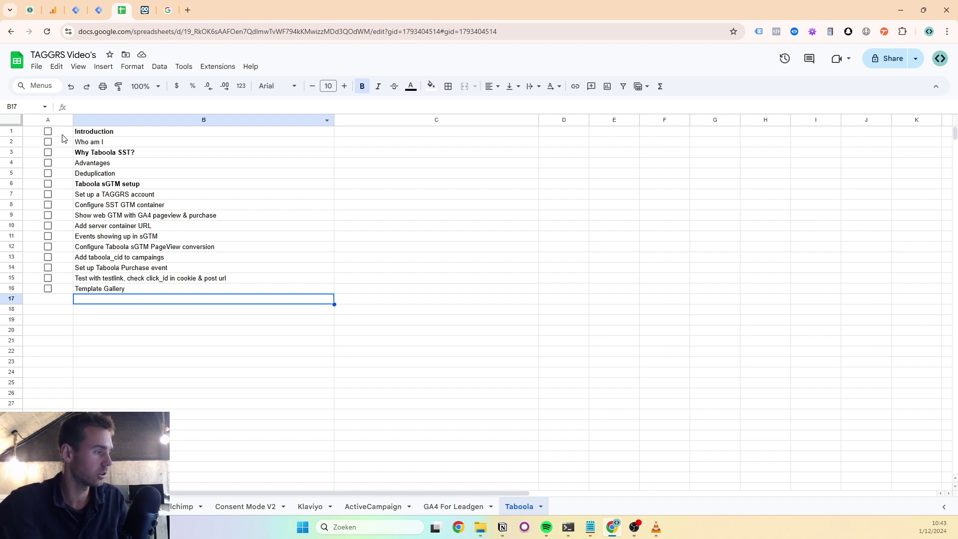
Step: Tick off the Who am I and Introduction topics, then review the following headings
left_click(48, 142)
left_click(48, 133)
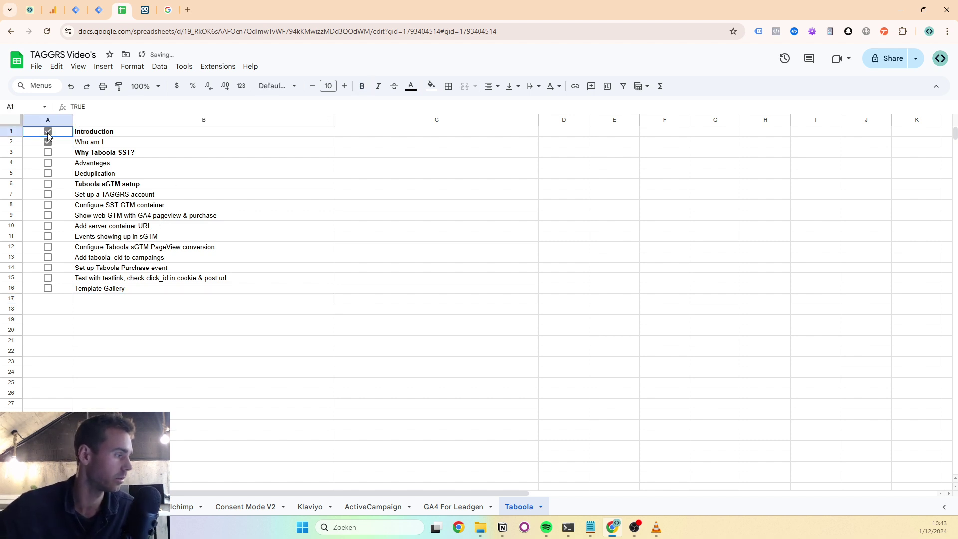
left_click(103, 162)
left_click(113, 155)
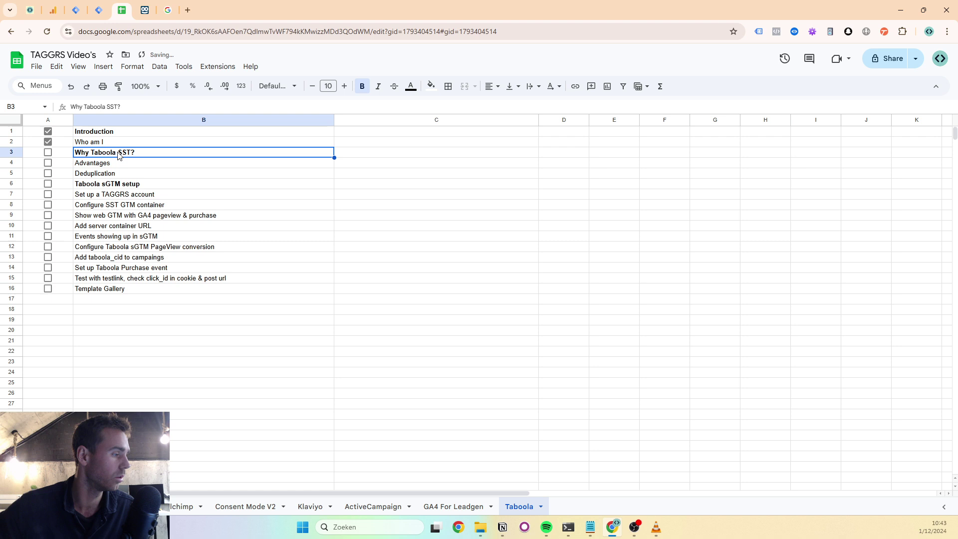
left_click(114, 185)
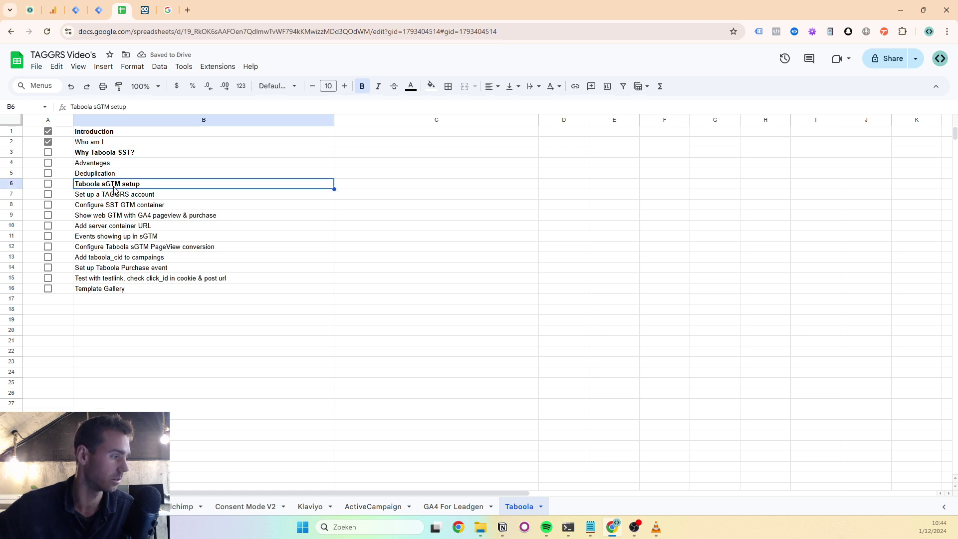
left_click(109, 156)
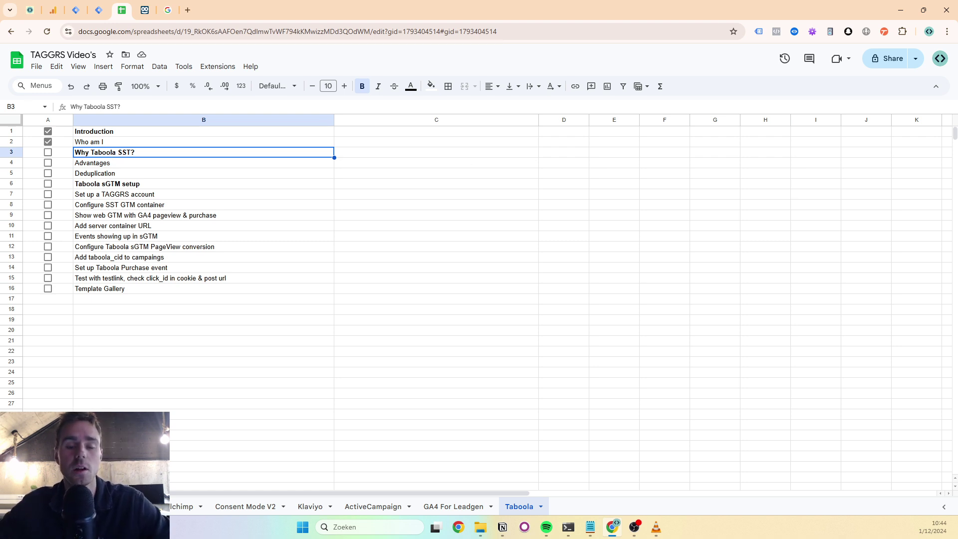
key("alt+Tab")
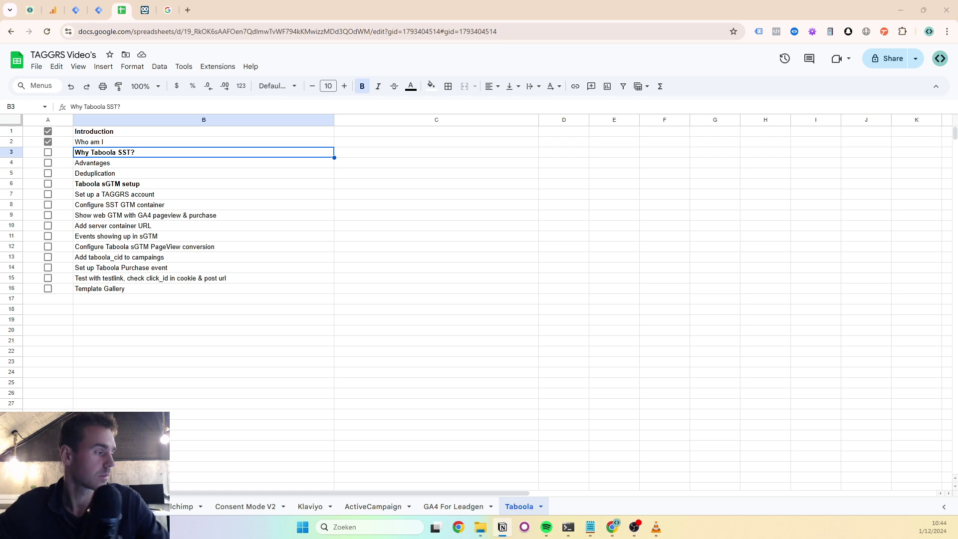
Step: Tick off Why Taboola SST?, Advantages and Deduplication, then return to TAGGRS
left_click(49, 153)
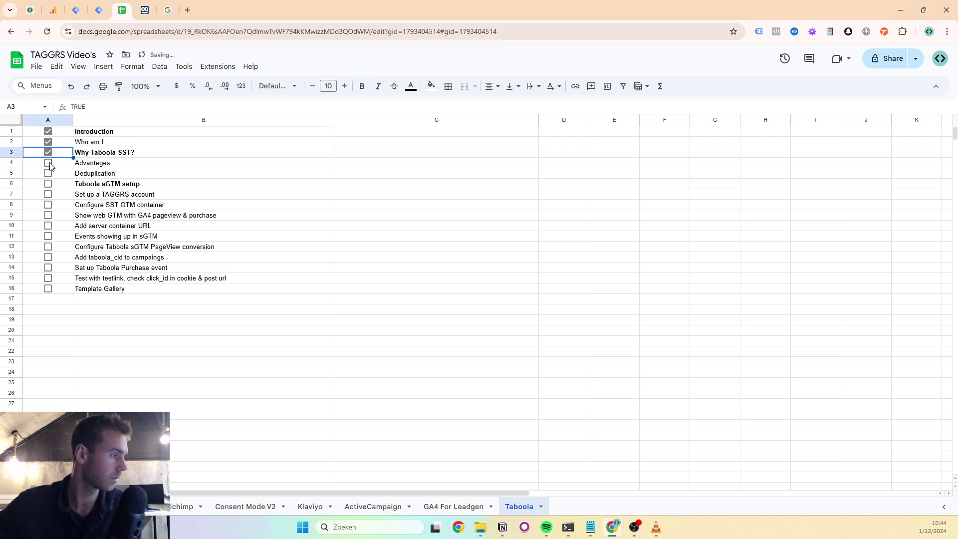
left_click(49, 163)
left_click(48, 174)
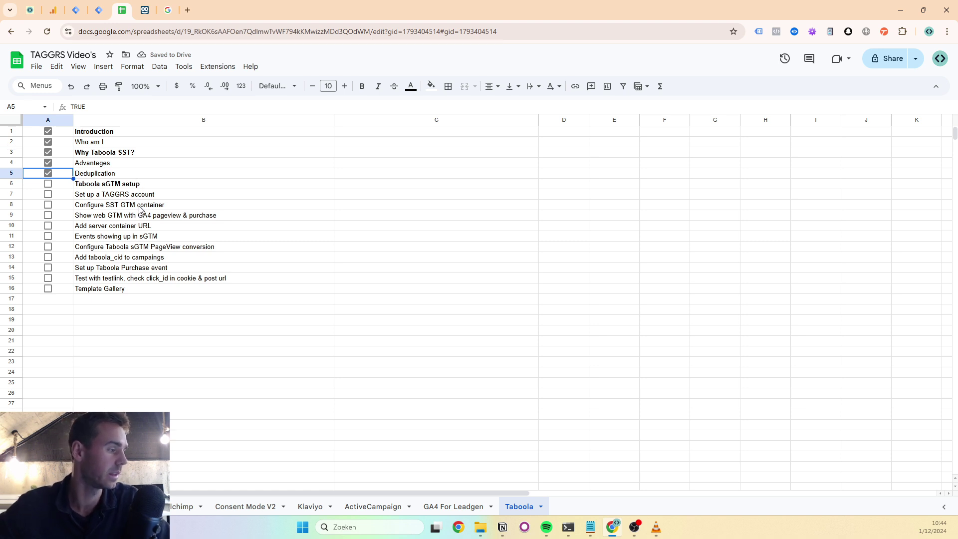
left_click(30, 10)
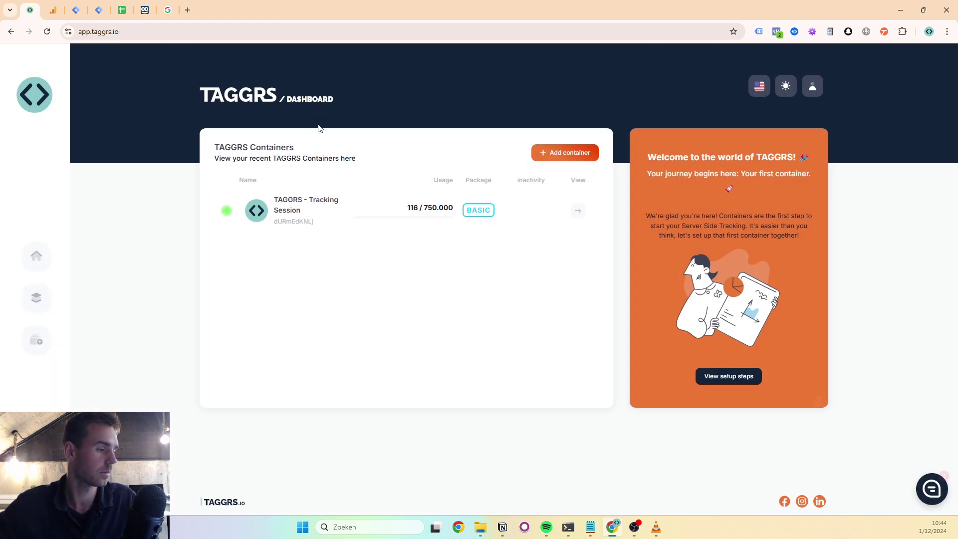
Step: Open the settings of the TAGGRS - Tracking Session container
left_click(576, 214)
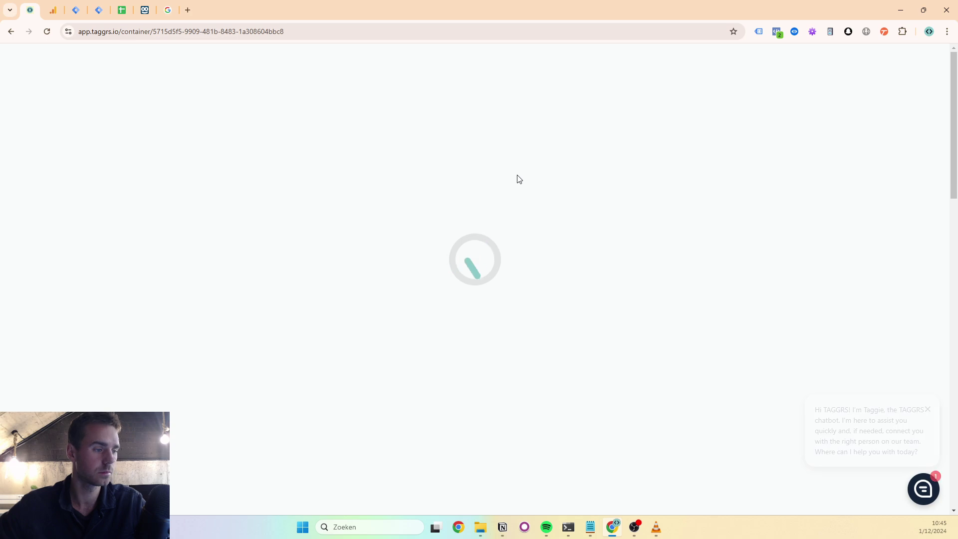
scroll(329, 170, "down", 4)
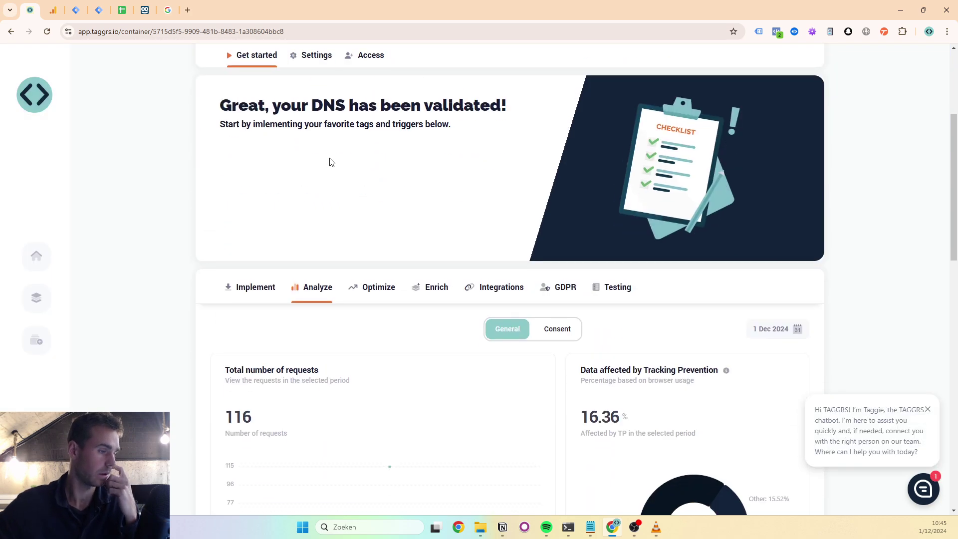
scroll(329, 162, "up", 1)
left_click(320, 105)
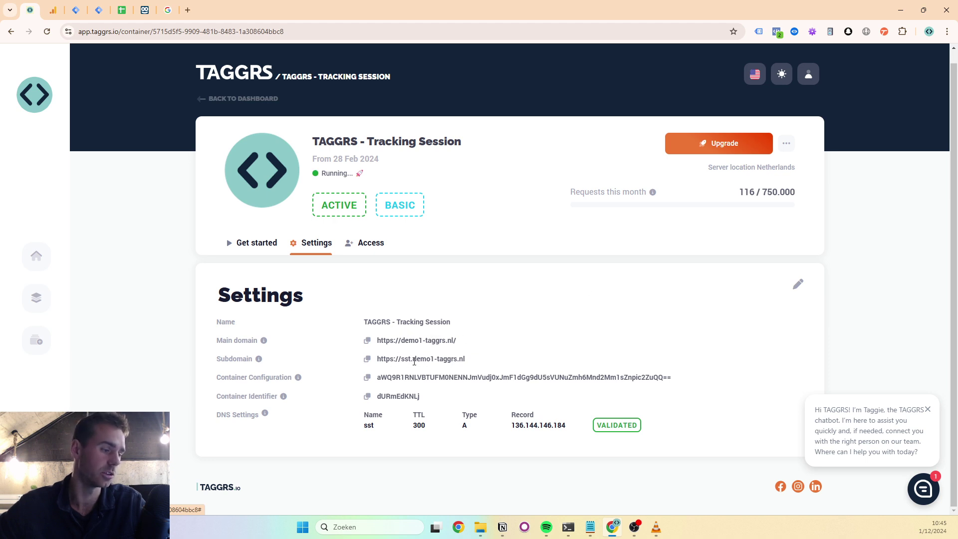
Step: Select the Container Configuration value on the TAGGRS settings page
double_click(407, 363)
left_click(411, 368)
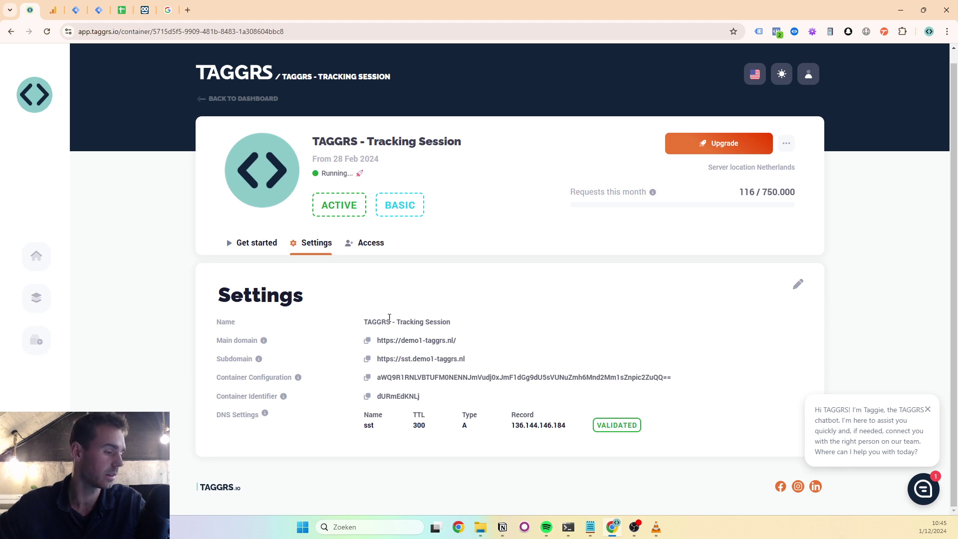
double_click(403, 378)
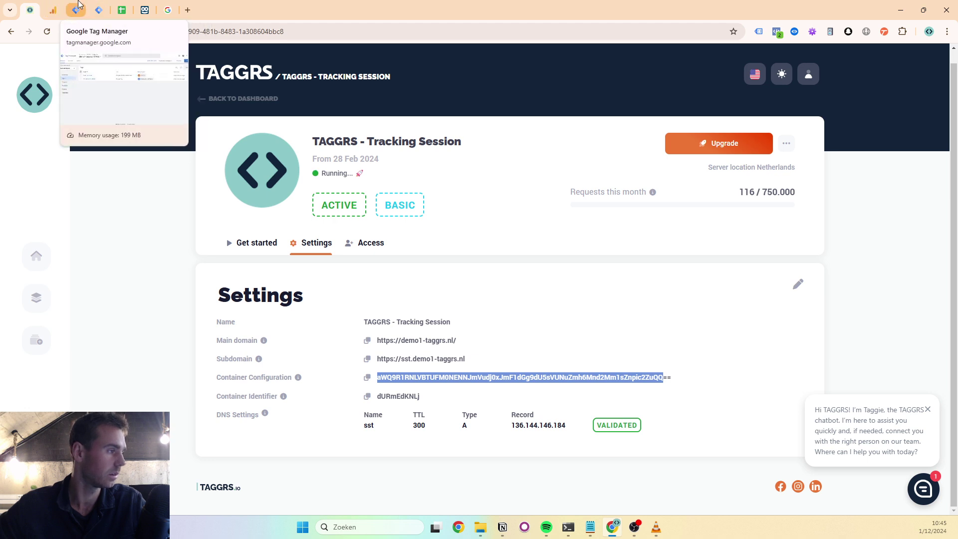
left_click(84, 5)
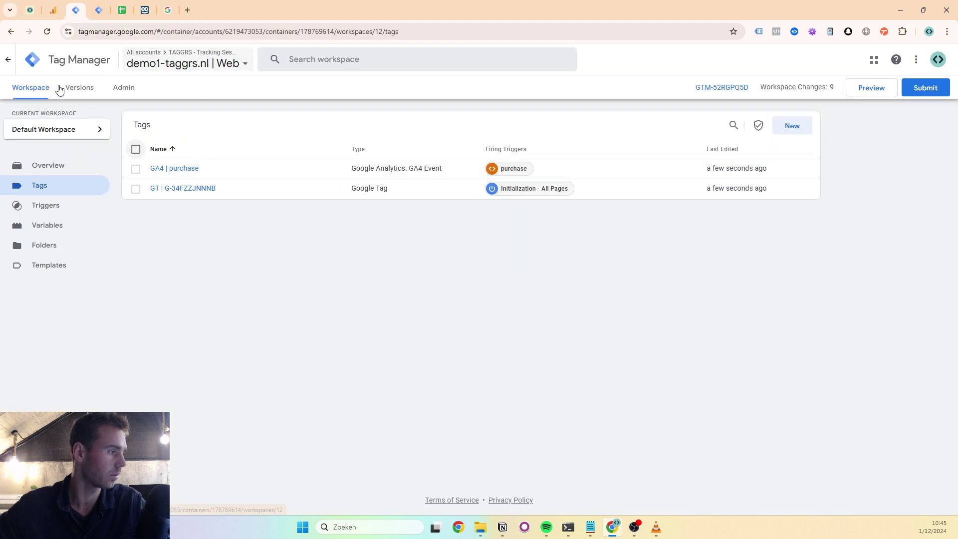
Step: Search the Tag Manager accounts for 'demo' and back out of a Demoshop 2 container form
left_click(34, 61)
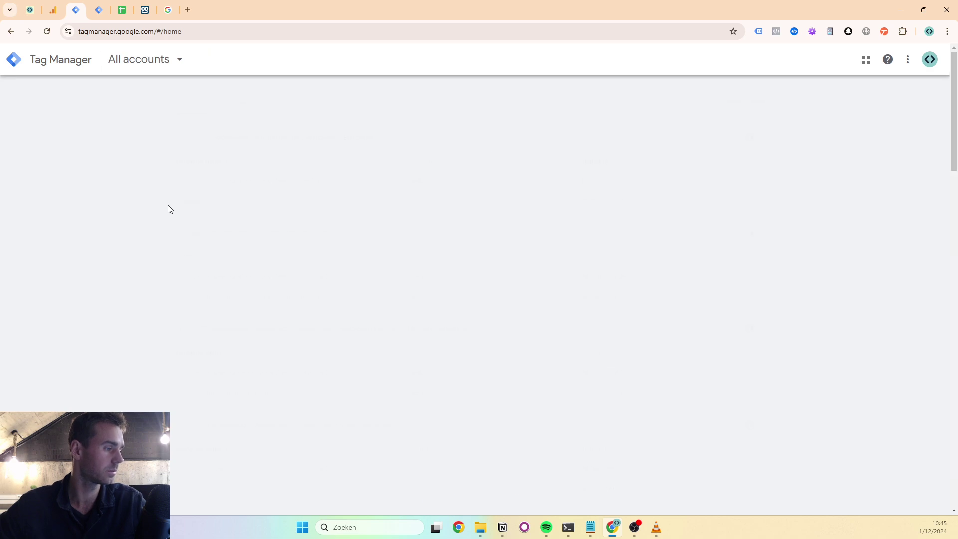
key("ctrl+f")
type("demo")
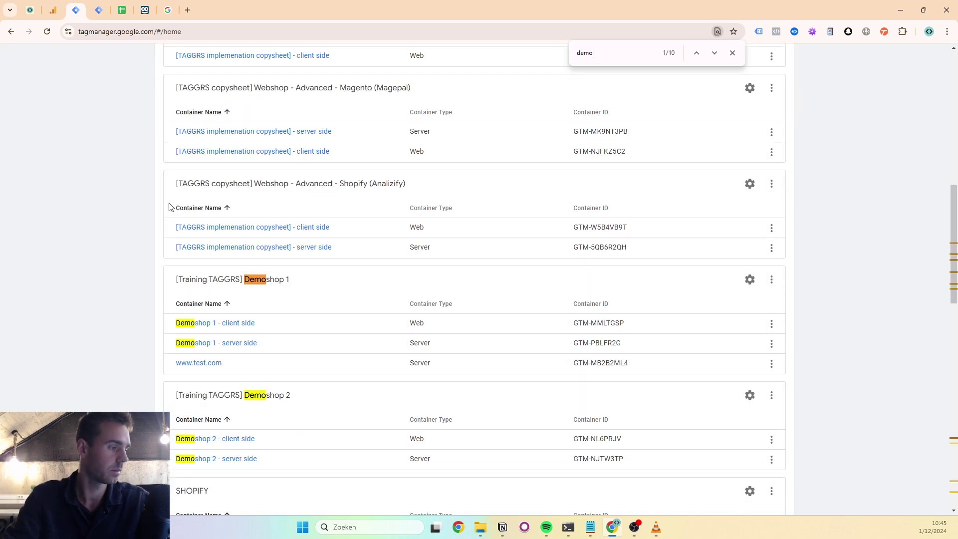
scroll(159, 219, "down", 8)
scroll(528, 263, "up", 4)
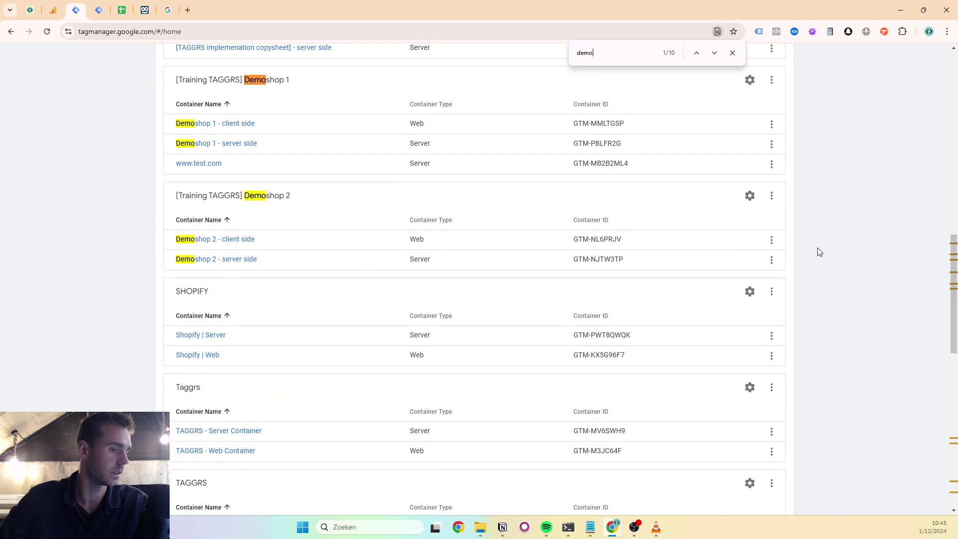
left_click(772, 196)
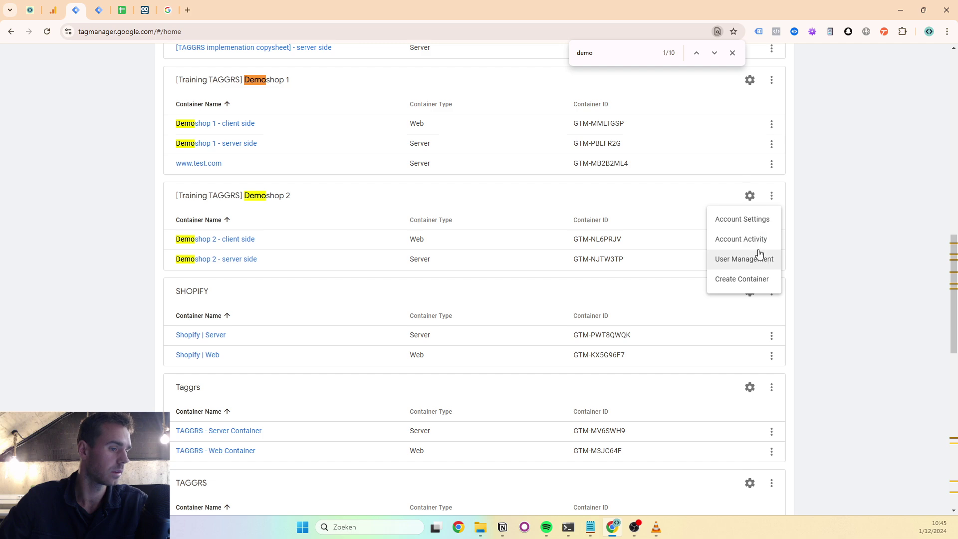
left_click(762, 279)
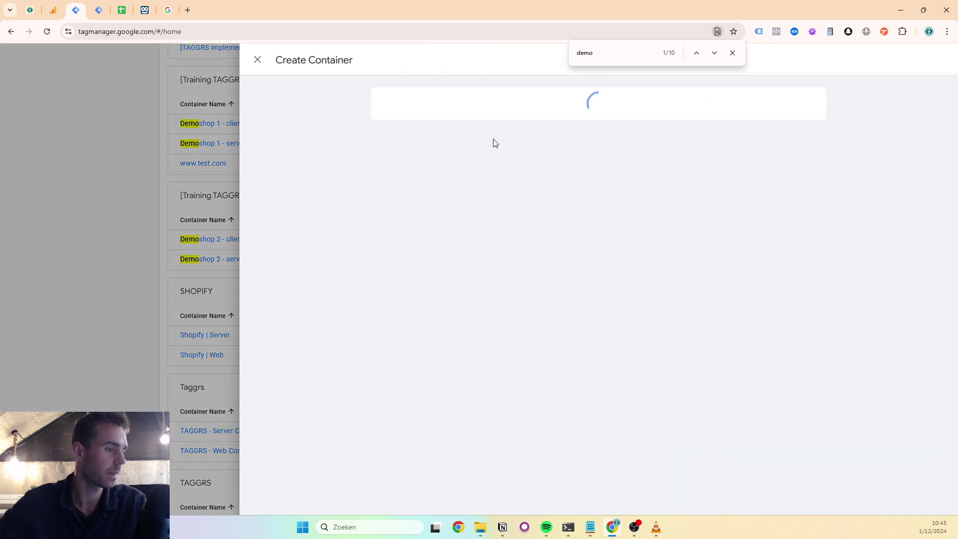
left_click(257, 60)
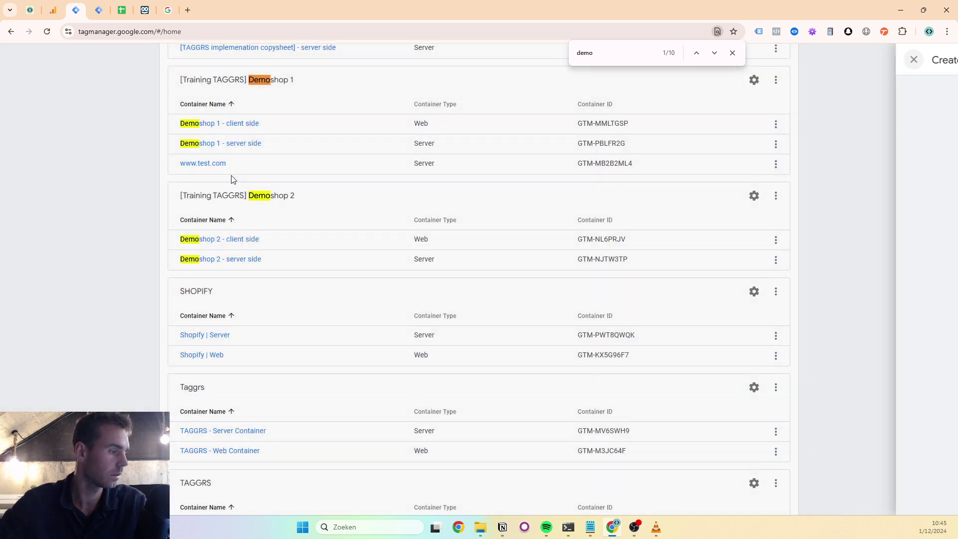
scroll(565, 300, "down", 12)
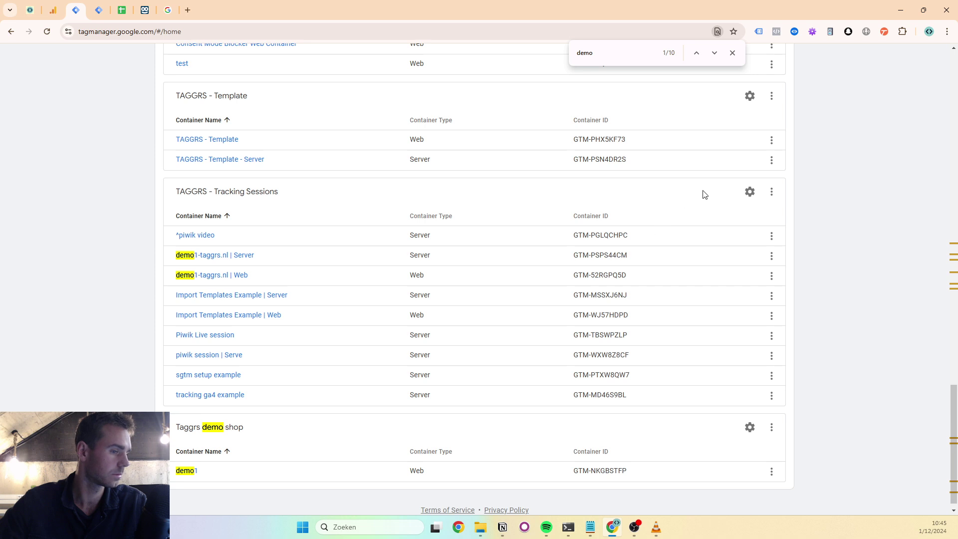
Step: Choose Create Container from the TAGGRS - Tracking Sessions account's options menu
left_click(772, 192)
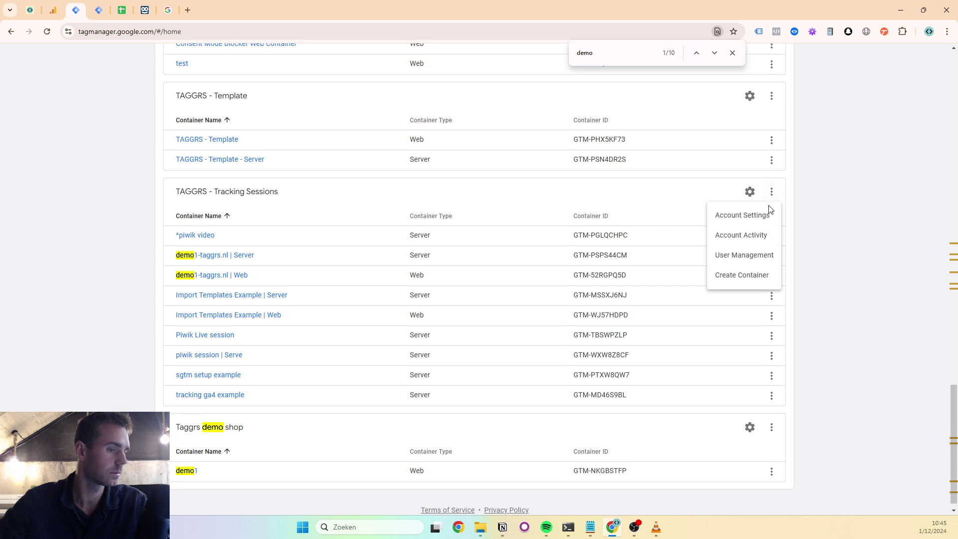
left_click(747, 284)
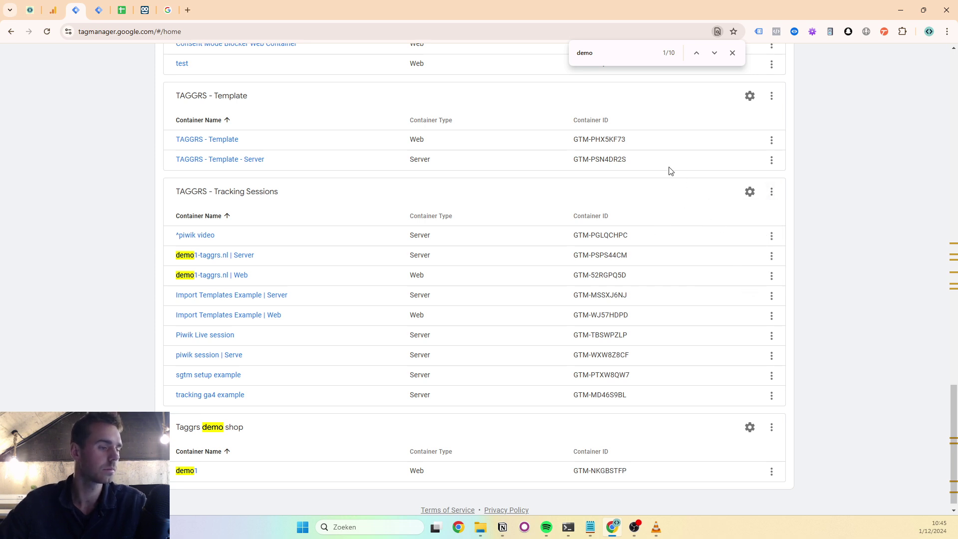
left_click(732, 53)
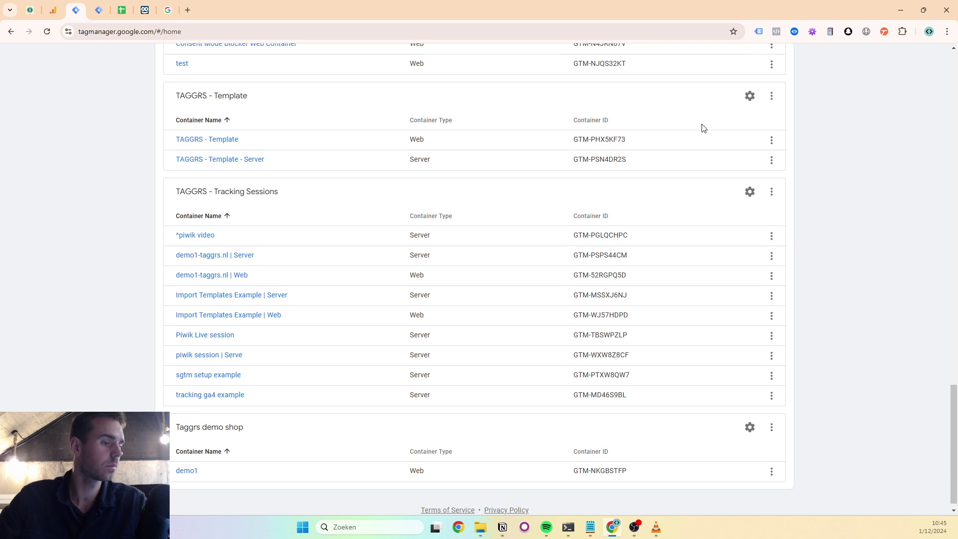
left_click(774, 194)
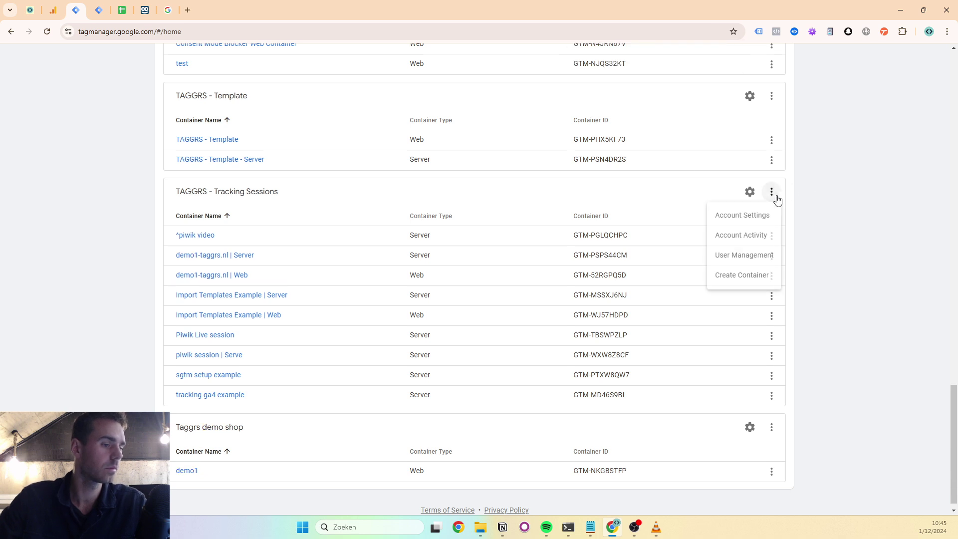
left_click(750, 275)
Step: Name the new container 'tracking session sgtm container' and set its platform to Server
left_click(486, 148)
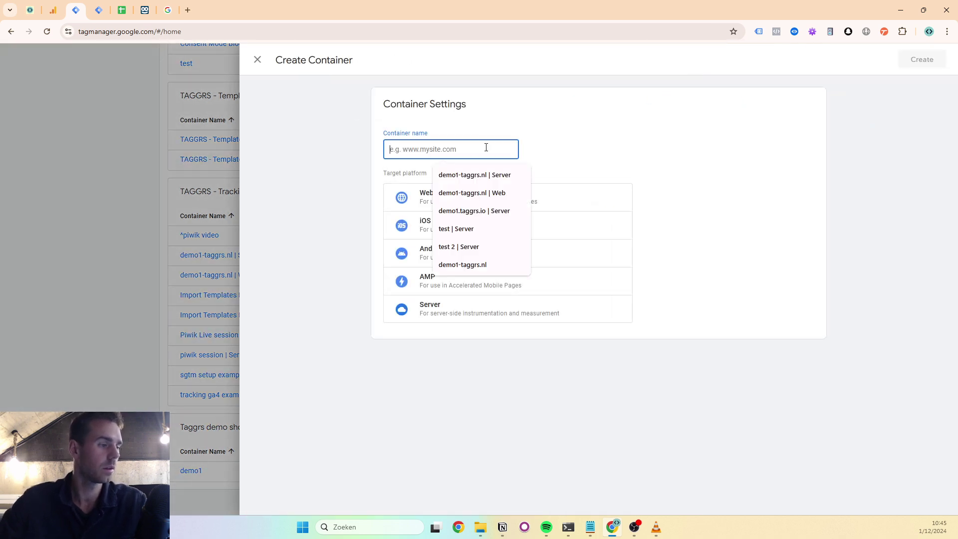
type("s")
key("BackSpace")
type("tra")
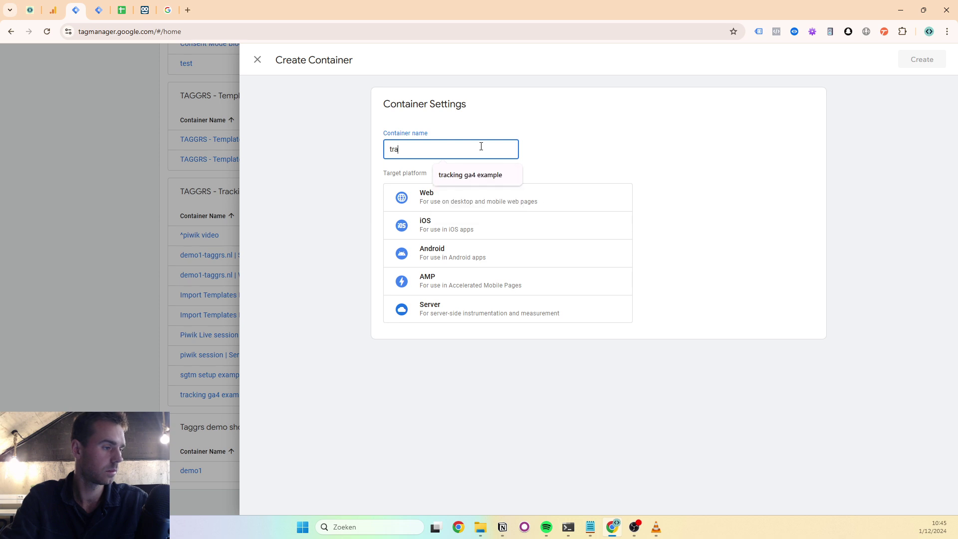
type("cking session sgt")
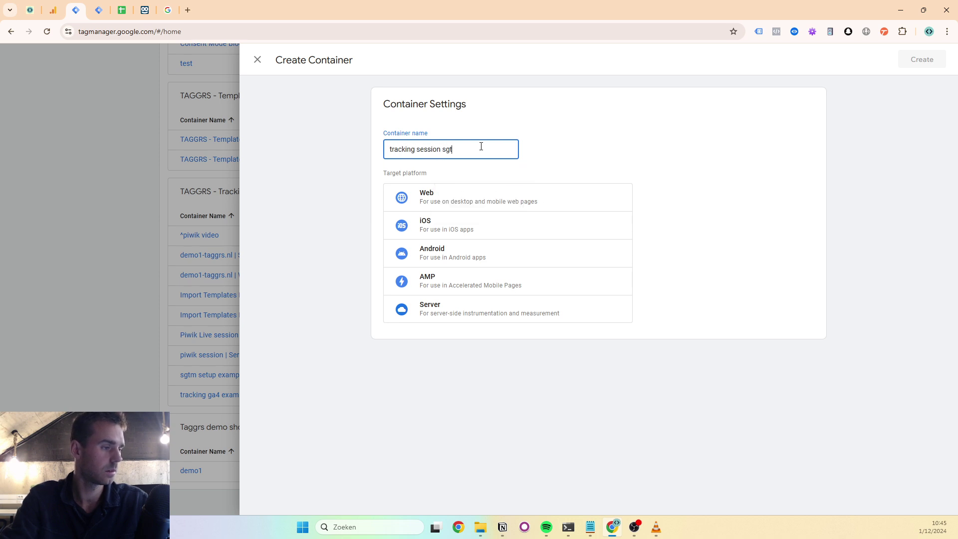
type("m container")
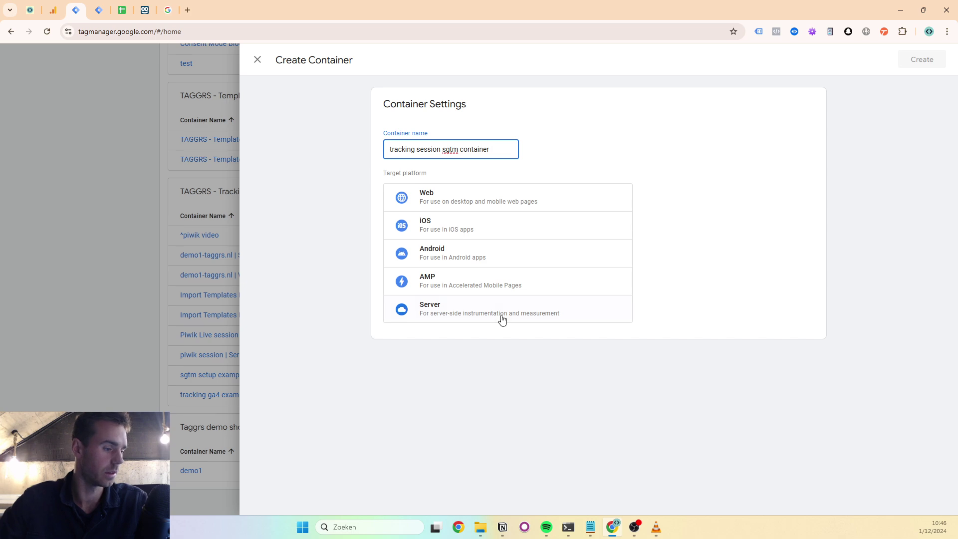
left_click(502, 320)
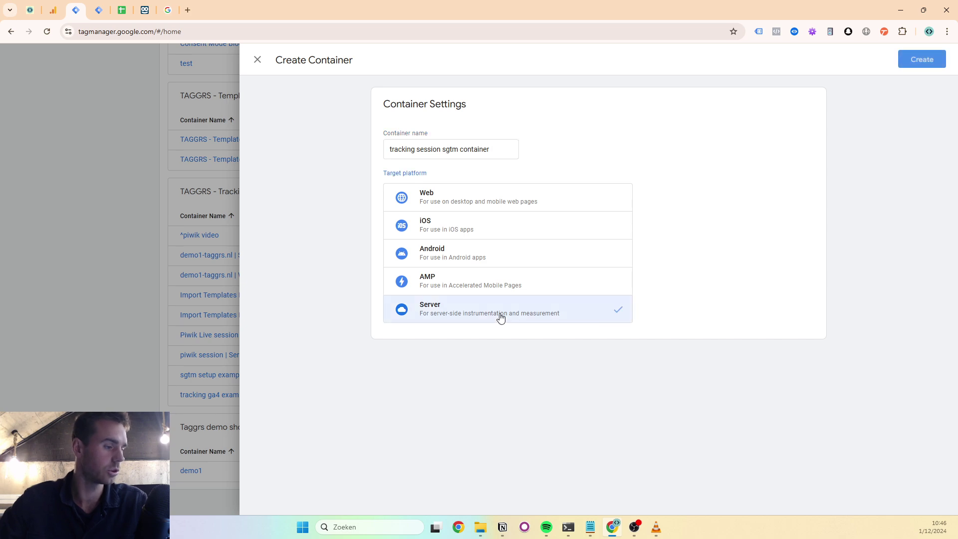
Step: Create the container with a manually provisioned tagging server and copy its Container Config
left_click(908, 64)
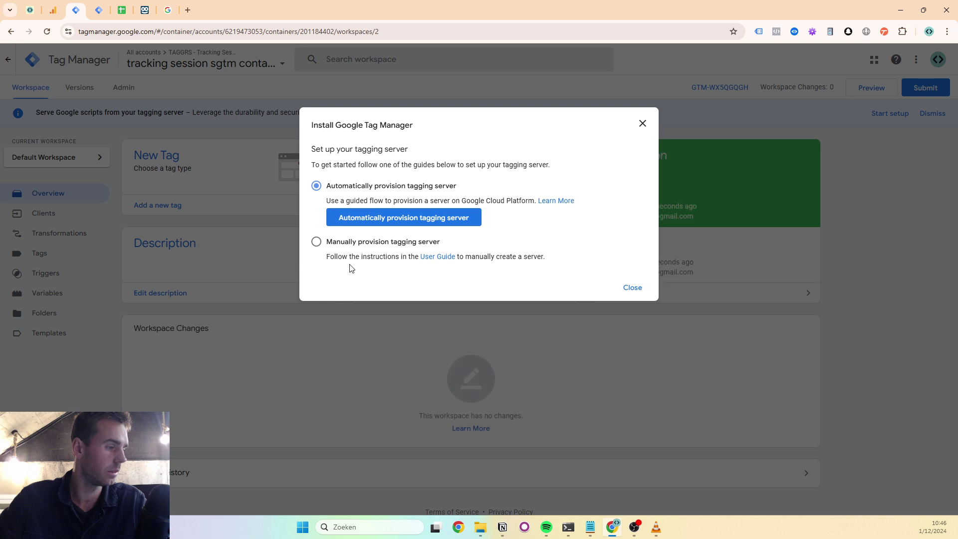
left_click(317, 242)
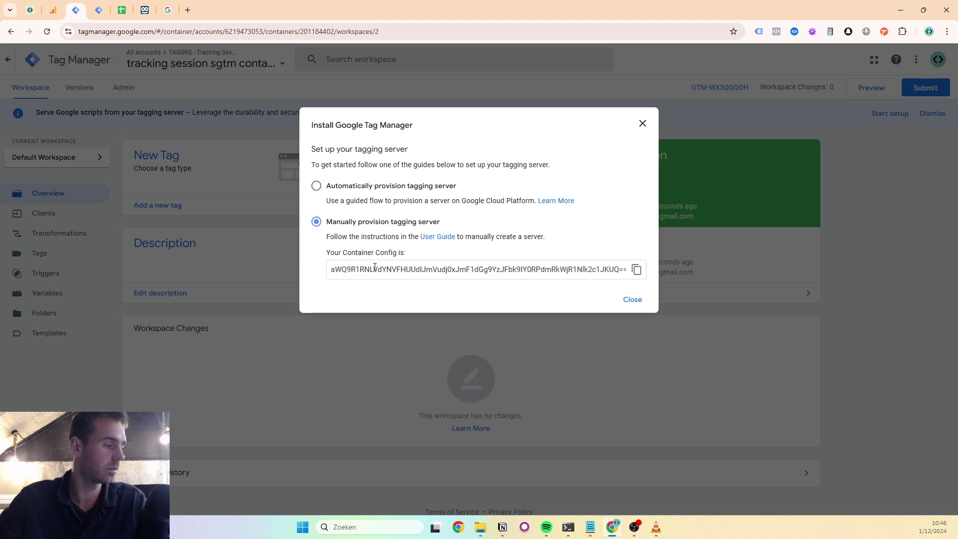
left_click(637, 270)
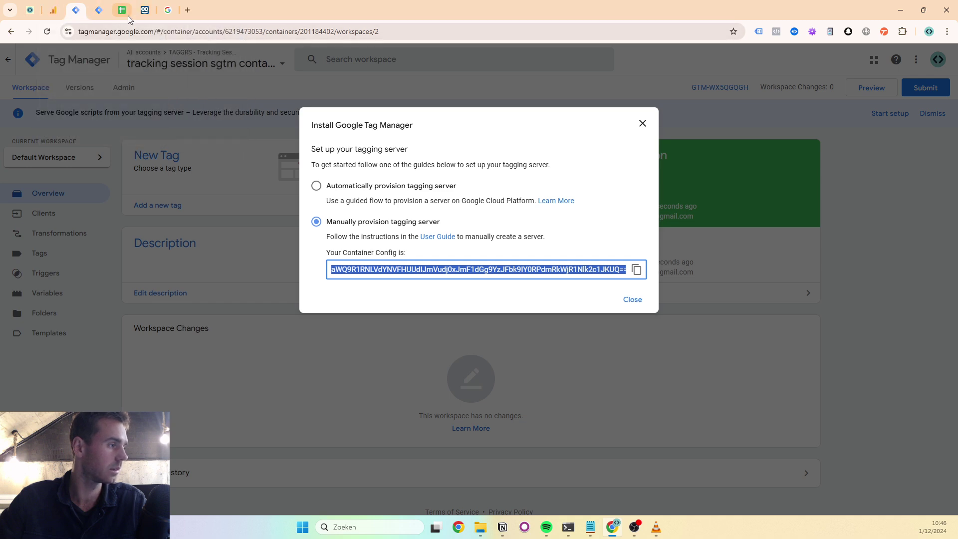
Step: Select the TAGGRS container configuration, then open the demo1-taggrs.nl | Server container settings
left_click(30, 10)
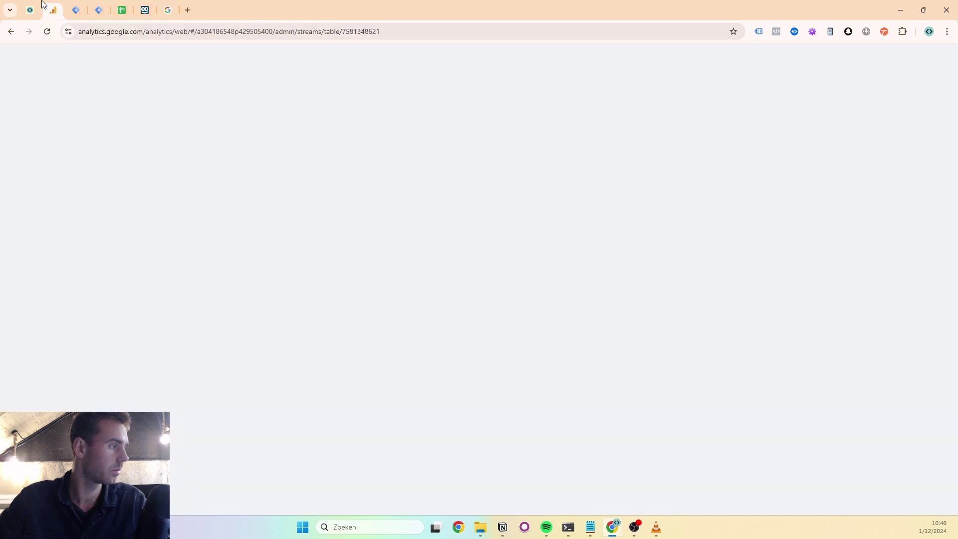
triple_click(400, 375)
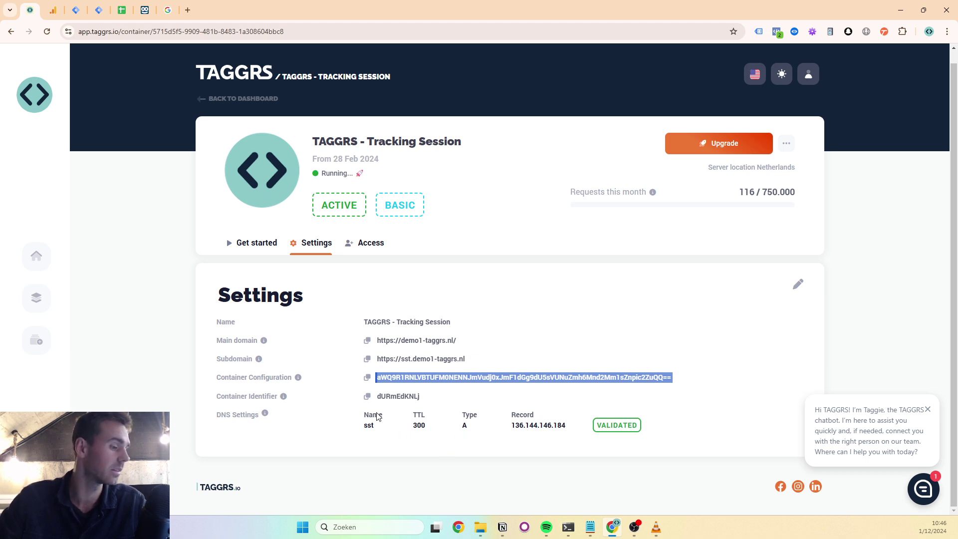
left_click(102, 10)
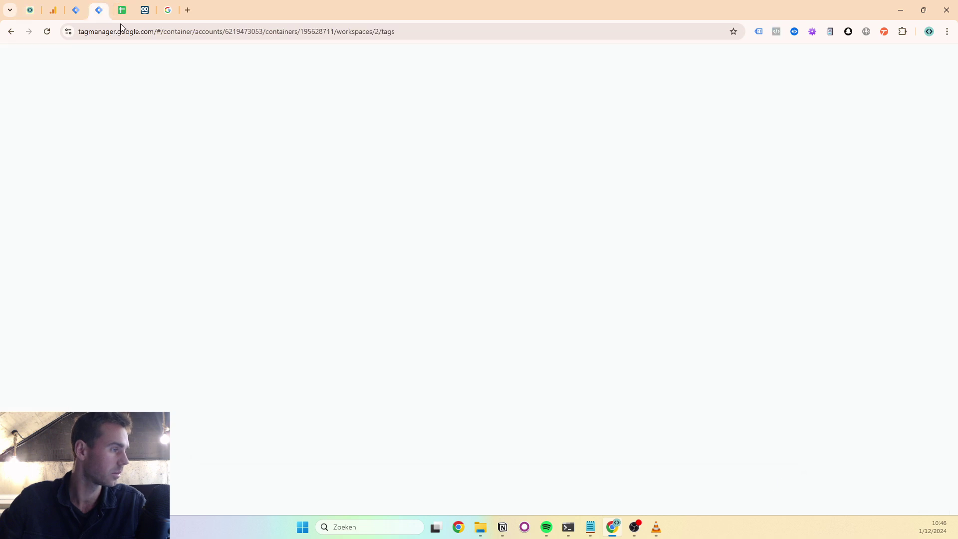
left_click(10, 32)
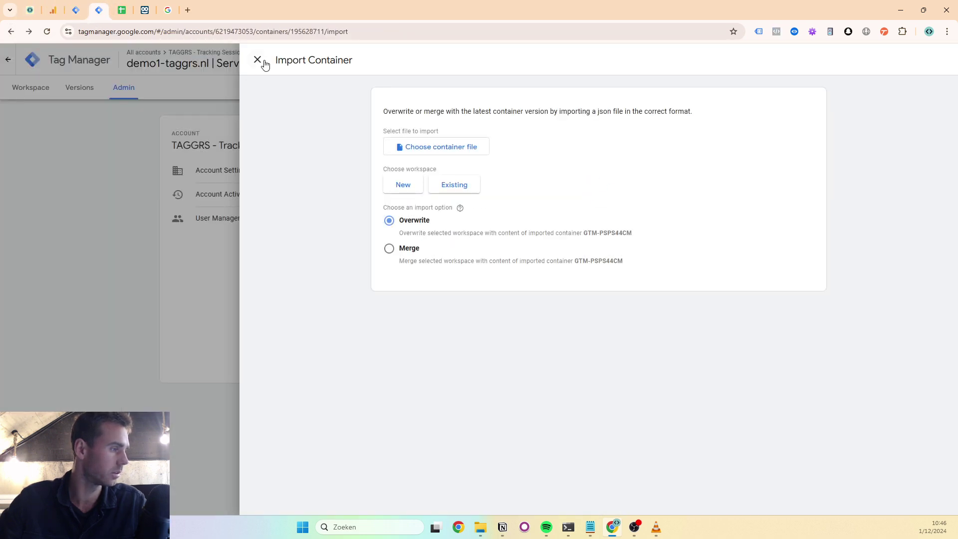
left_click(258, 60)
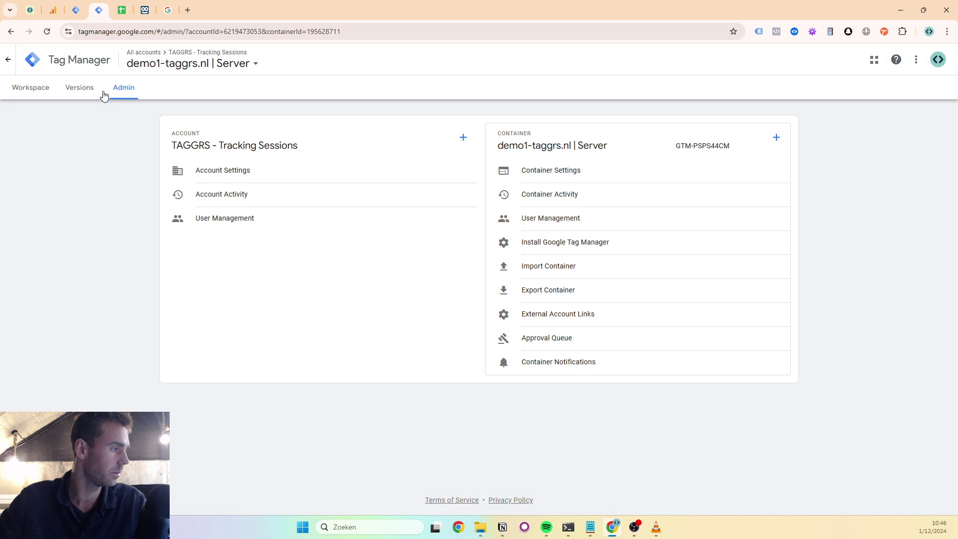
left_click(37, 96)
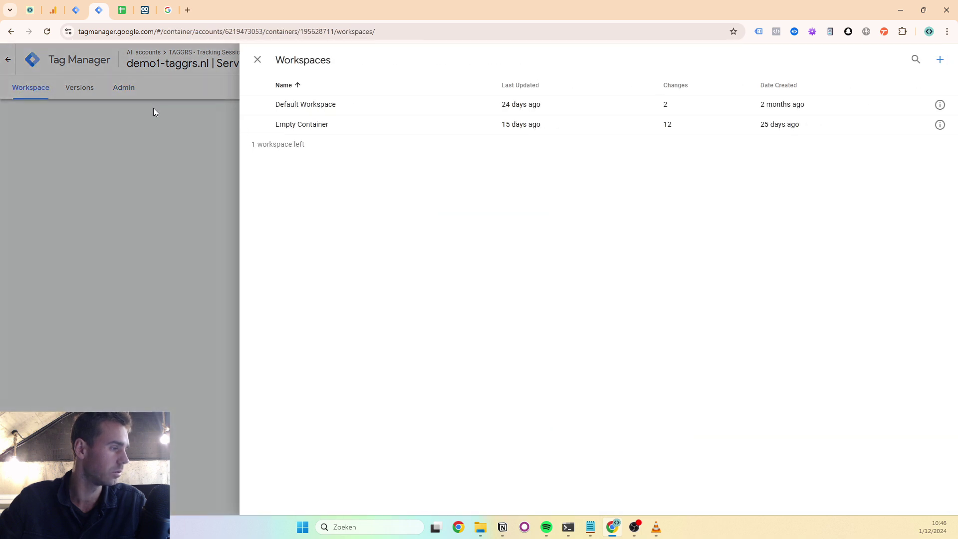
left_click(154, 109)
left_click(122, 95)
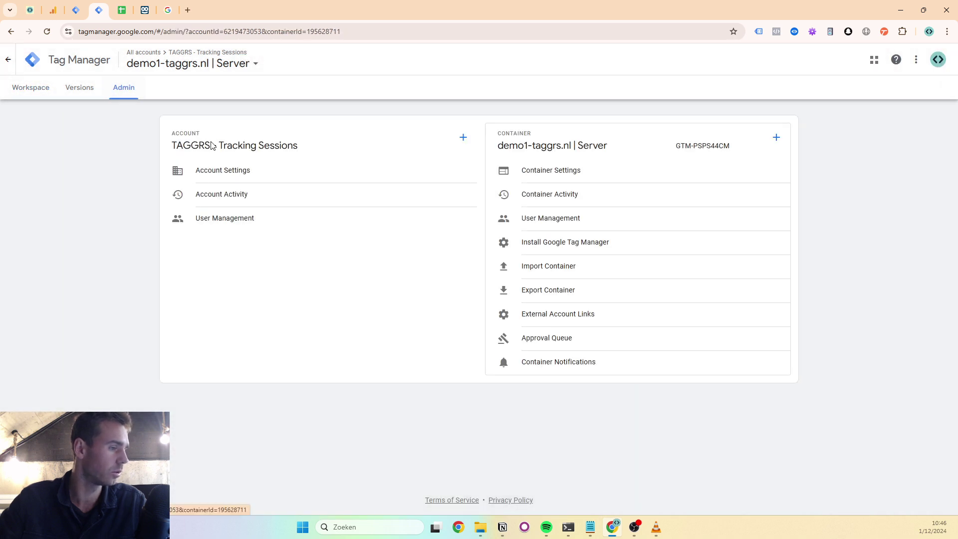
left_click(559, 172)
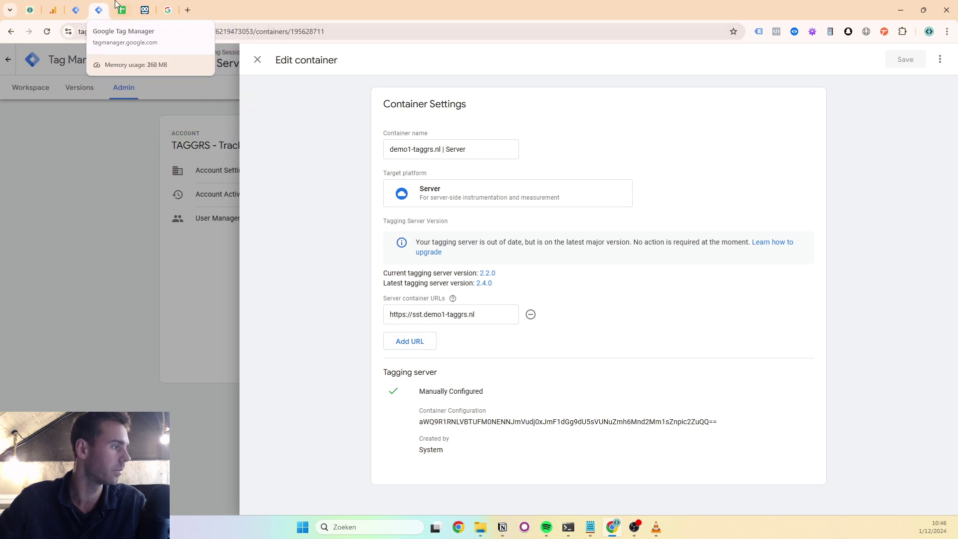
Step: Compare the settings with the TAGGRS configuration value, then close the container settings panel
left_click(30, 10)
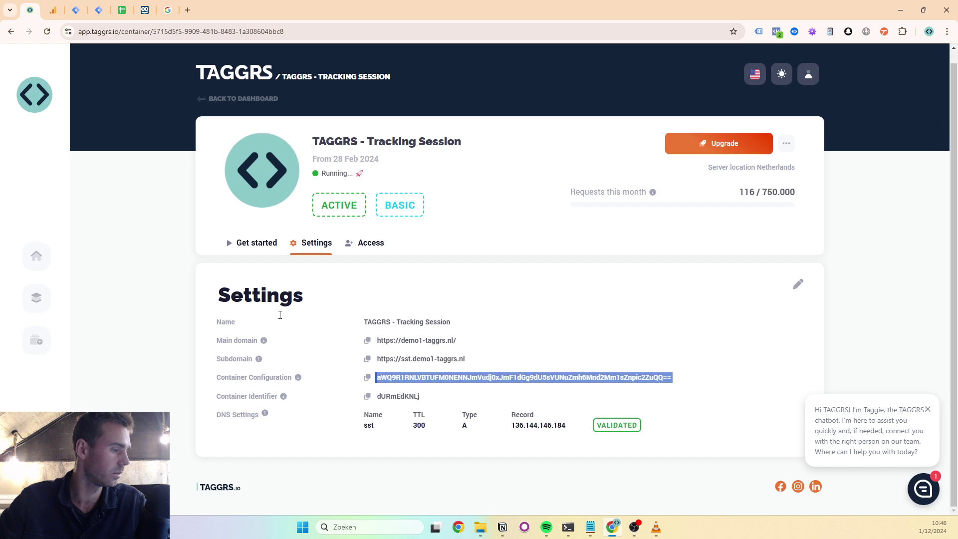
left_click(401, 372)
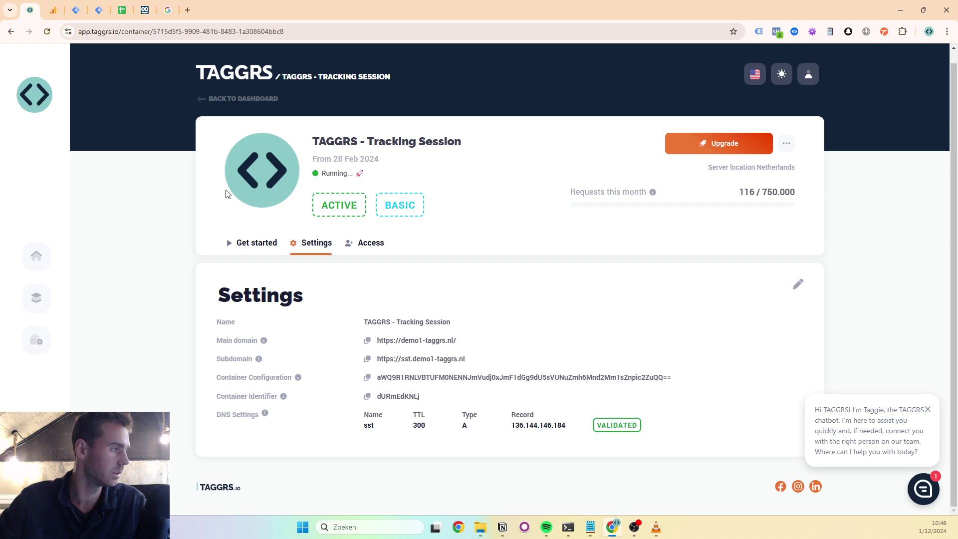
left_click(99, 10)
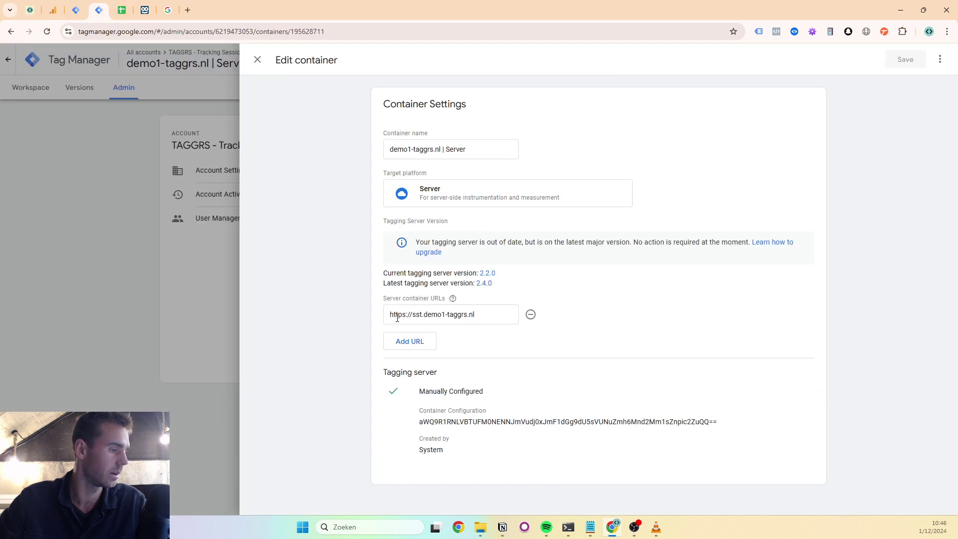
left_click(258, 59)
left_click(121, 10)
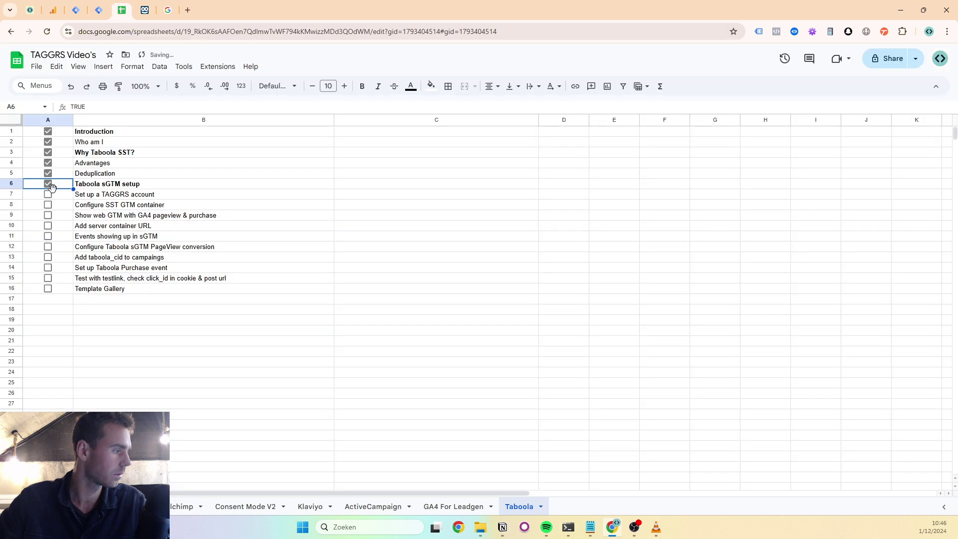
Step: Tick off 'Set up a TAGGRS account' and 'Configure SST GTM container' on the checklist
left_click(50, 196)
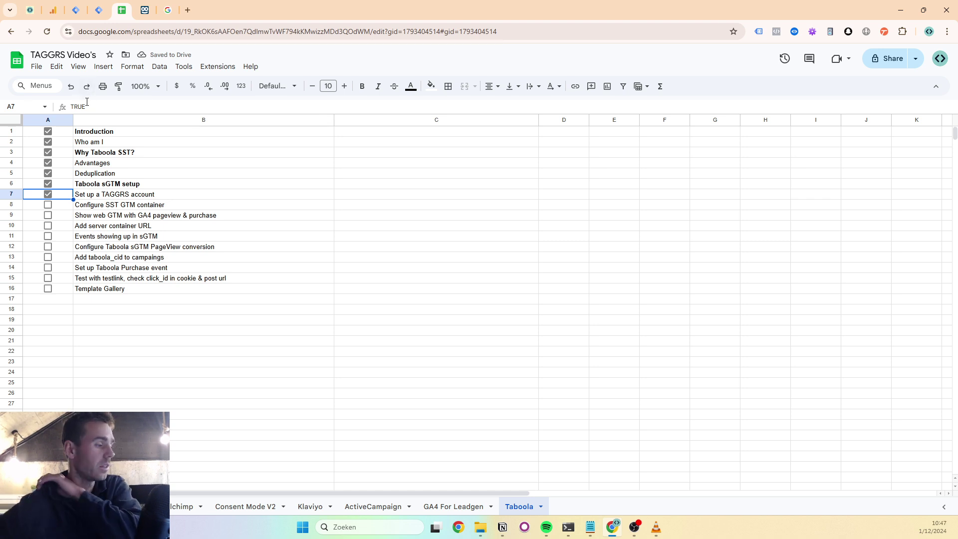
left_click(49, 209)
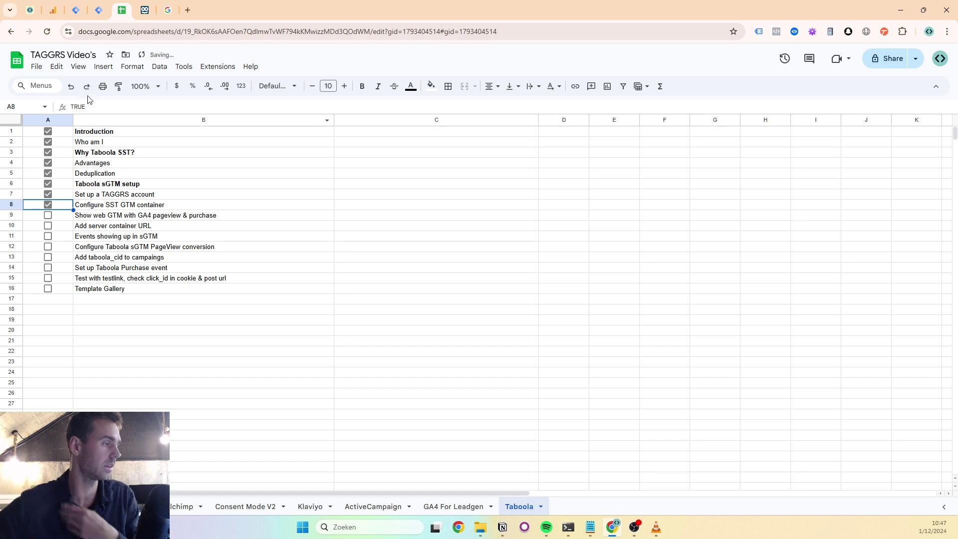
Step: Close the install instructions dialog and the tracking session container tab
left_click(78, 6)
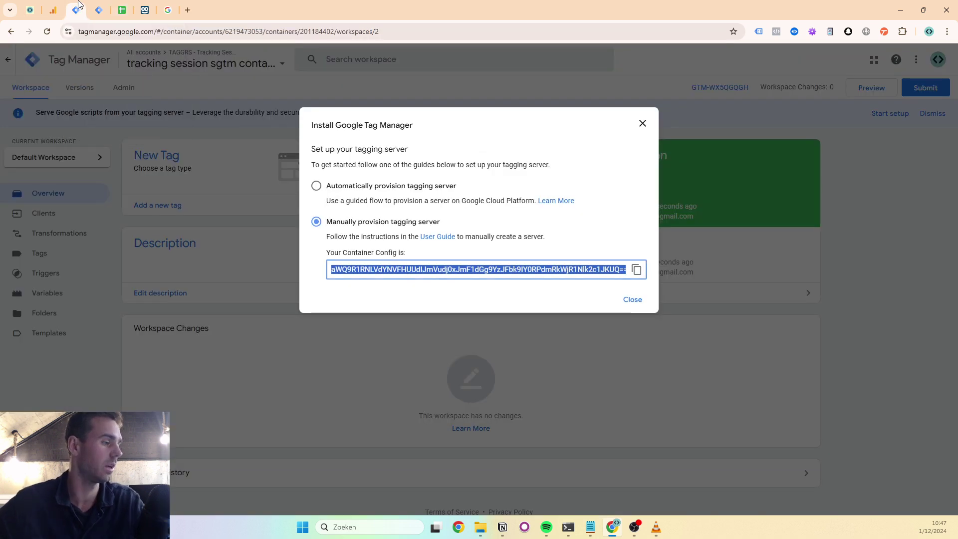
left_click(637, 308)
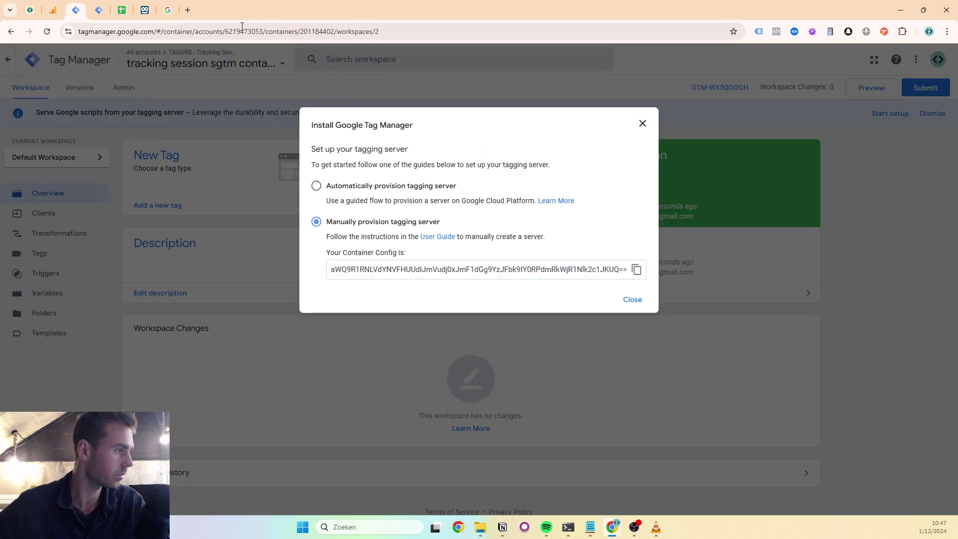
left_click(628, 303)
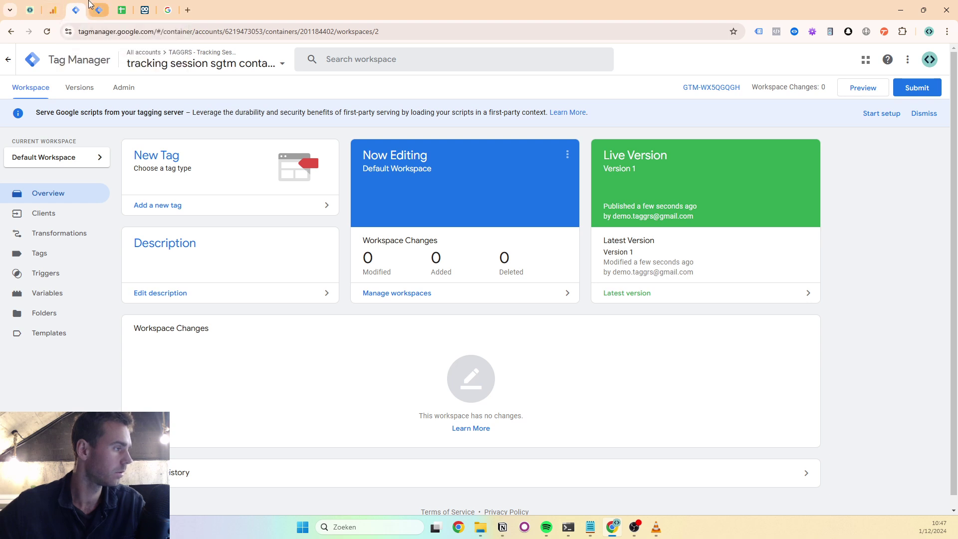
middle_click(77, 2)
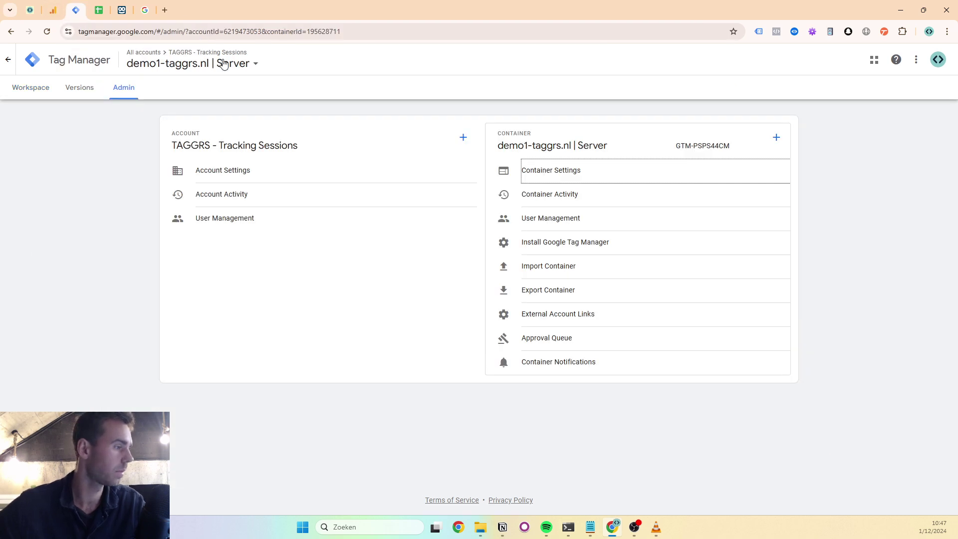
left_click(30, 99)
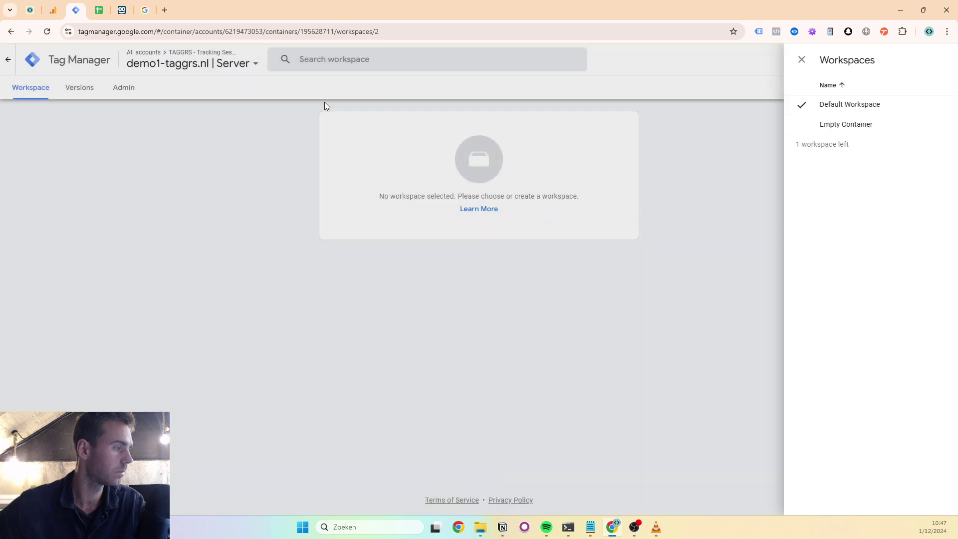
left_click(324, 105)
Step: Open demo1-taggrs.nl | Web in a pinned third tab on its Default Workspace
left_click(220, 64)
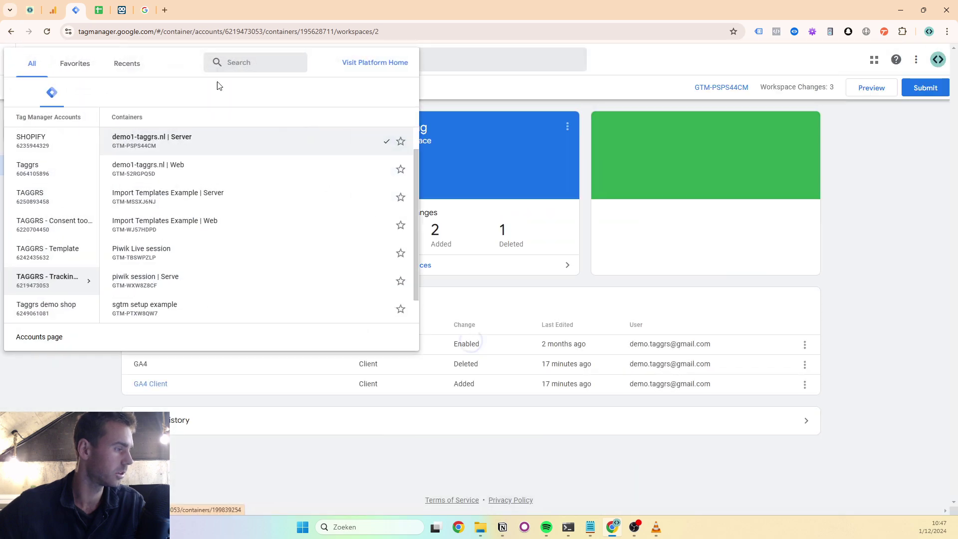
scroll(200, 179, "up", 1)
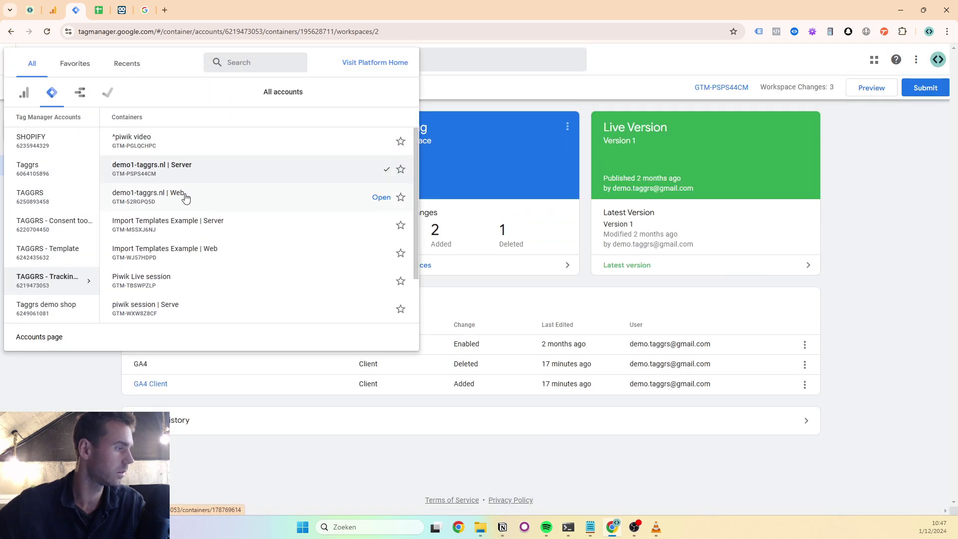
middle_click(186, 198)
right_click(230, 4)
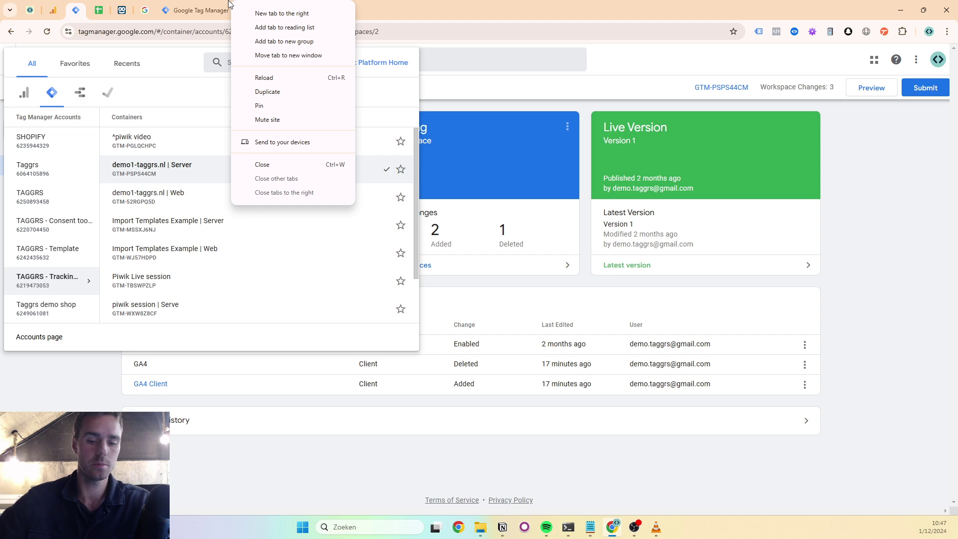
key("p")
left_click_drag(163, 5, 71, 6)
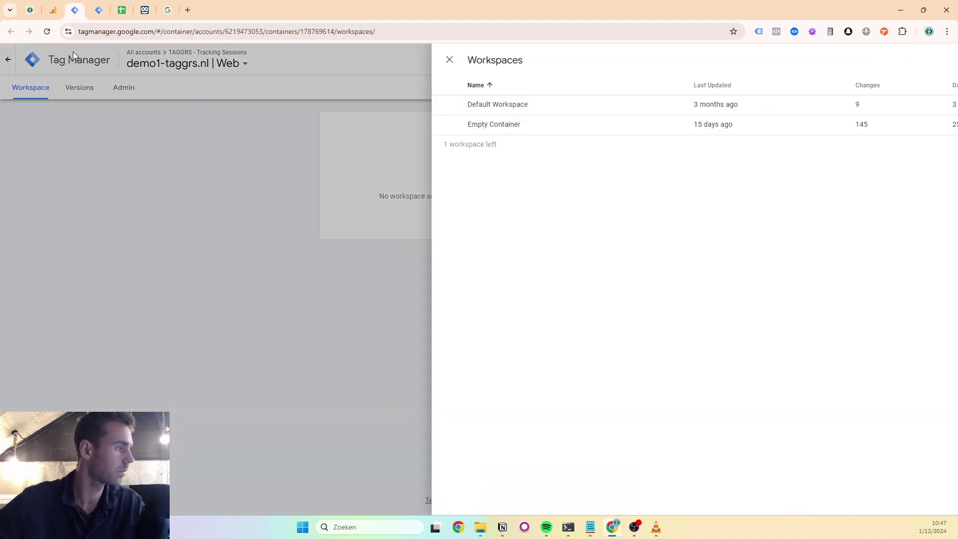
left_click(316, 103)
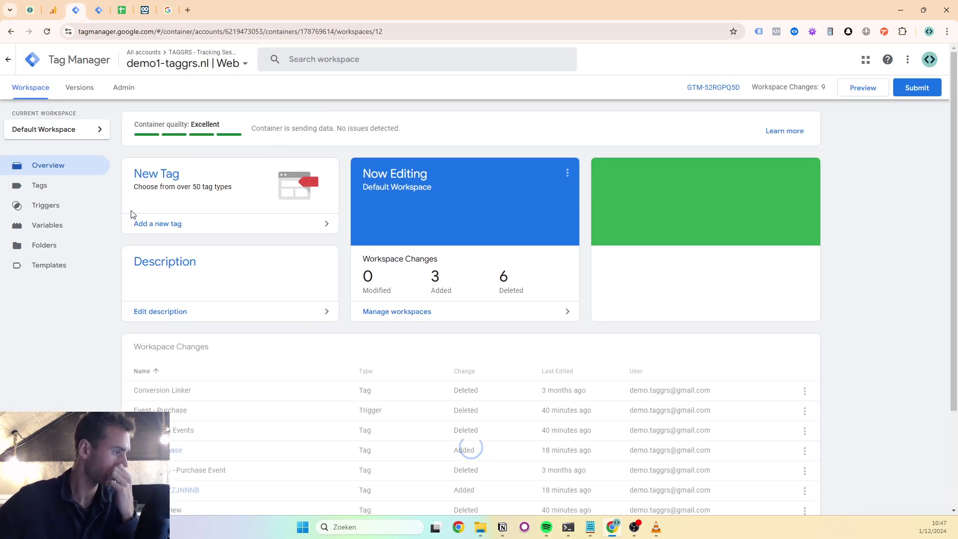
Step: Review the web container's GT | G-34FZZJNNNB and GA4 | purchase tags, reopening the GT tag
left_click(63, 187)
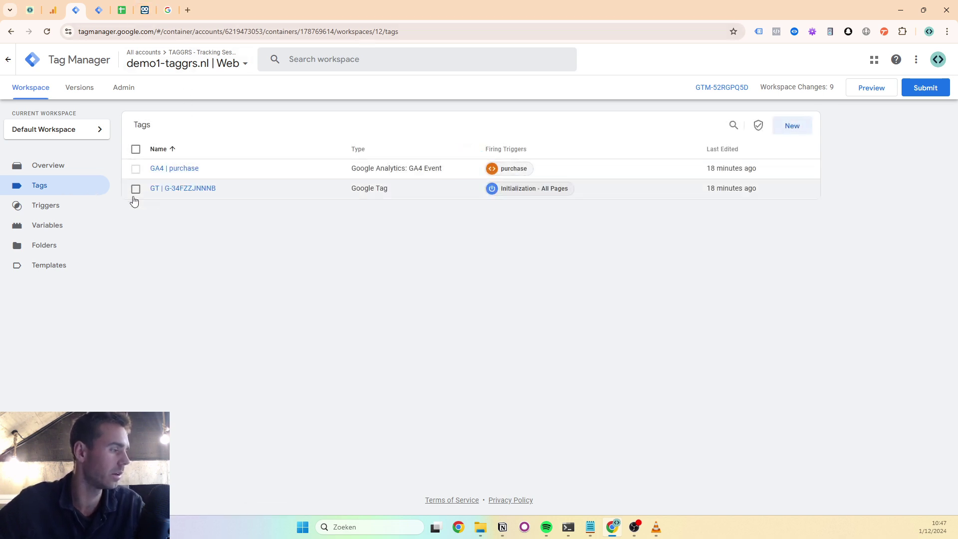
left_click(169, 192)
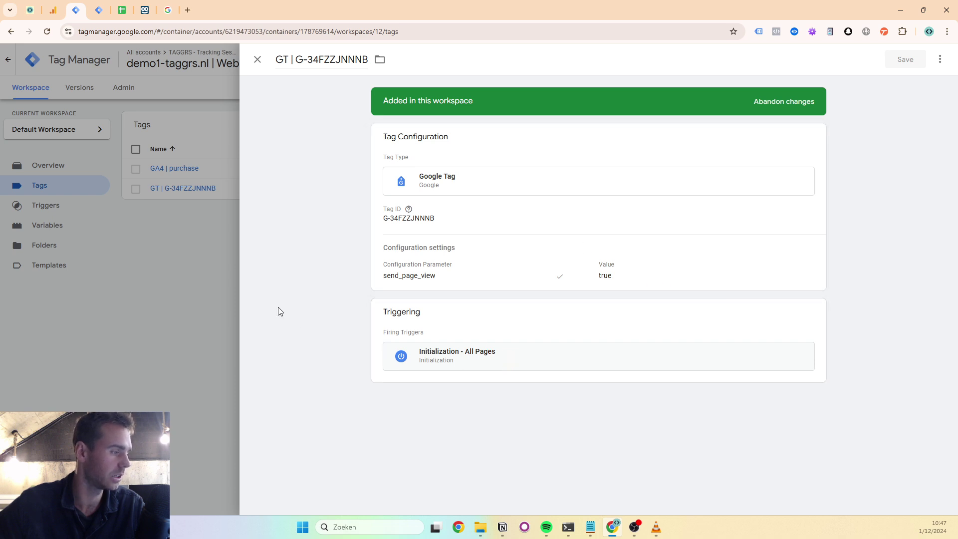
left_click(181, 253)
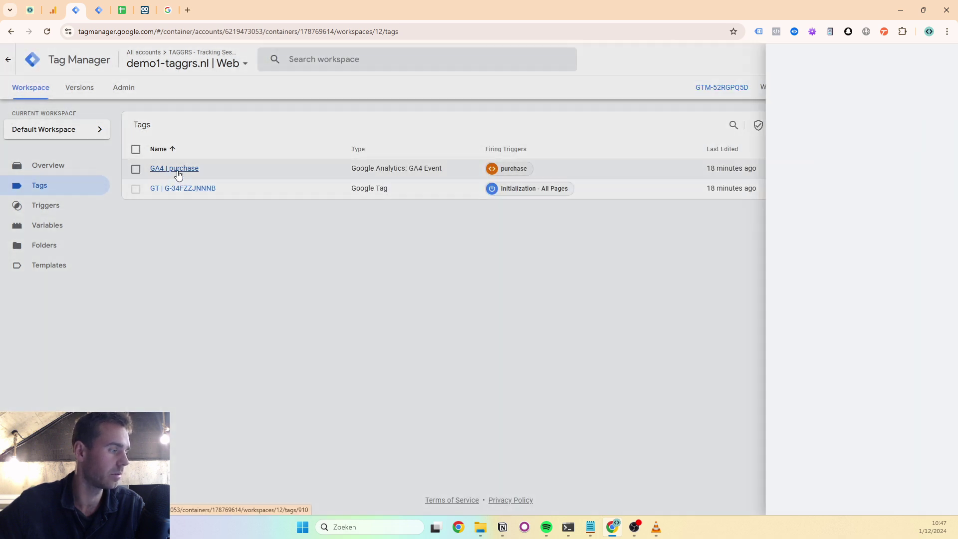
left_click(178, 169)
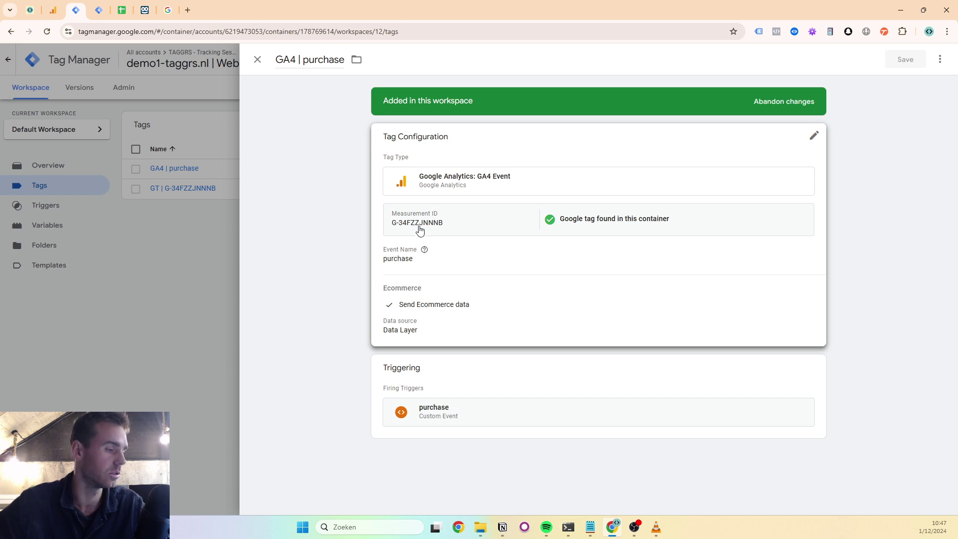
left_click(171, 279)
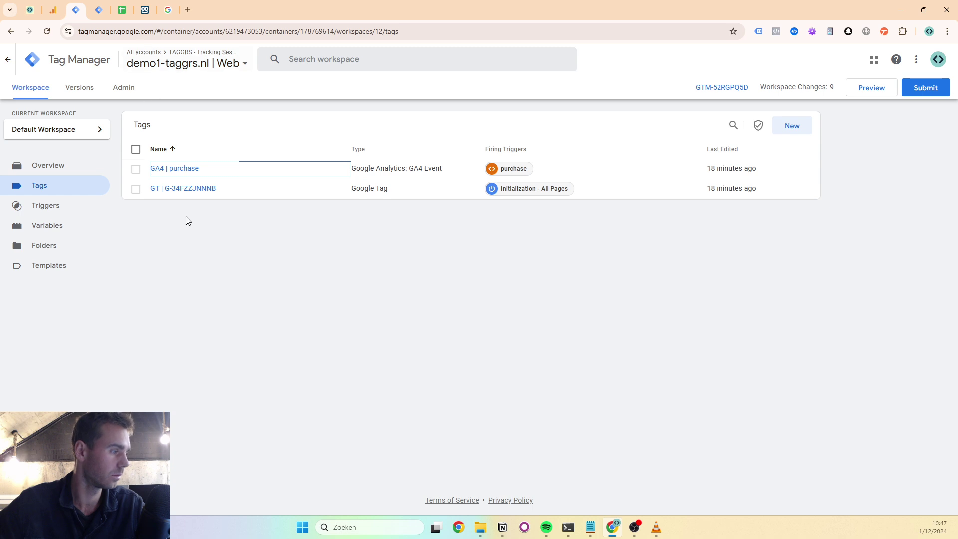
left_click(175, 192)
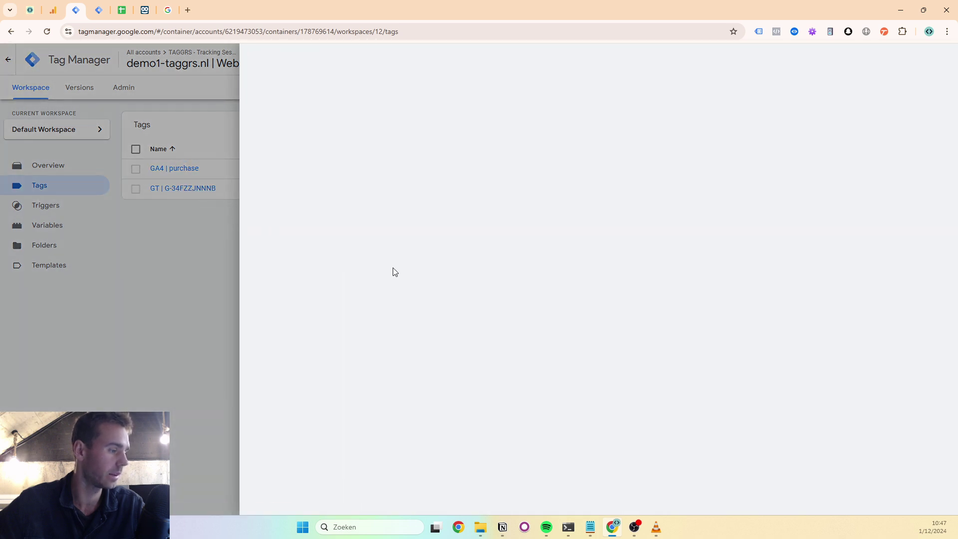
left_click(407, 229)
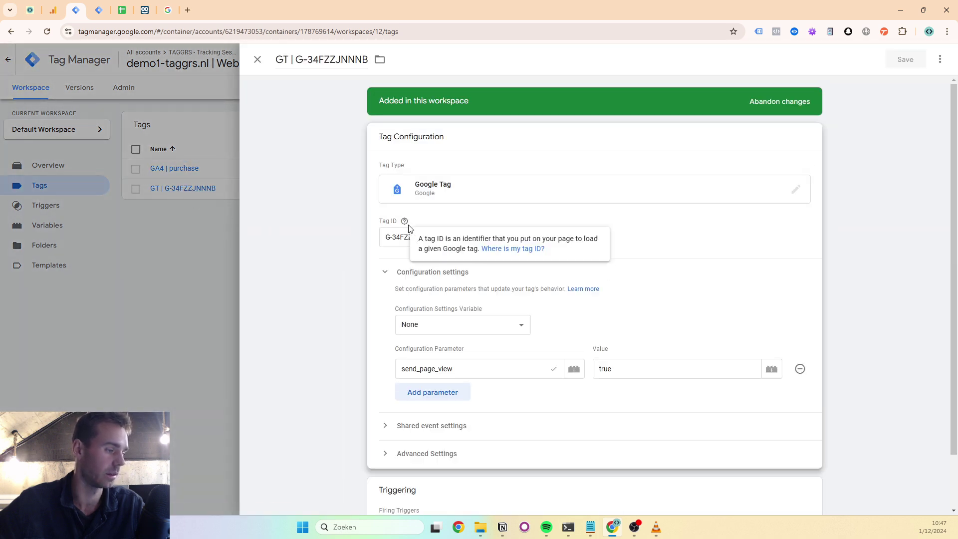
left_click(421, 392)
left_click(423, 396)
type("ser")
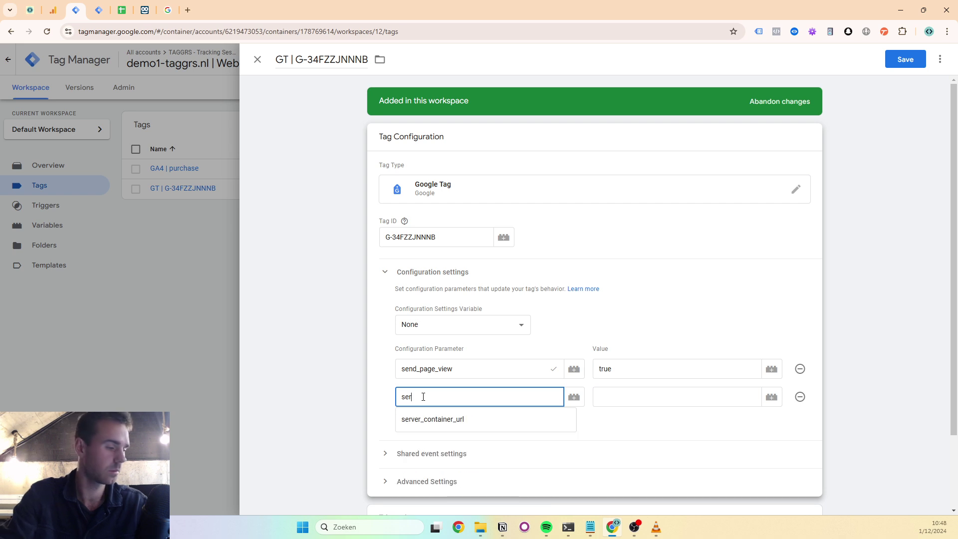
left_click(432, 422)
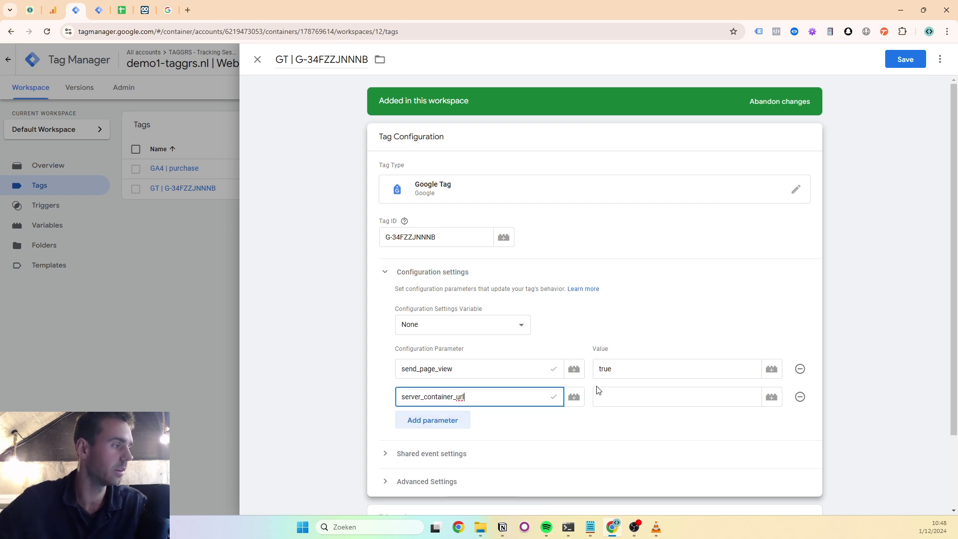
left_click(39, 6)
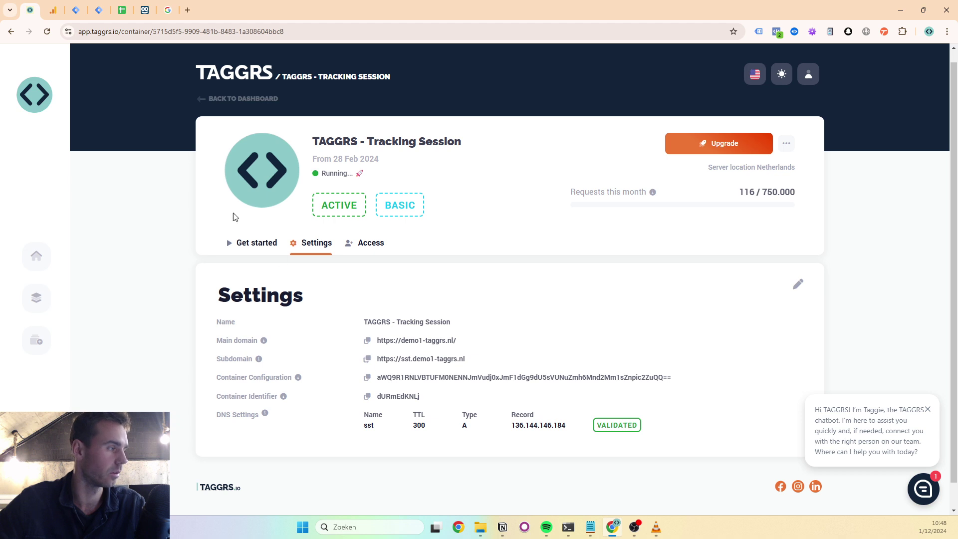
left_click(79, 4)
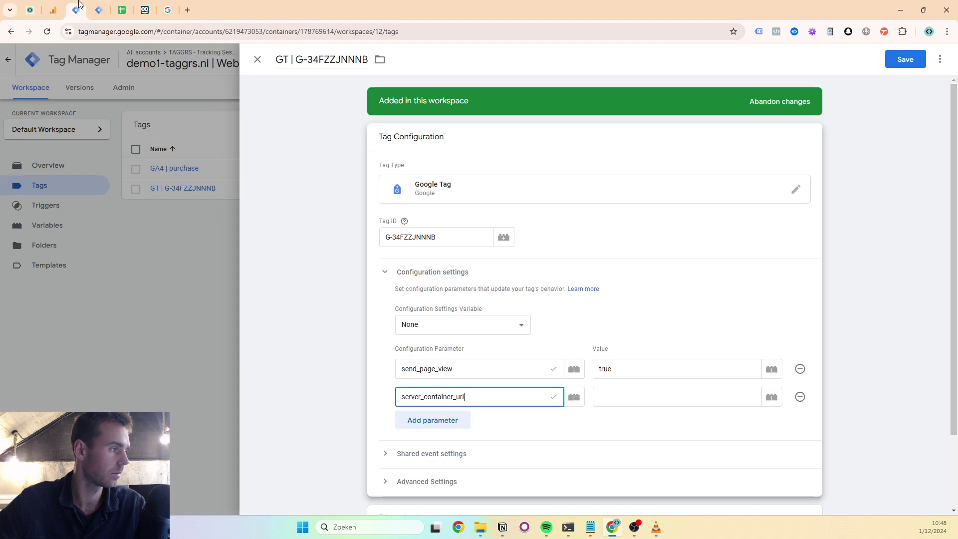
left_click(600, 399)
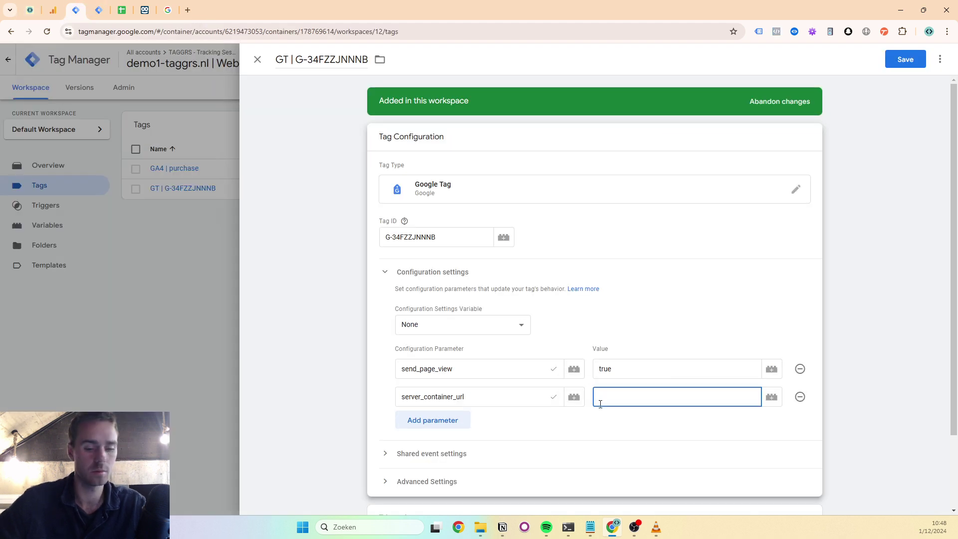
type("https://sst.demo1-taggrs.nl")
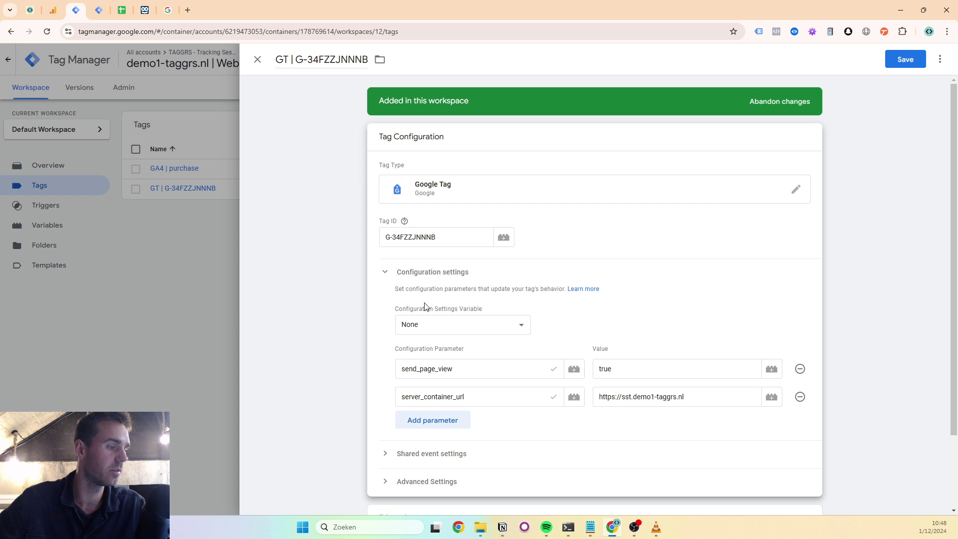
left_click(906, 60)
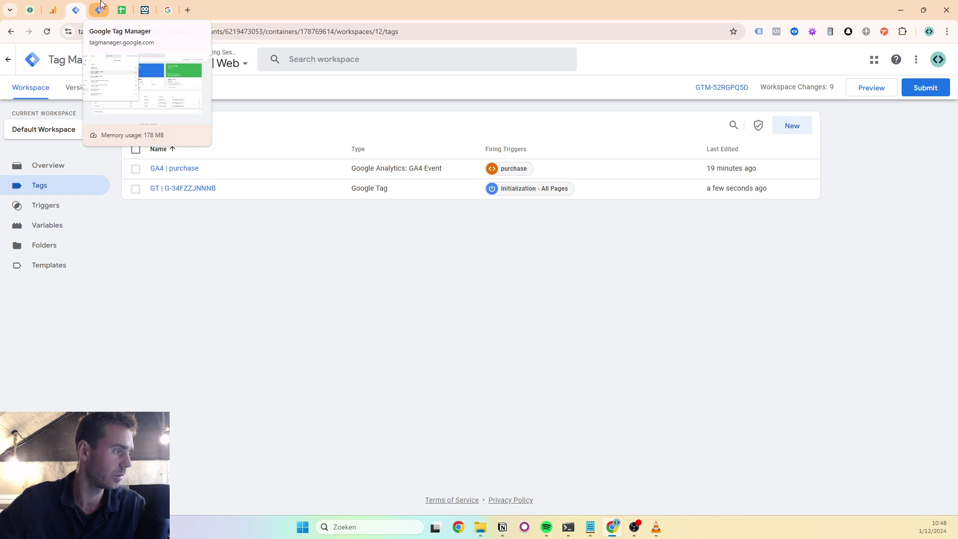
Step: Start Preview mode for the server container from its Tags list
left_click(98, 10)
left_click(570, 84)
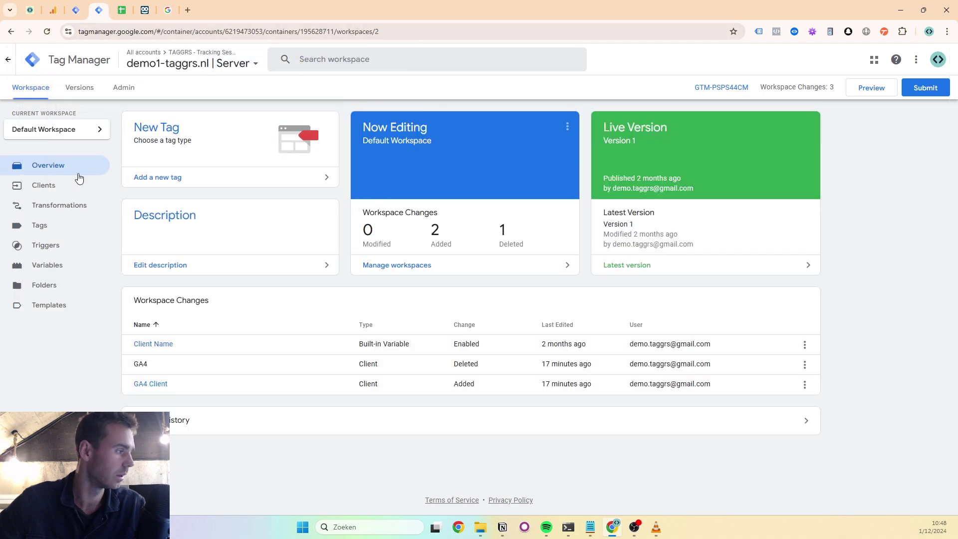
left_click(72, 224)
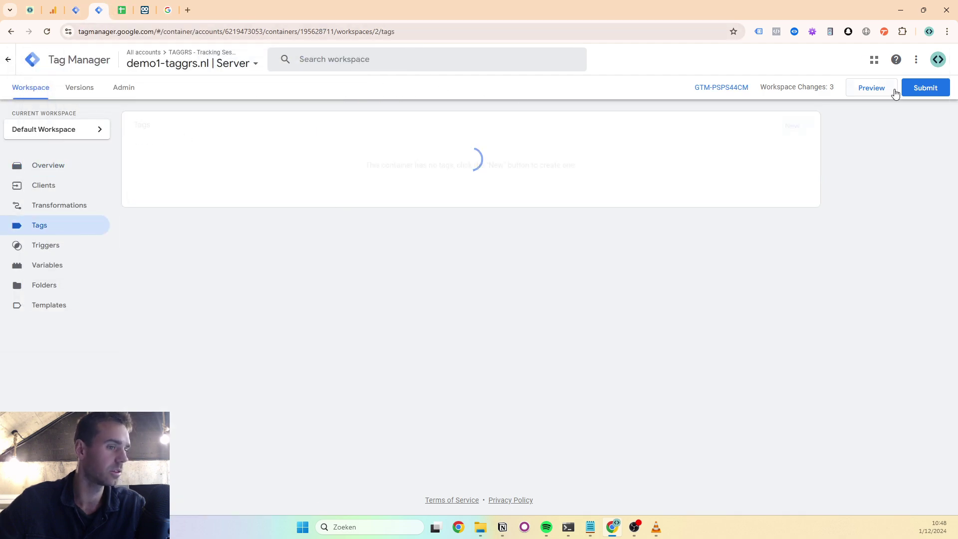
left_click(872, 87)
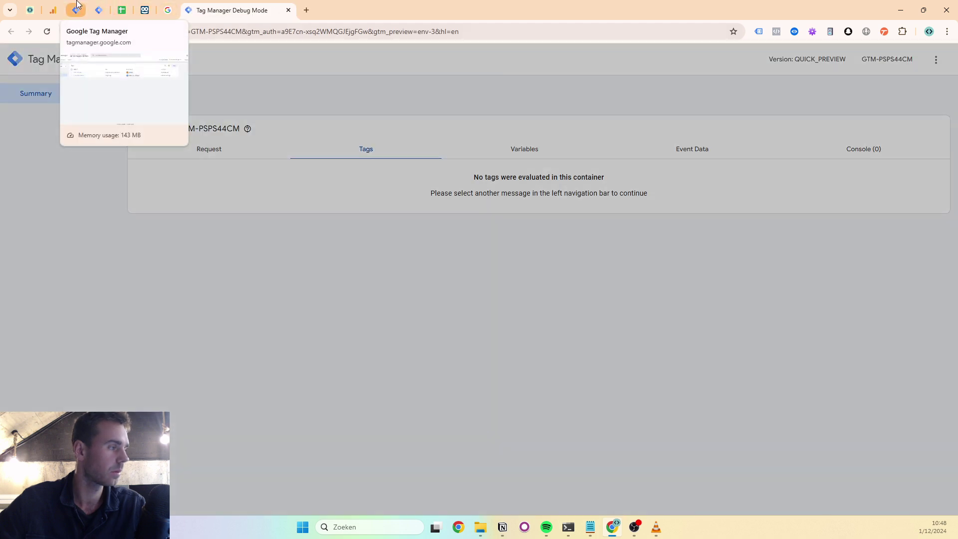
Step: Preview the web container and connect Tag Assistant to the TAGGRS Shop site
left_click(77, 6)
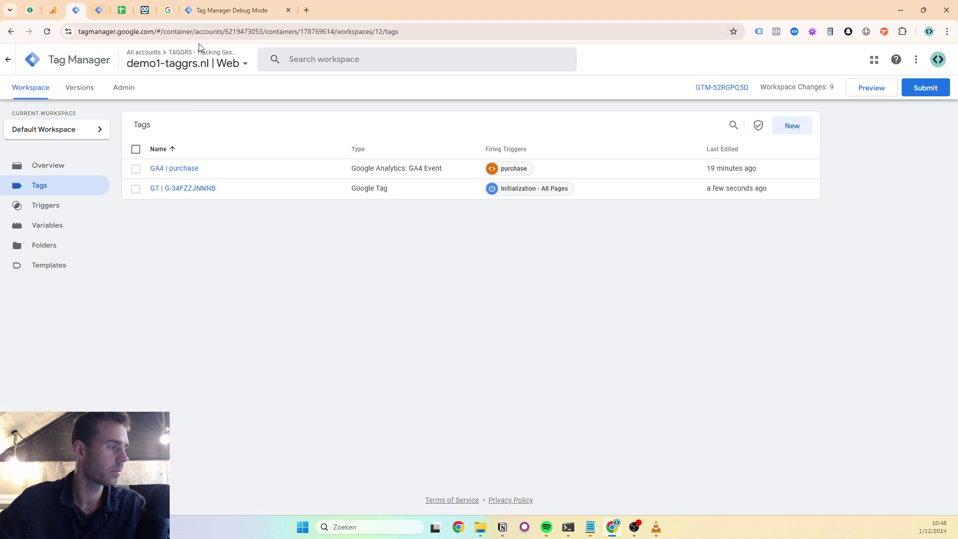
left_click(879, 87)
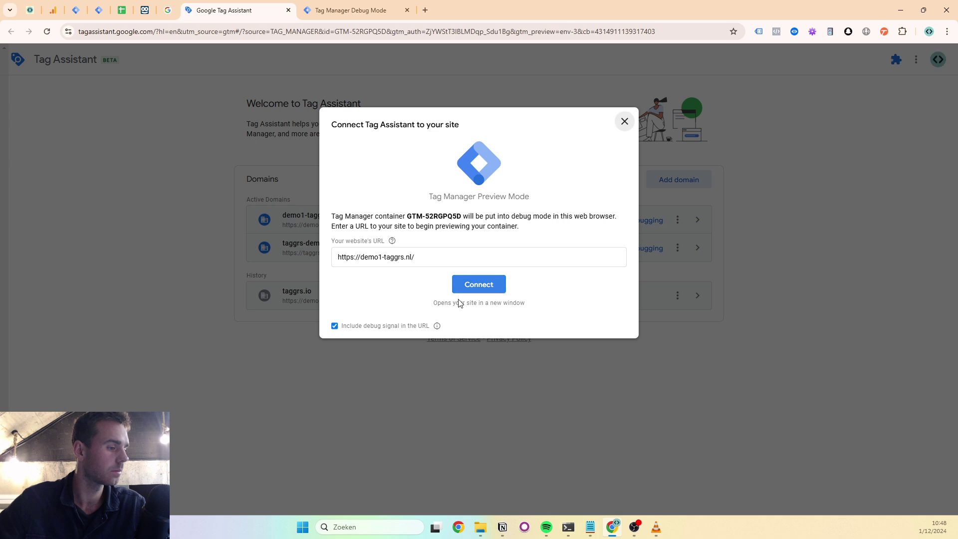
left_click_drag(463, 303, 462, 297)
left_click(462, 295)
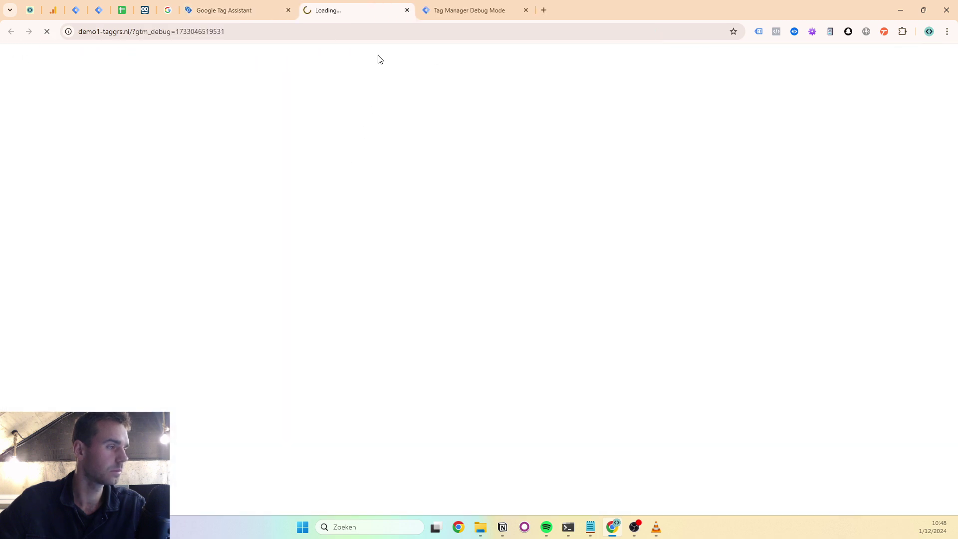
left_click_drag(375, 10, 435, 8)
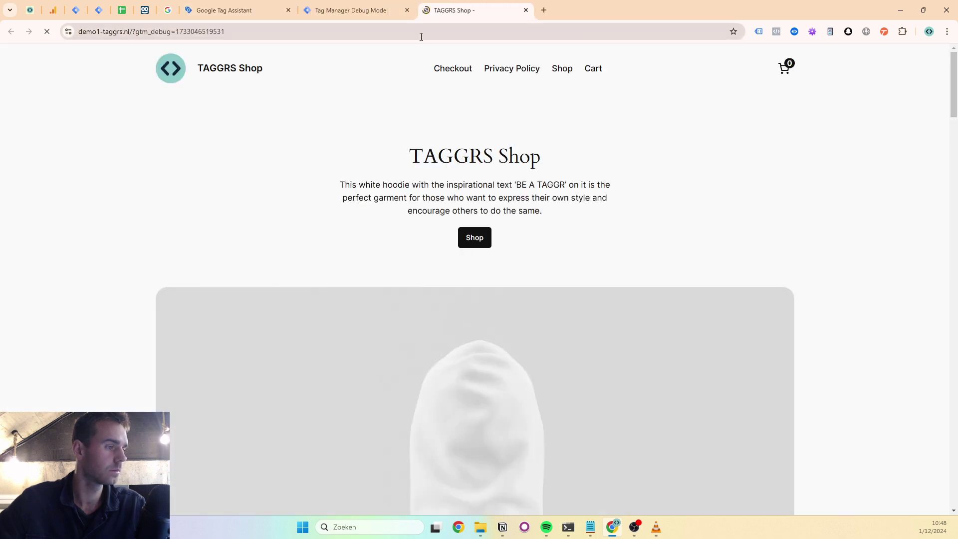
Step: Open the shop's product listing and inspect the newest page_view event in the server debug view
left_click(462, 237)
left_click(374, 5)
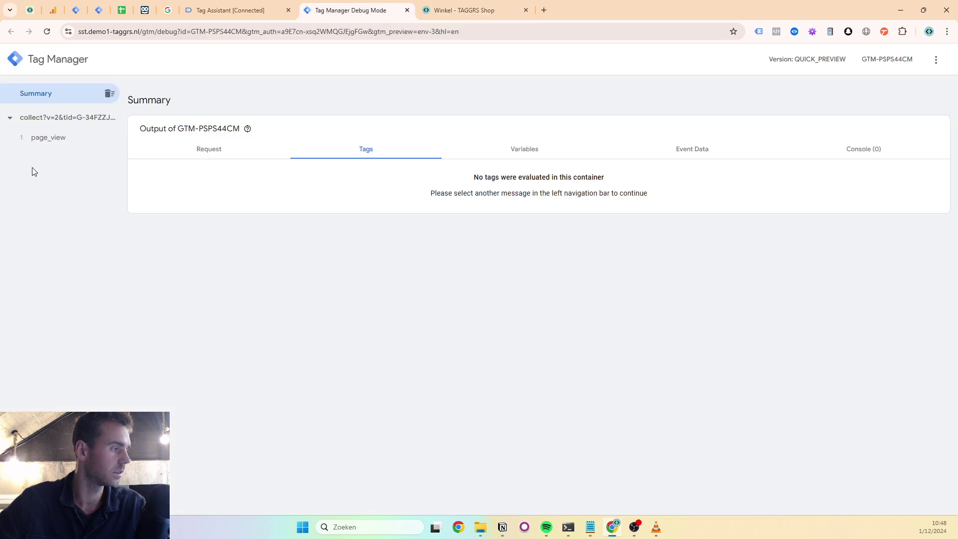
left_click(75, 143)
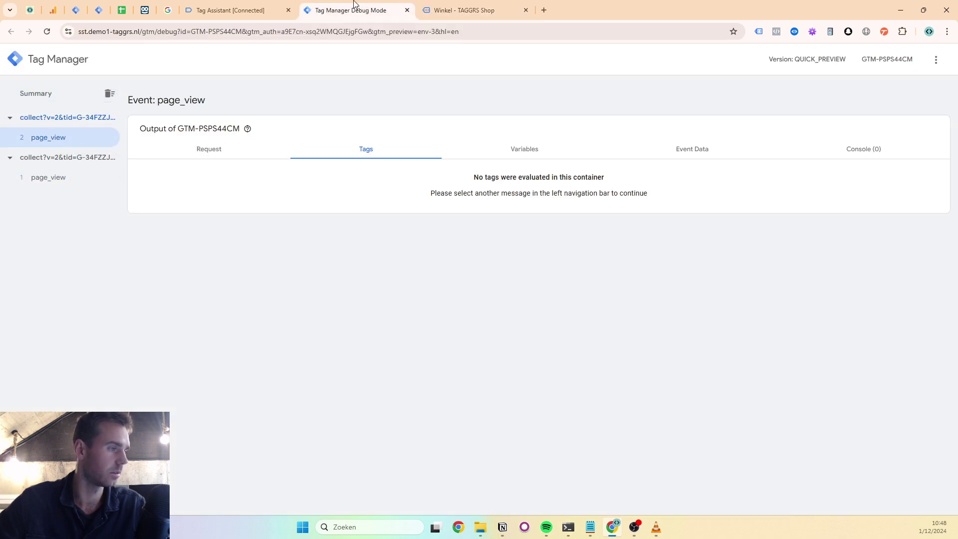
left_click(424, 7)
Step: Add the €29,95 hoodie to the cart, check out, and place the test order
left_click(257, 443)
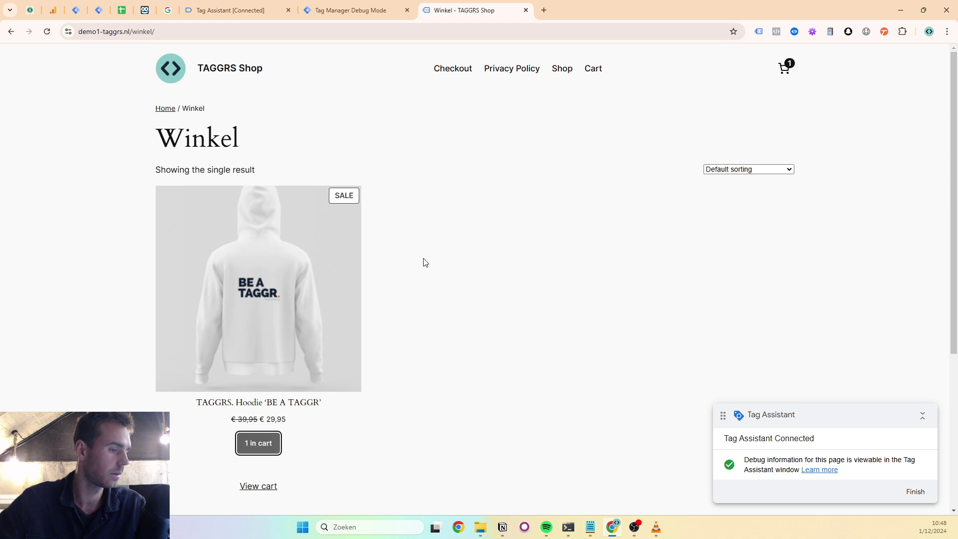
left_click(790, 81)
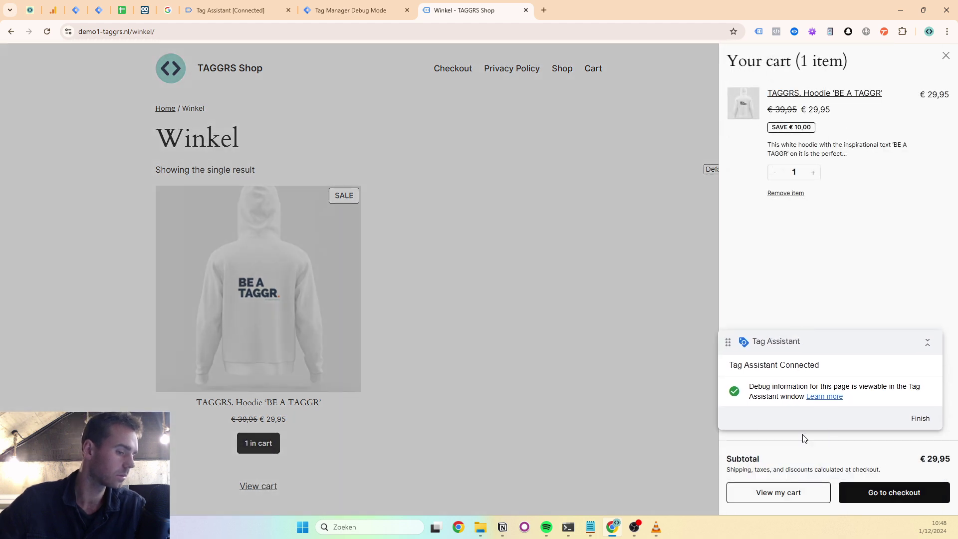
left_click(856, 501)
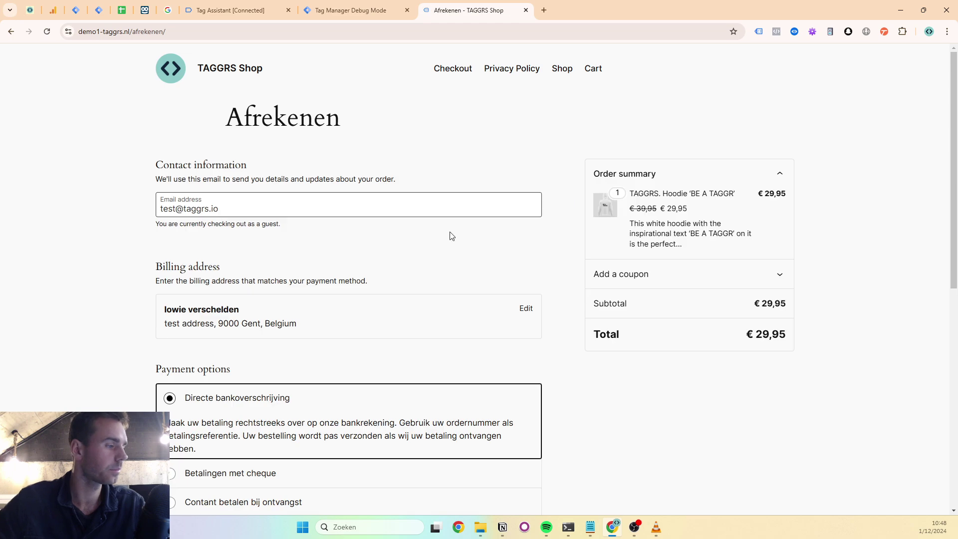
scroll(449, 235, "down", 4)
left_click(313, 450)
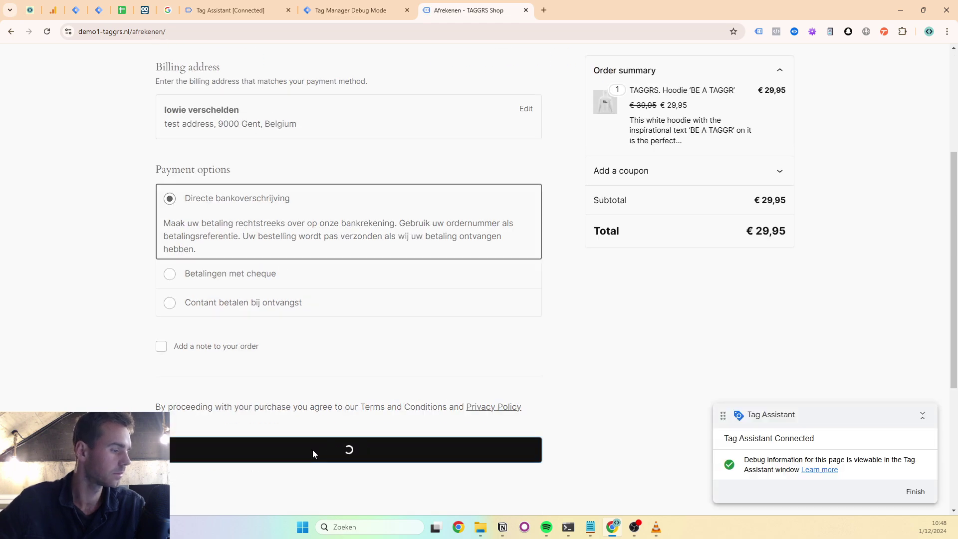
left_click(350, 9)
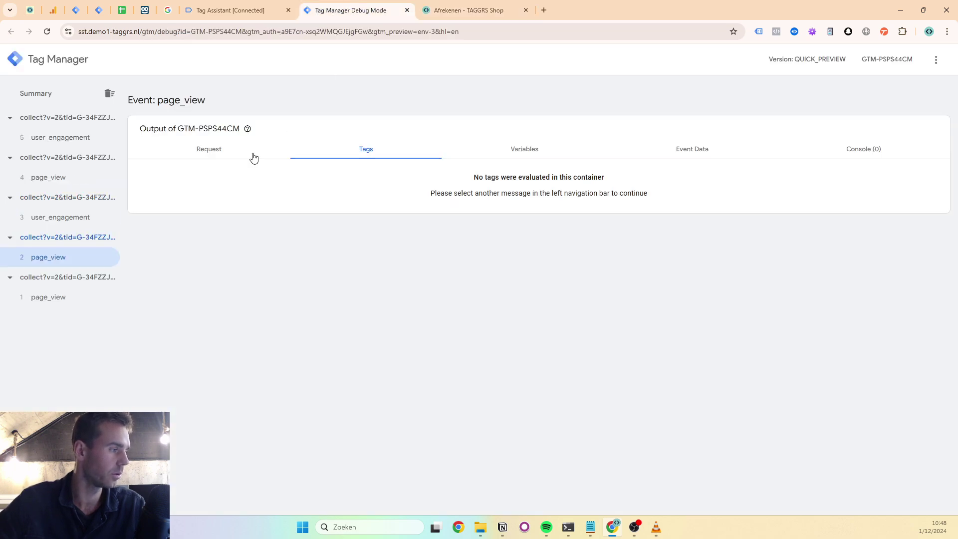
Step: Inspect the purchase event, then tick checklist rows A9–A11 through 'Events showing up in sGTM'
left_click(70, 144)
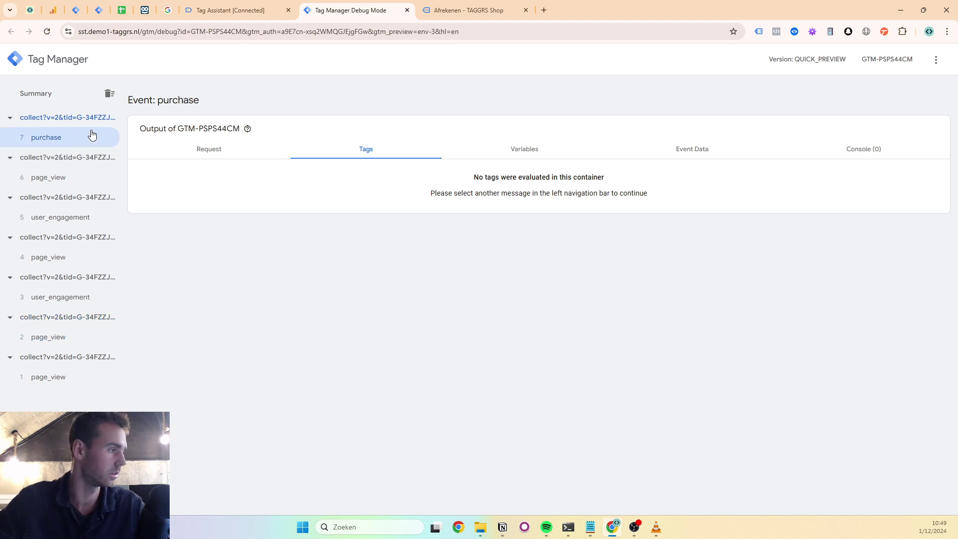
left_click(122, 6)
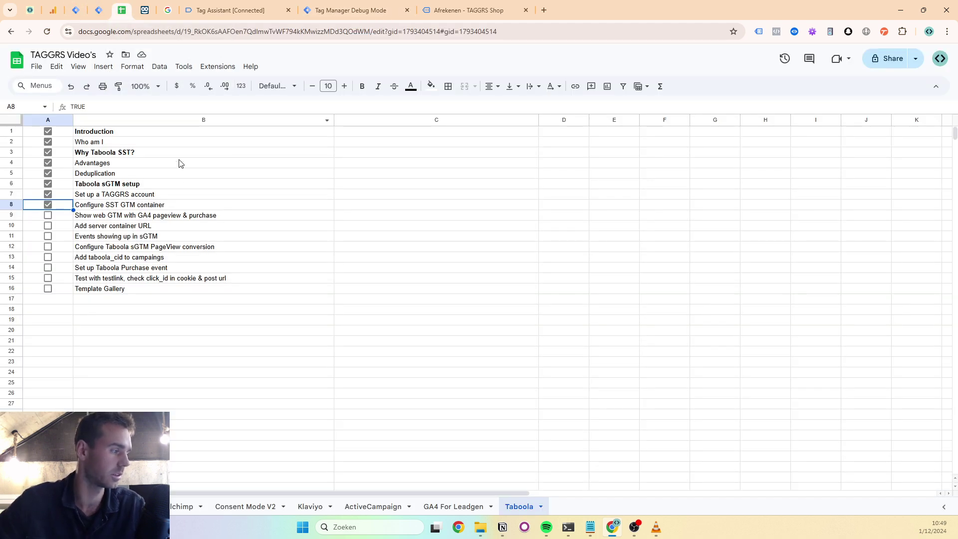
left_click(48, 215)
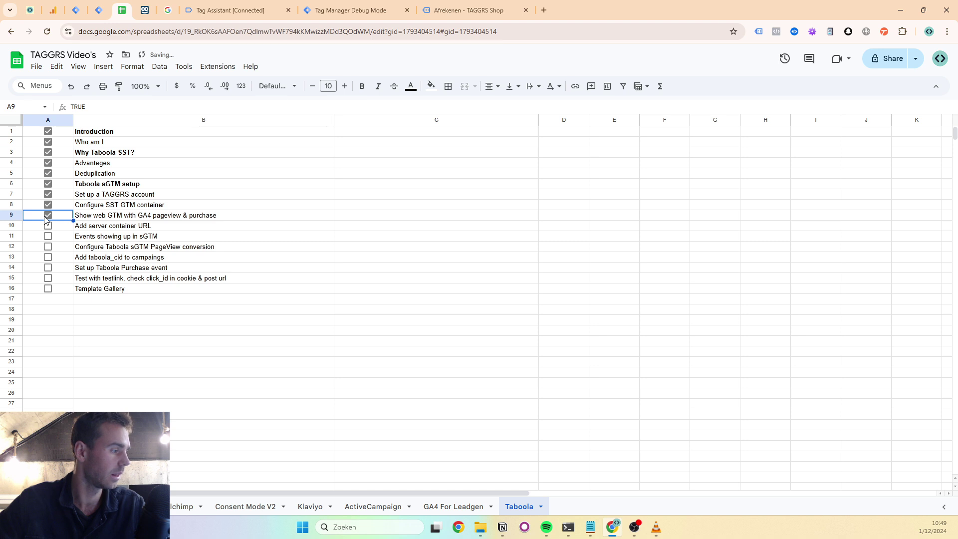
left_click(48, 236)
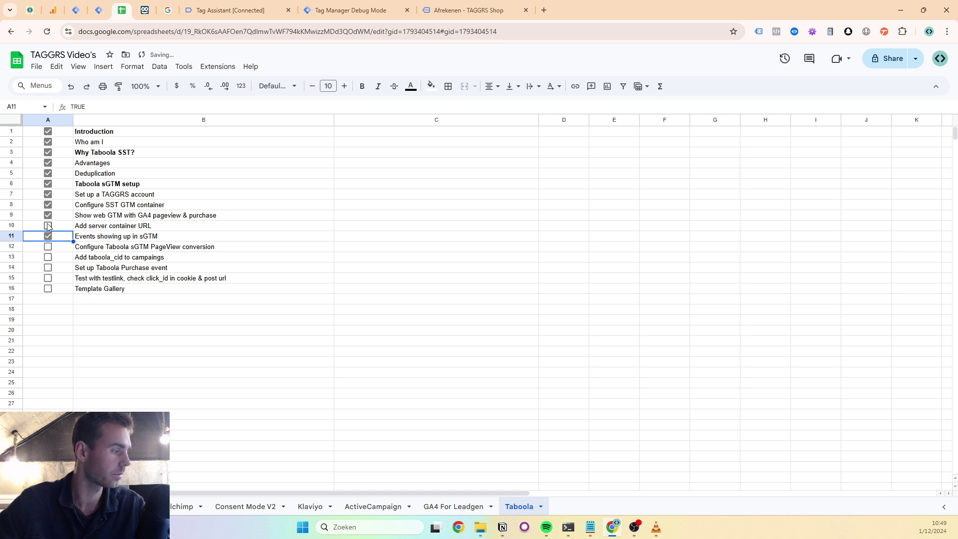
left_click(47, 226)
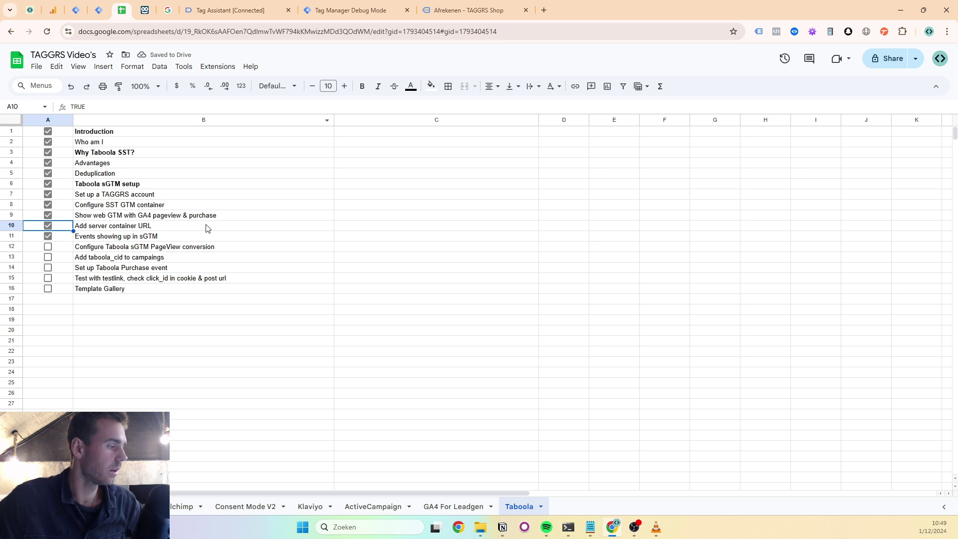
left_click(216, 247)
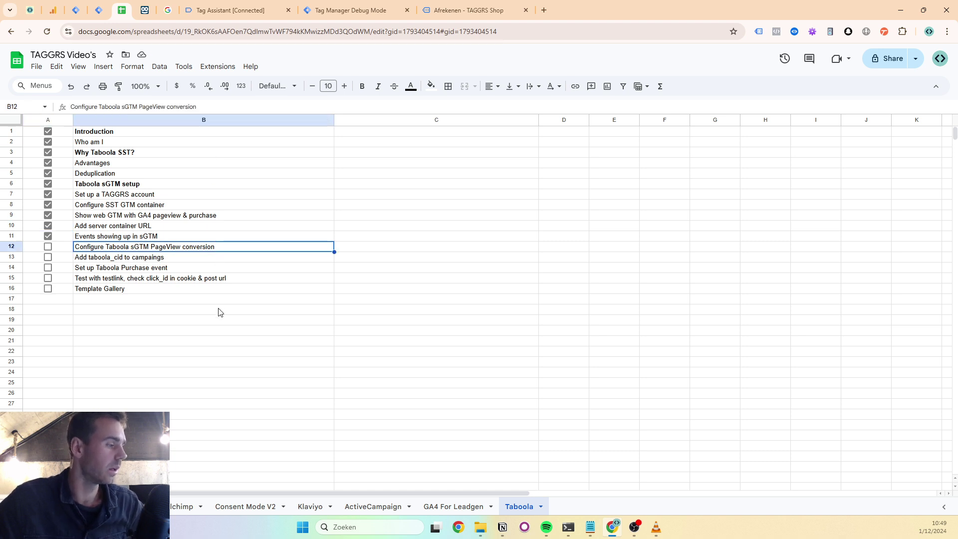
Step: In a new server tag, search the gallery for 'tab' and add stape-io's Taboola template
left_click(99, 10)
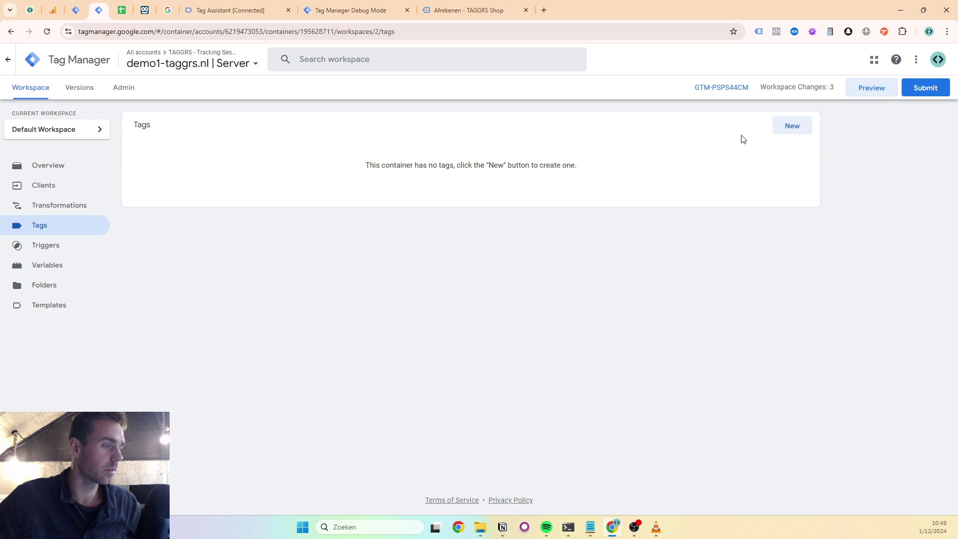
left_click(782, 131)
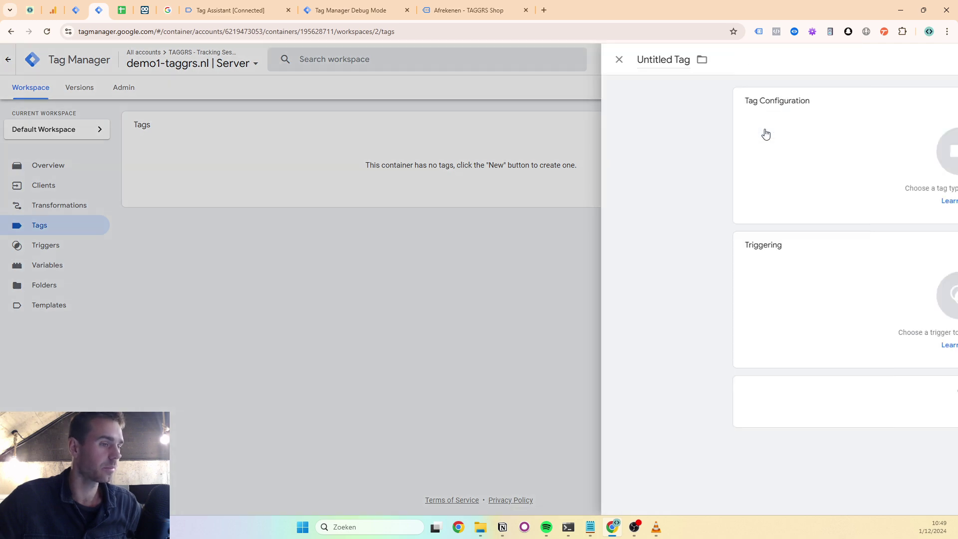
left_click(420, 151)
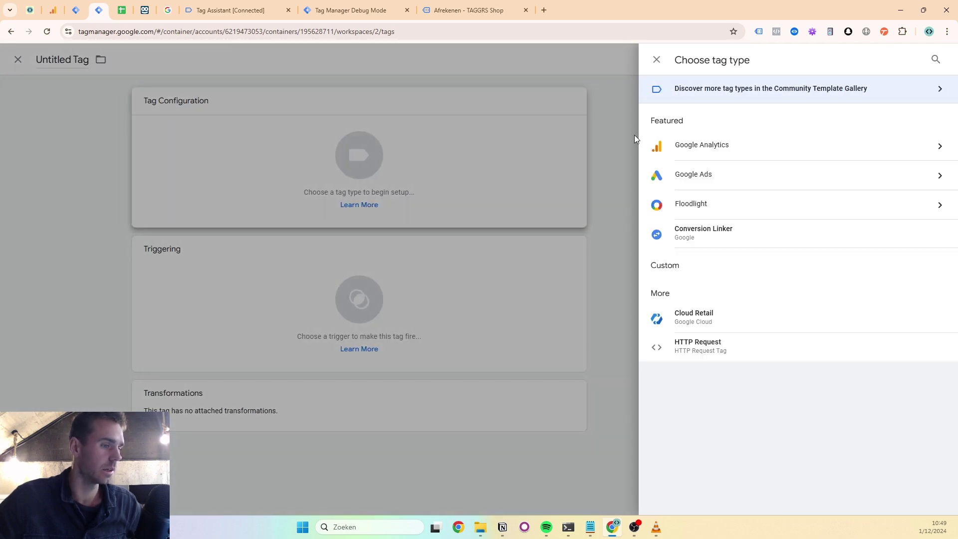
left_click(858, 92)
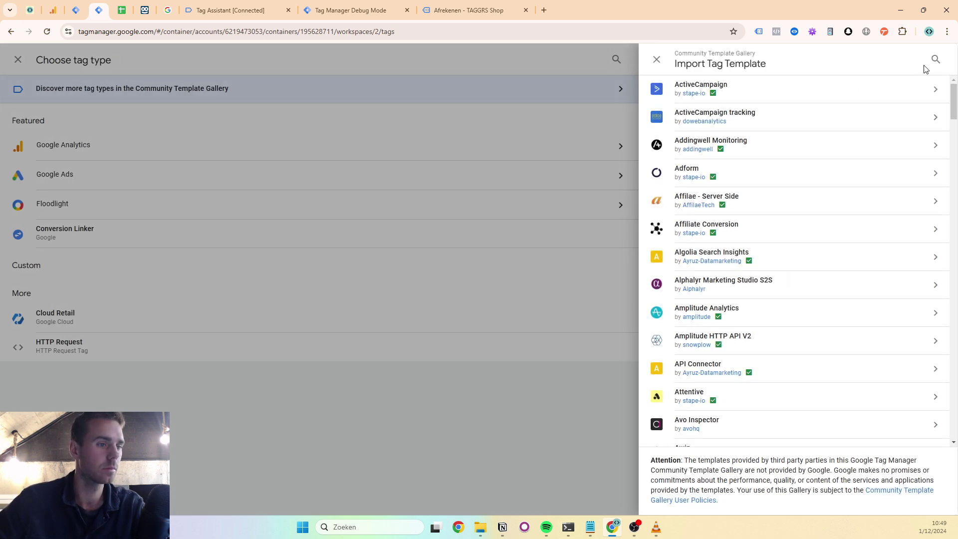
left_click(928, 68)
type("taboo")
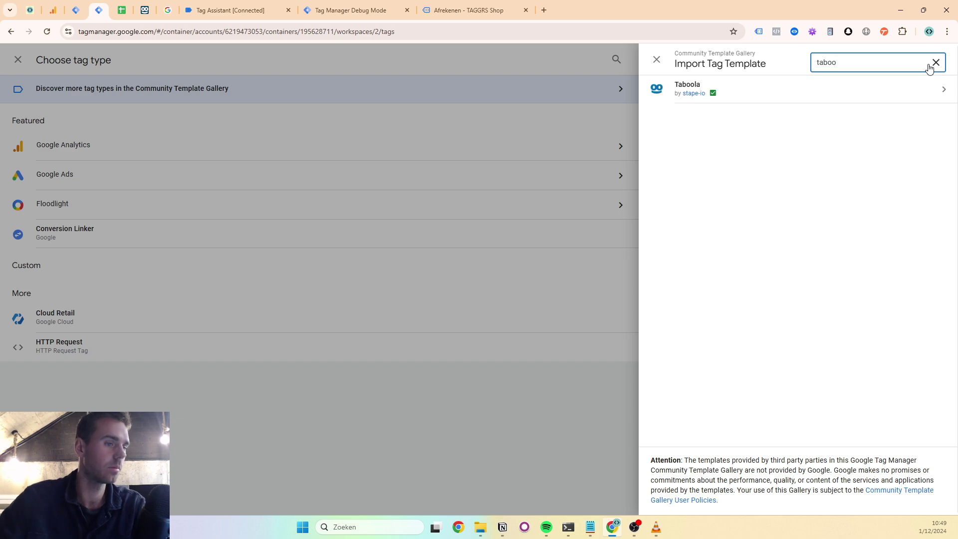
left_click(928, 90)
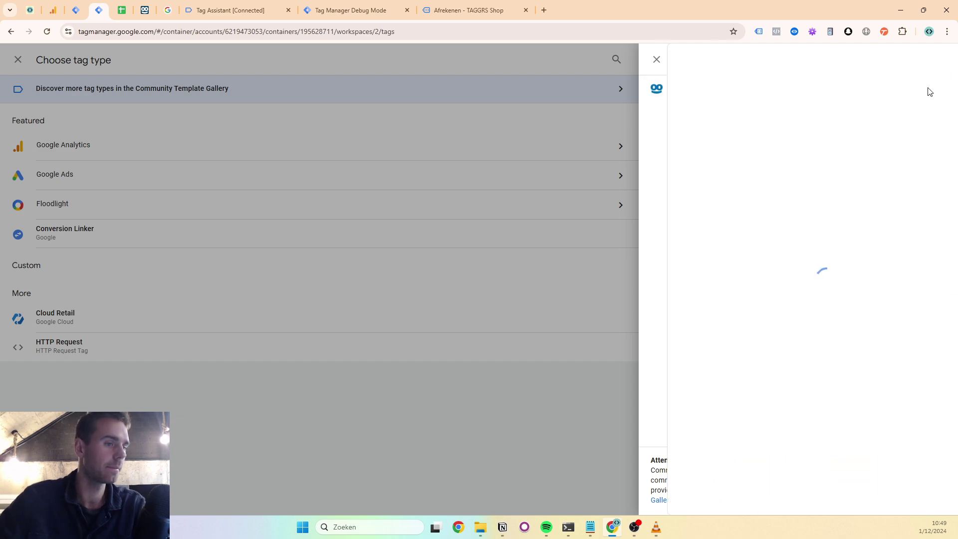
left_click(894, 65)
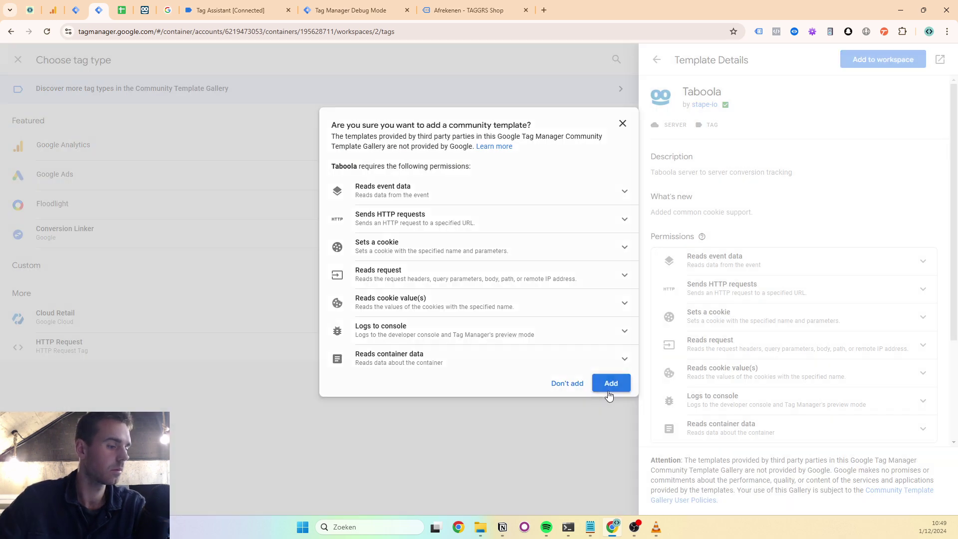
left_click(610, 386)
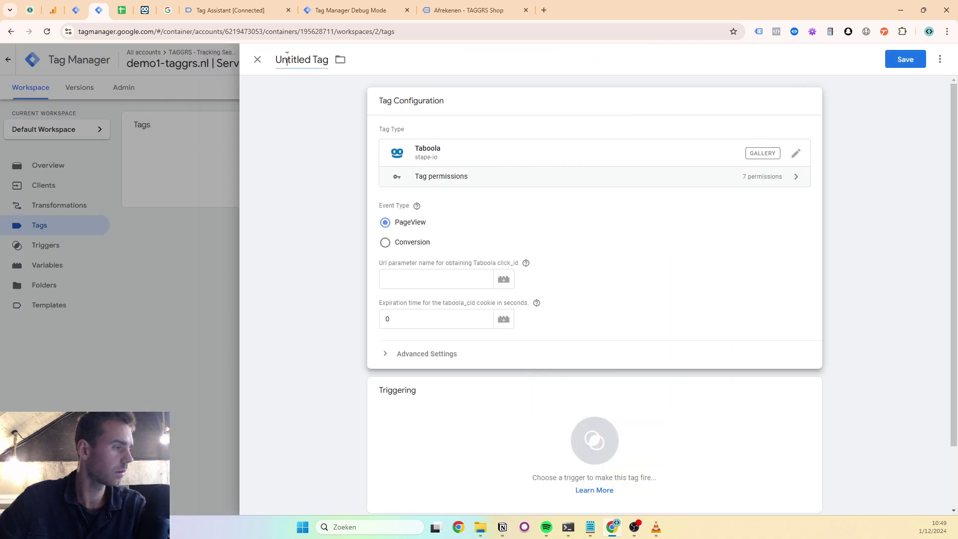
Step: Name the tag 'Taboola | PageView' and review its click_id parameter field in Tag Configuration
left_click(287, 56)
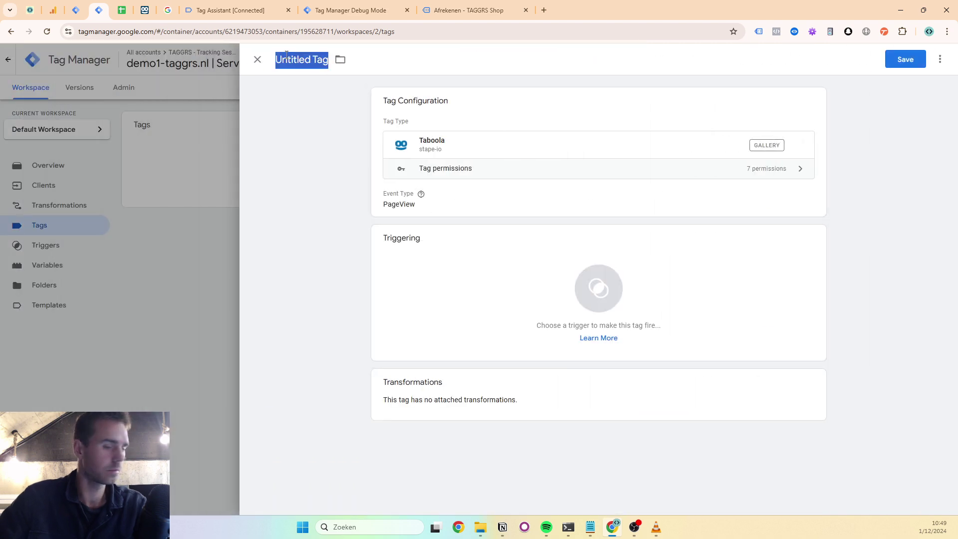
type("Tabool")
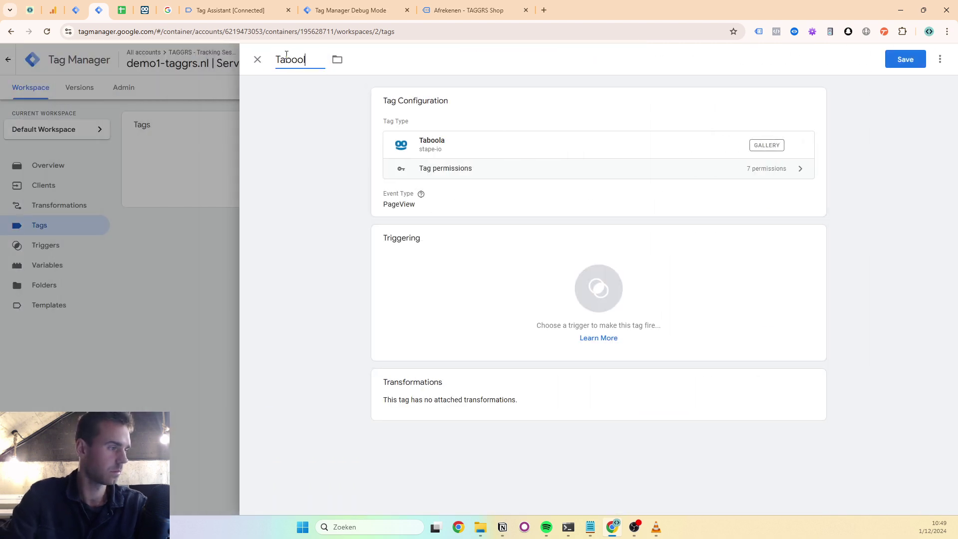
type("a | ")
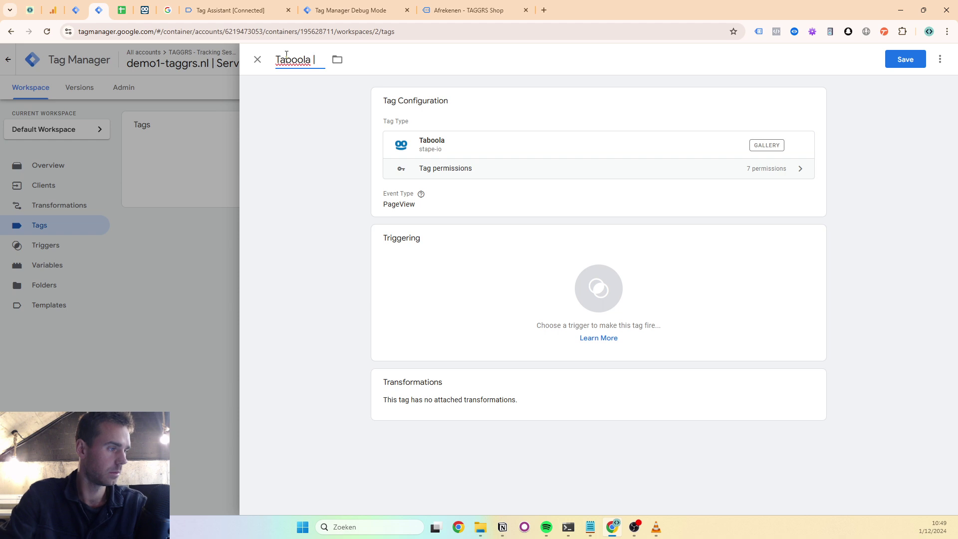
type("PageView")
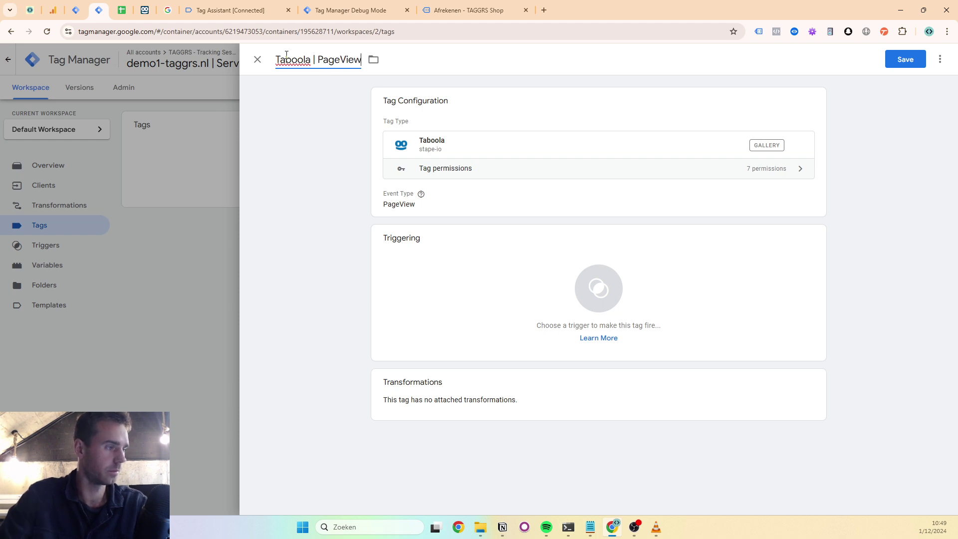
left_click(518, 147)
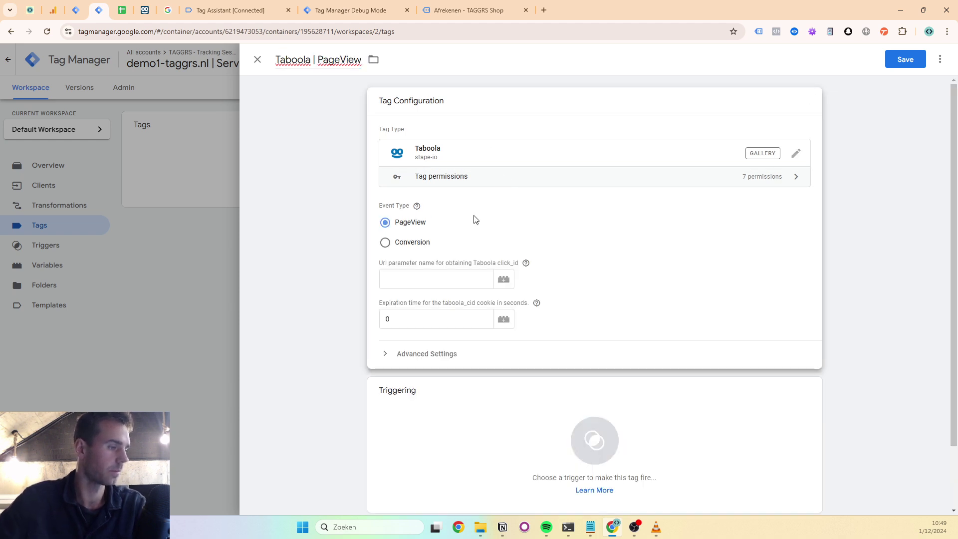
triple_click(419, 265)
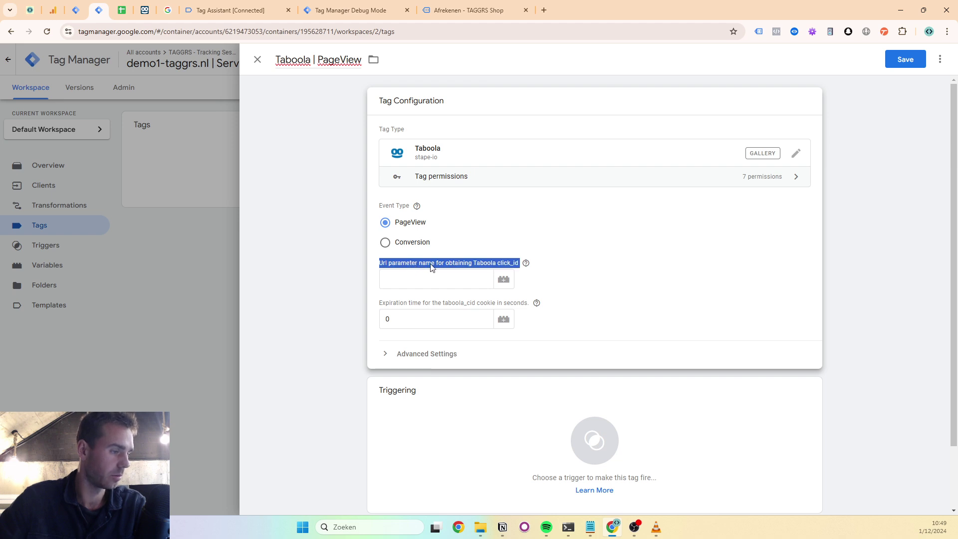
left_click(475, 258)
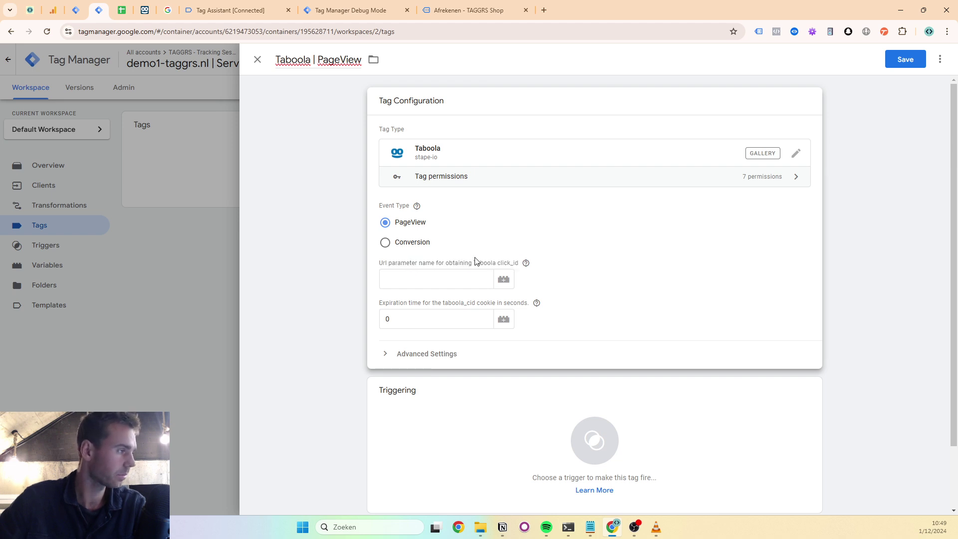
left_click(146, 5)
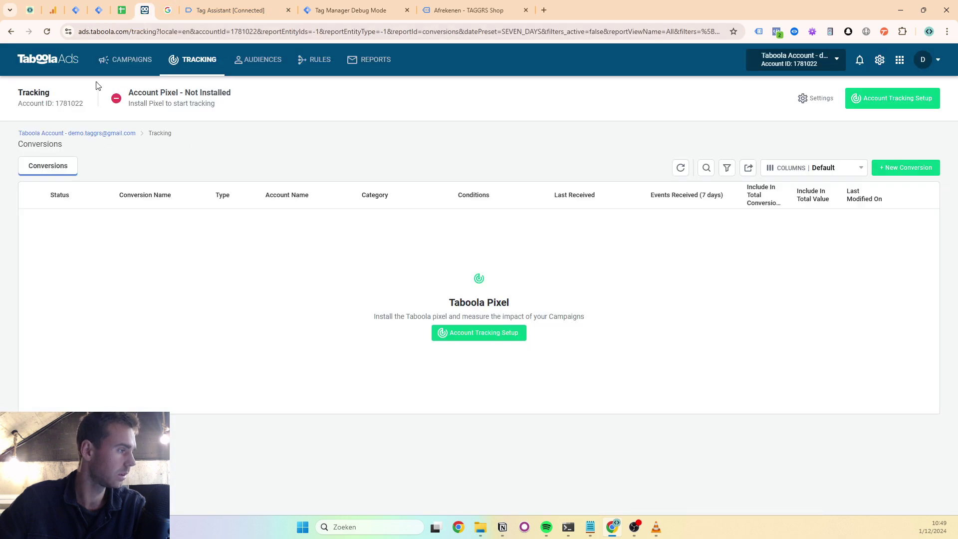
Step: Break the Campaigns report down by campaign, showing 'test' pending review at €5.00 daily
left_click(113, 64)
scroll(248, 227, "down", 3)
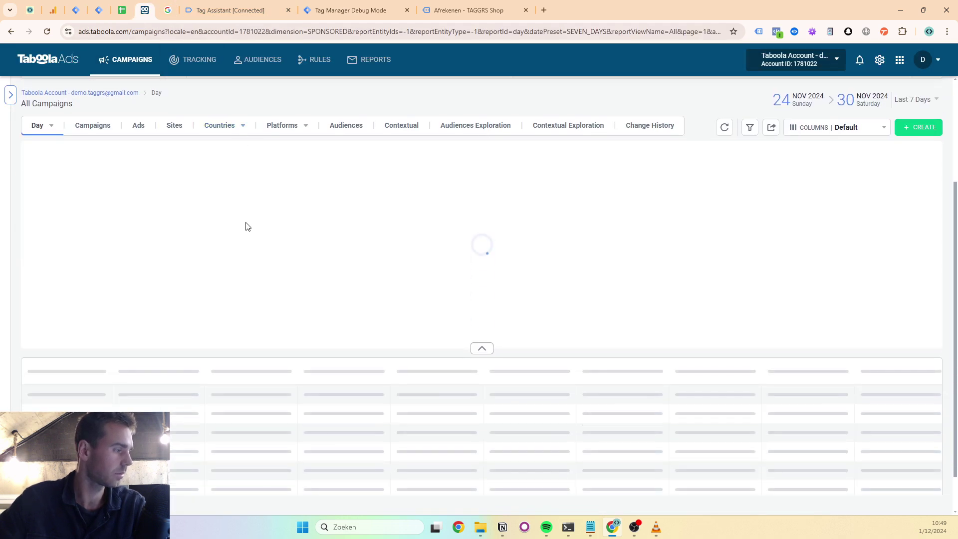
scroll(247, 229, "down", 1)
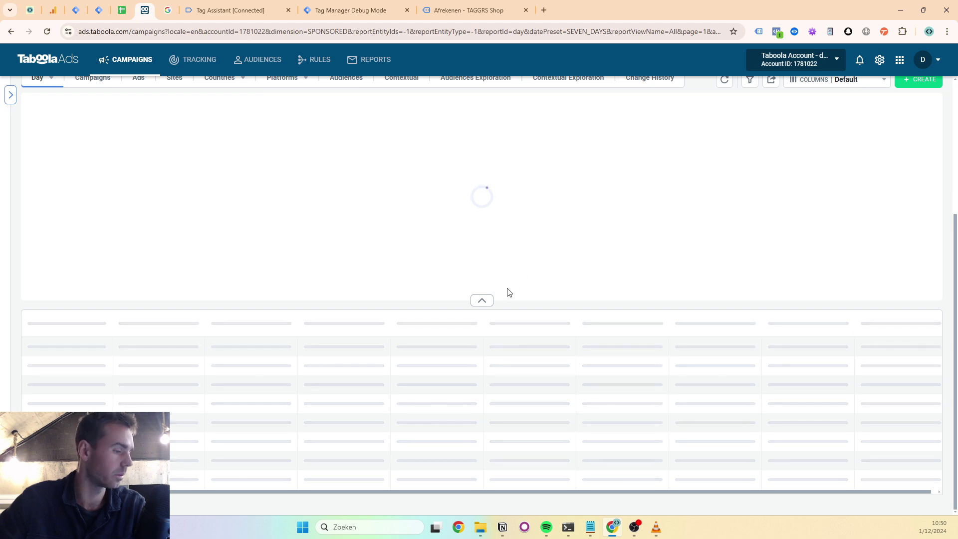
left_click(483, 300)
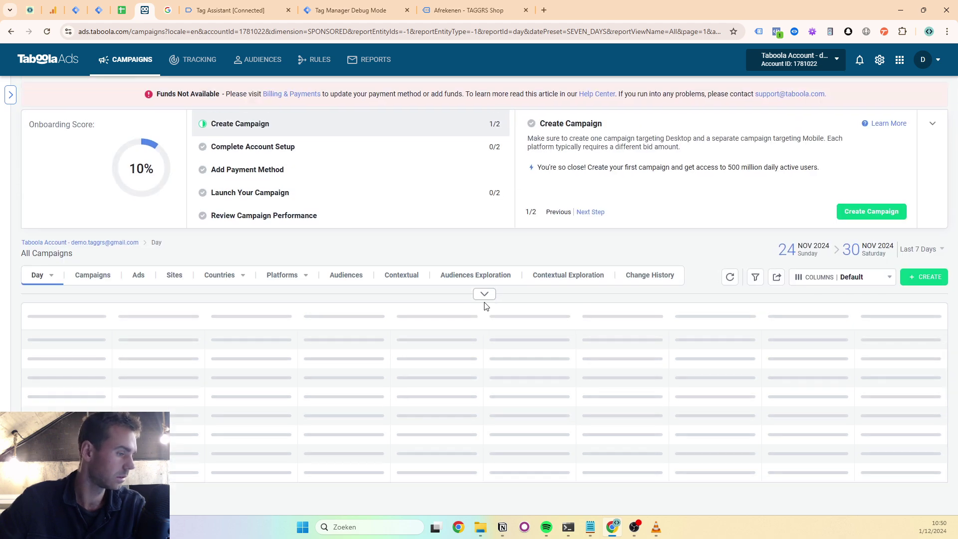
left_click(485, 295)
scroll(484, 346, "down", 3)
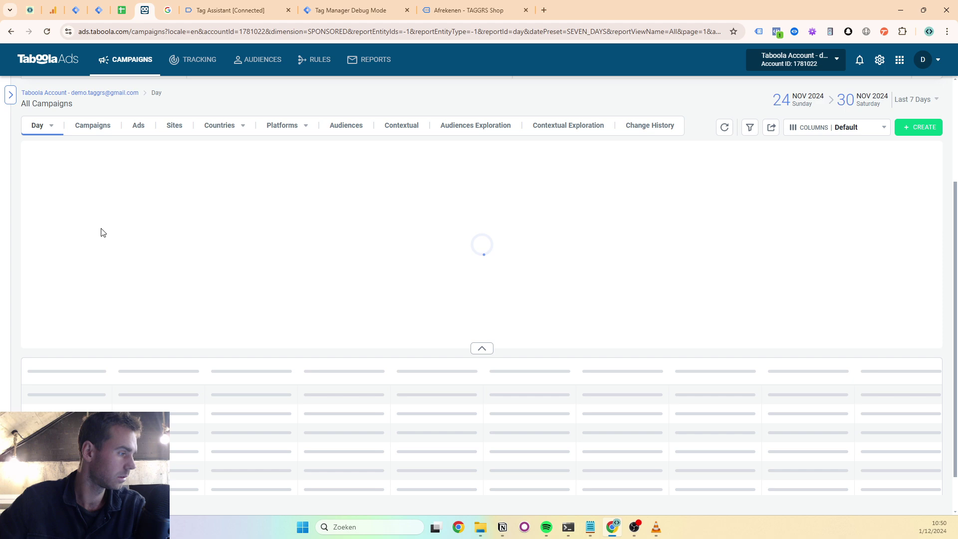
left_click(90, 122)
scroll(178, 299, "down", 4)
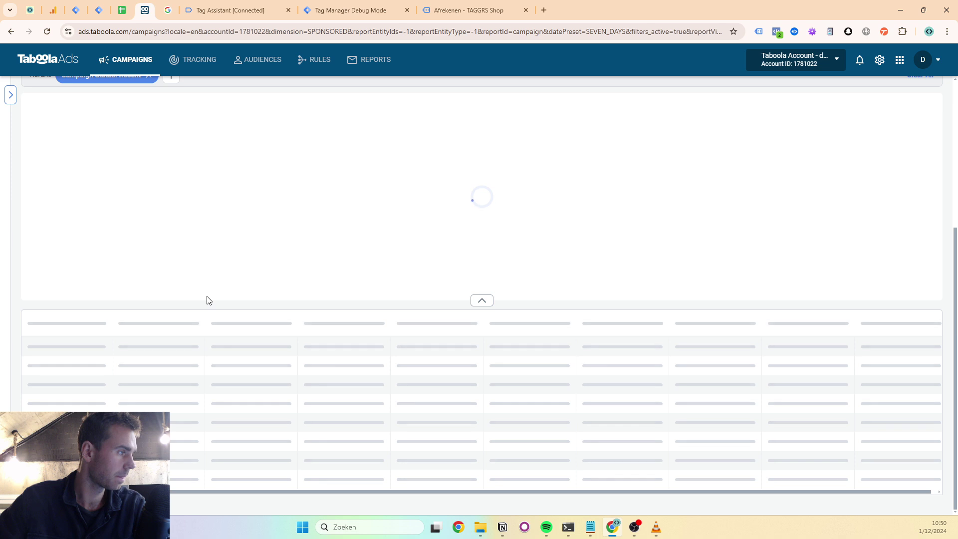
scroll(209, 300, "up", 2)
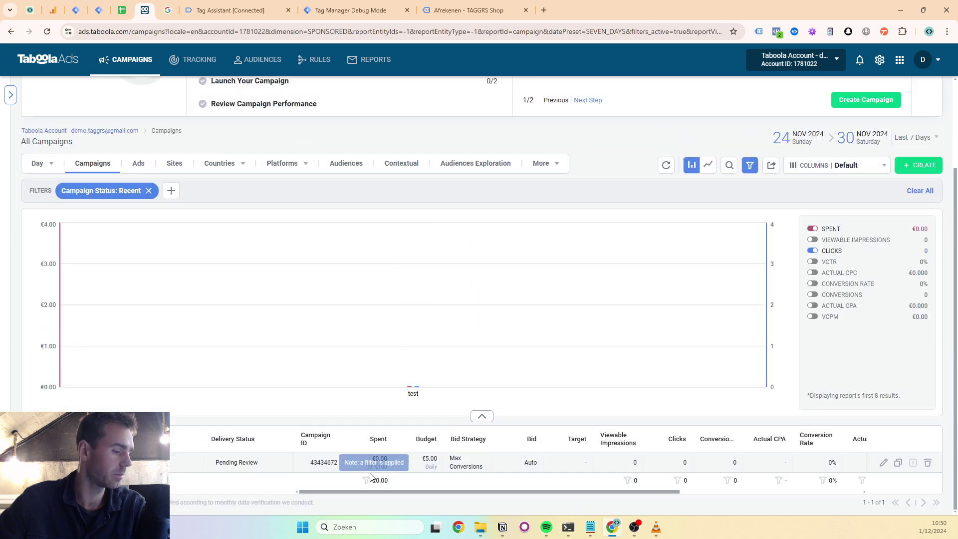
Step: Open the test campaign and delete taboola_cid={click_id} from its tracking code
left_click(881, 462)
scroll(872, 334, "down", 20)
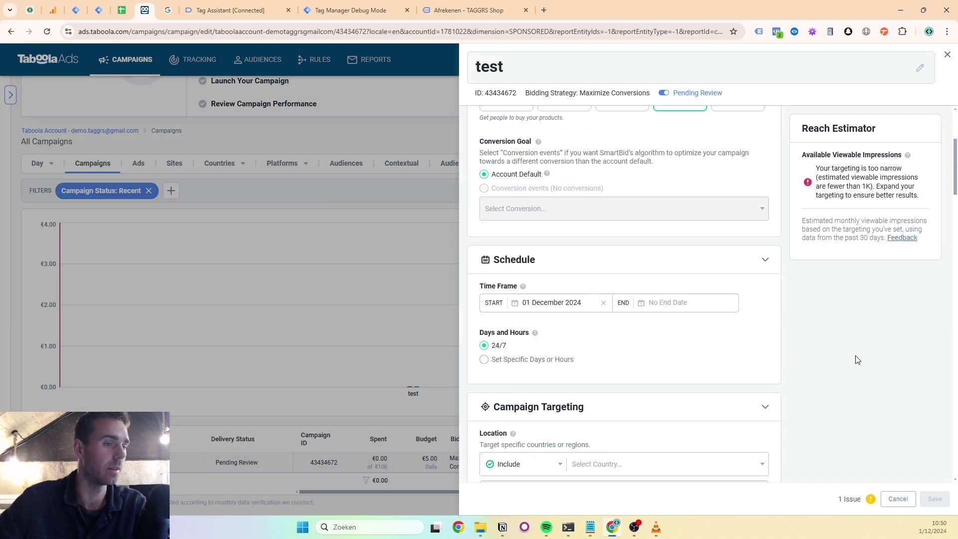
scroll(759, 397, "down", 10)
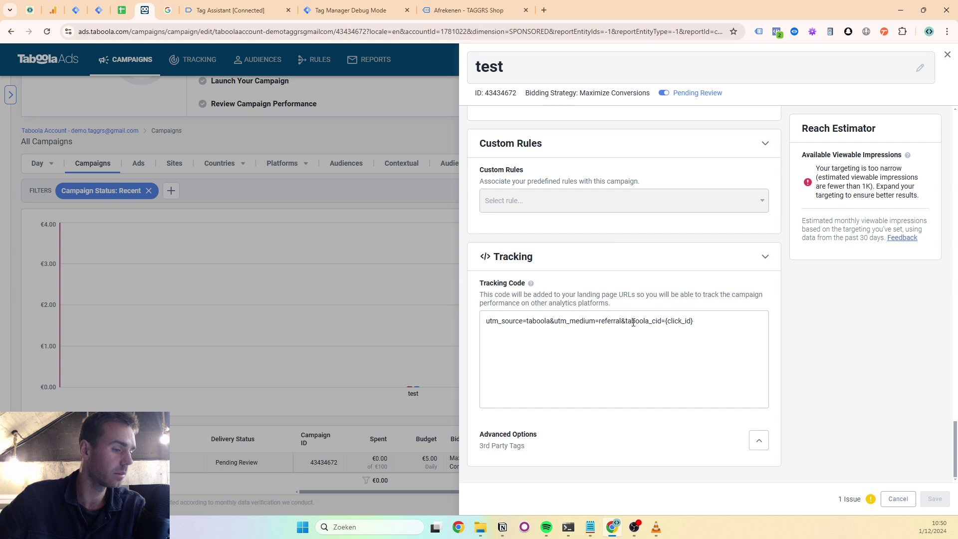
left_click_drag(628, 318, 693, 319)
key("BackSpace")
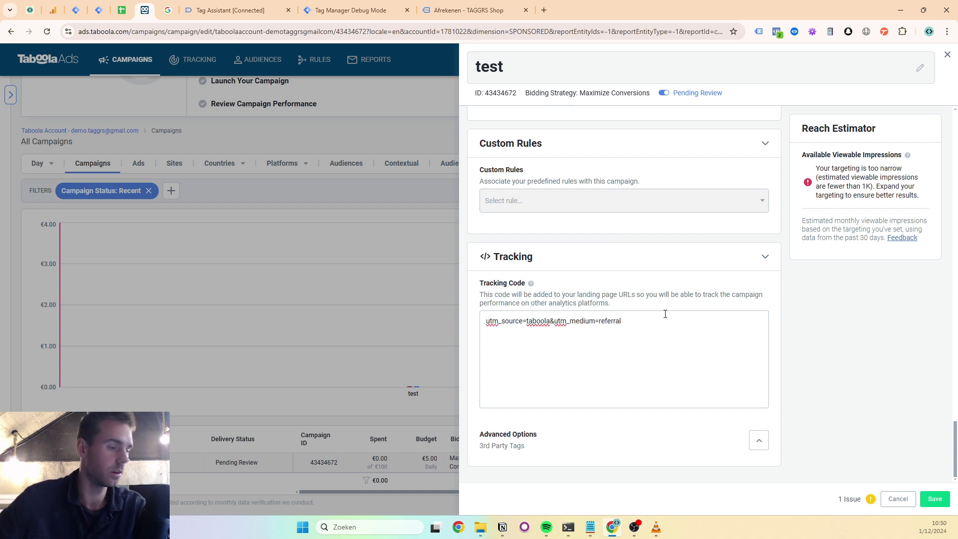
Step: Re-append &taboola_cid={click_id} to the tracking code, then cancel out of the campaign editor
triple_click(666, 315)
left_click(659, 322)
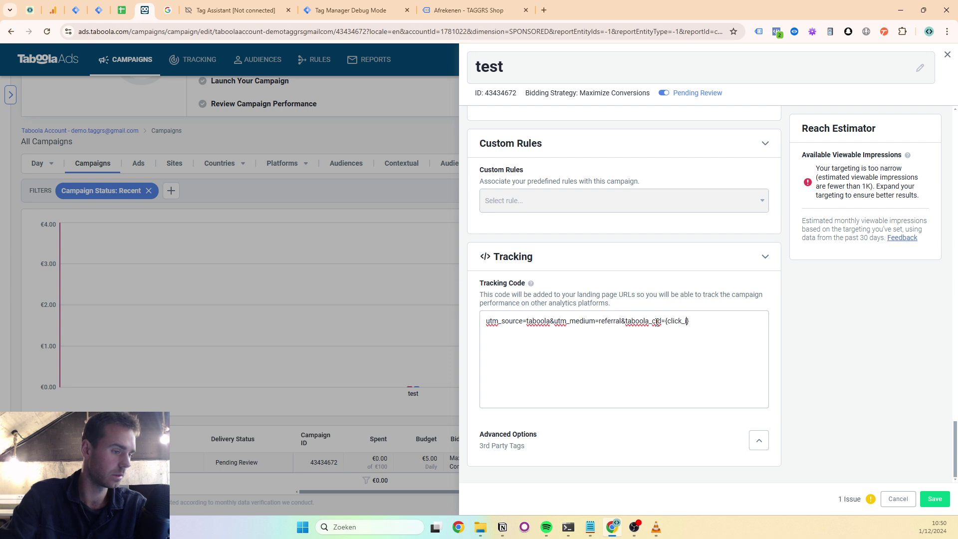
type("d")
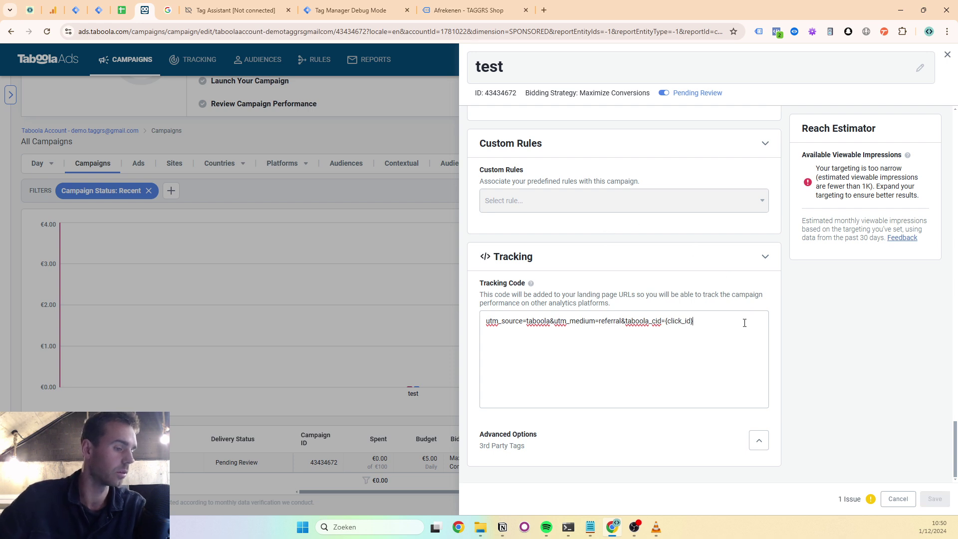
left_click_drag(745, 323, 647, 323)
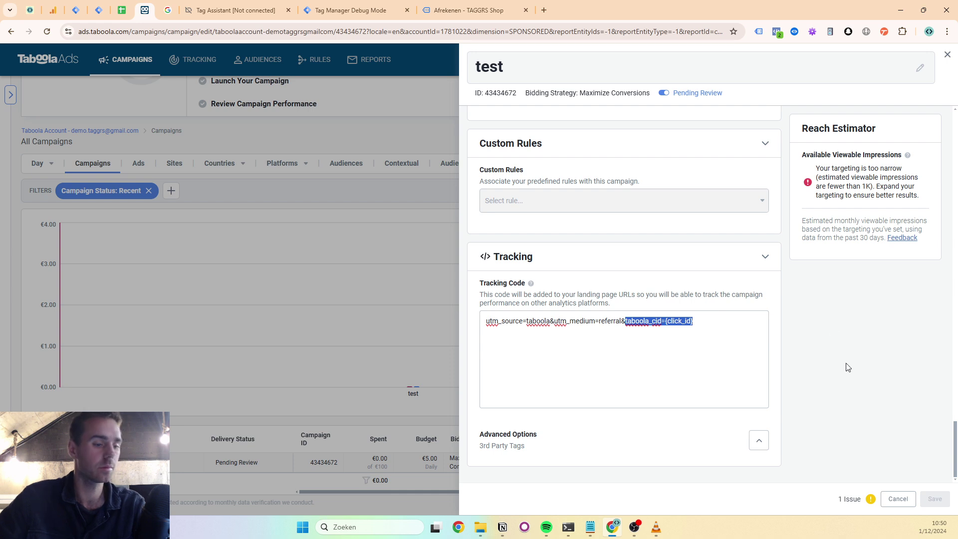
left_click(853, 449)
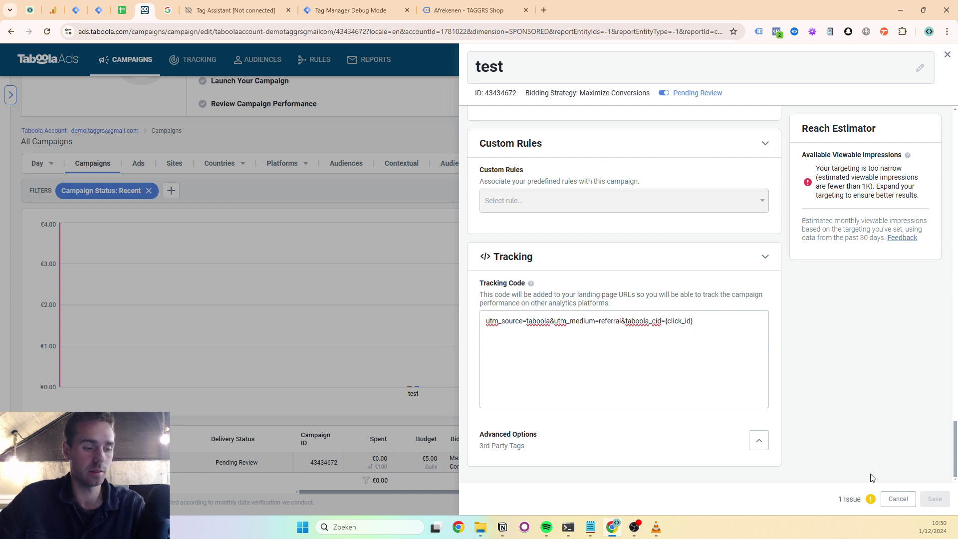
left_click(897, 499)
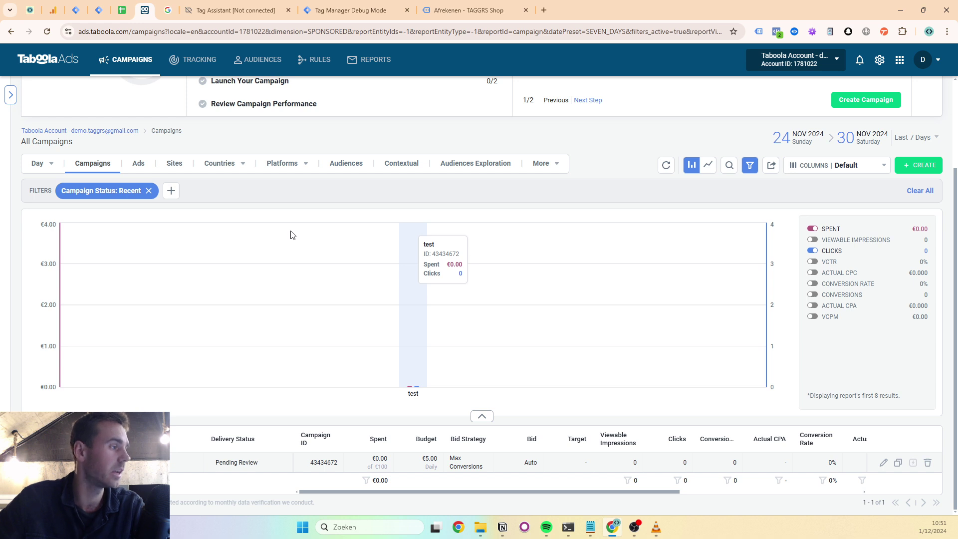
left_click(87, 6)
Step: Set the click_id URL parameter name to taboola_cid, leaving cookie expiration at 0
left_click(99, 10)
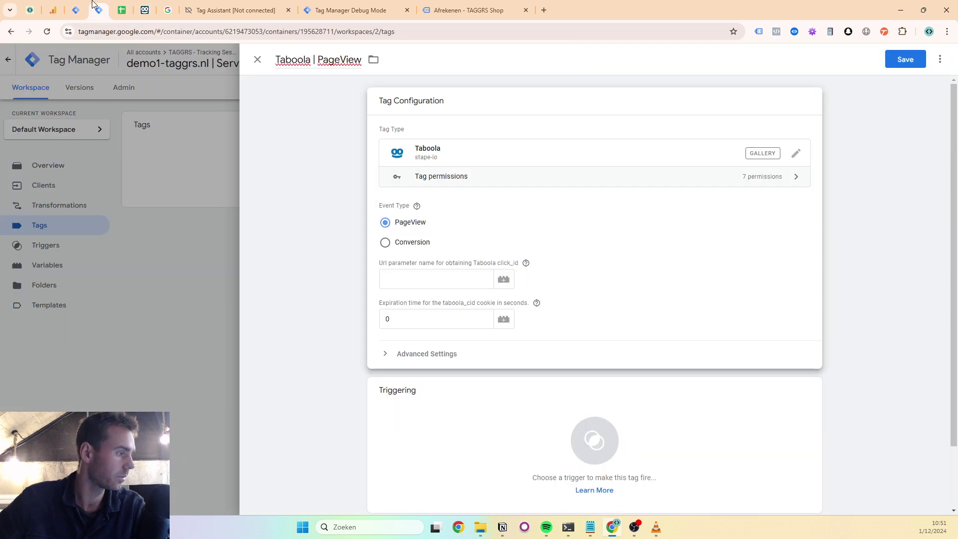
left_click(419, 283)
type("taboola_cid")
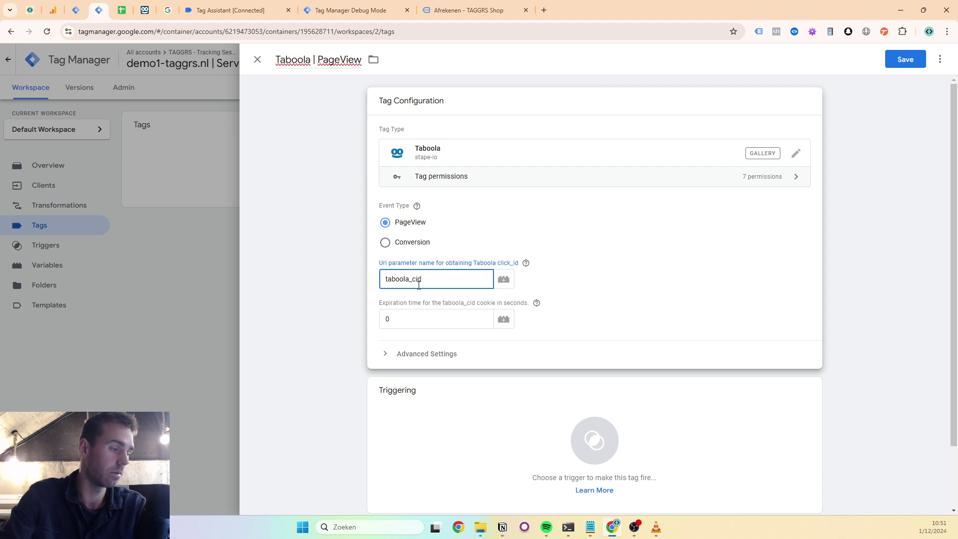
double_click(419, 282)
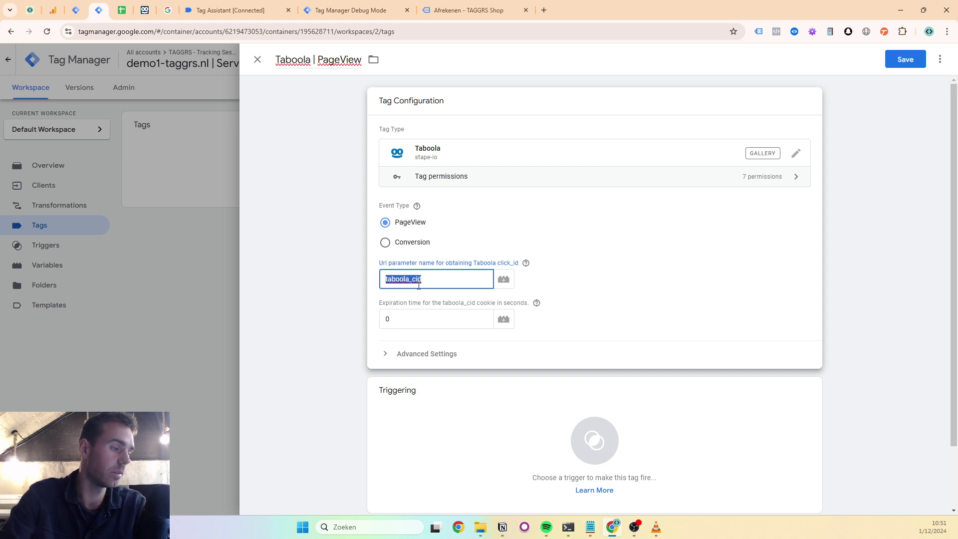
left_click_drag(422, 279, 382, 275)
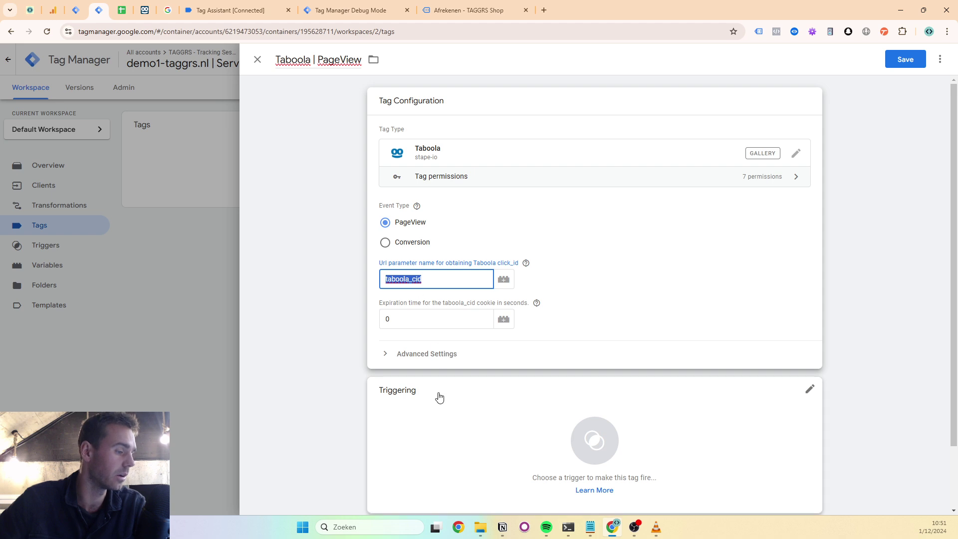
left_click(437, 279)
left_click(413, 324)
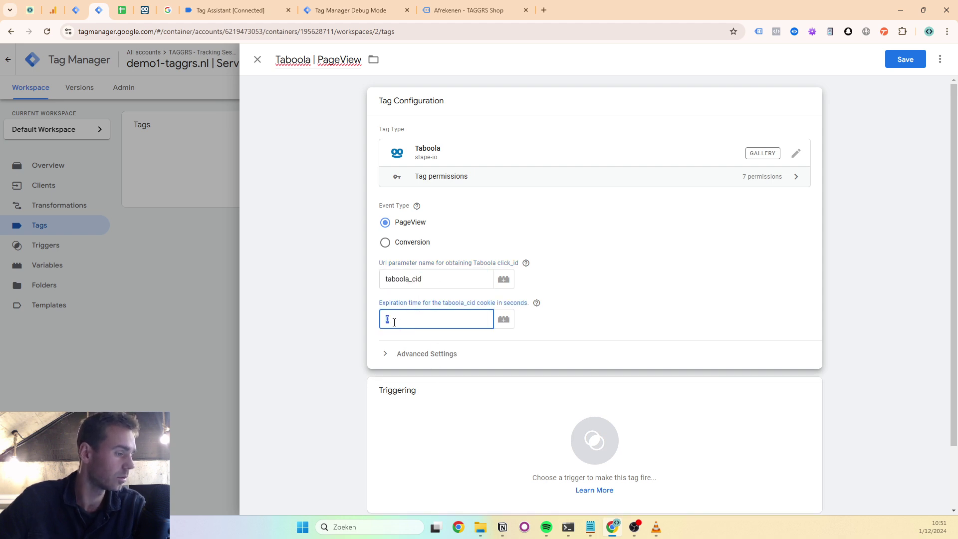
left_click(539, 311)
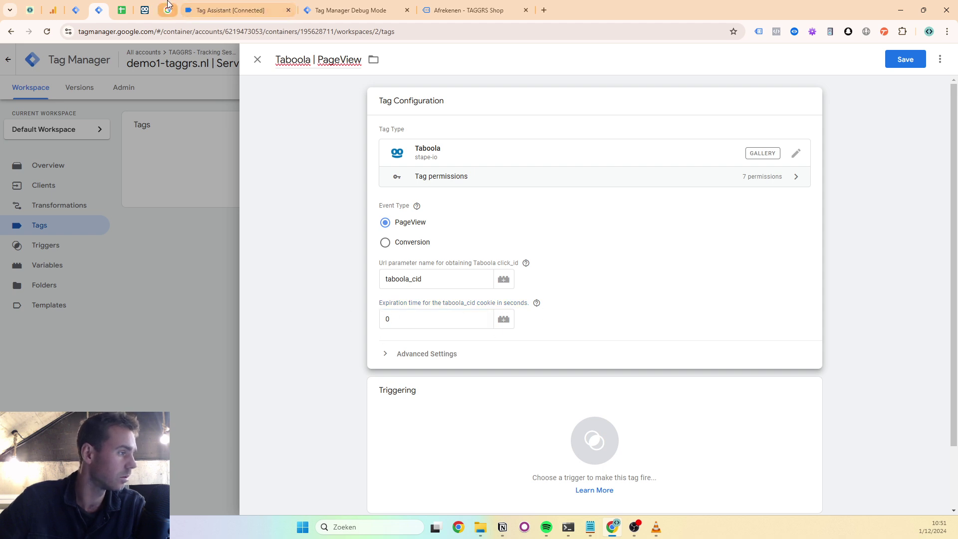
left_click(168, 10)
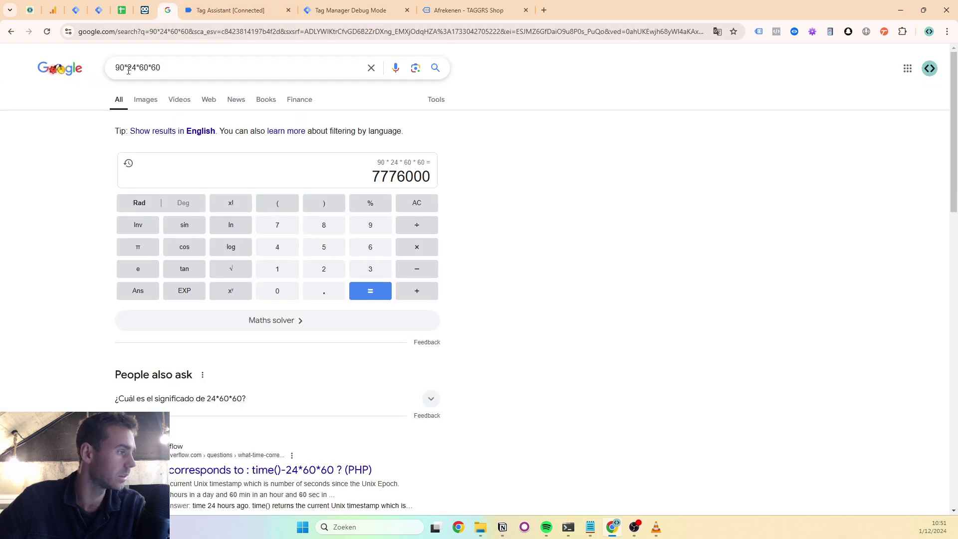
Step: Select the calculator result 7776000 (90*24*60*60 seconds) for the cookie lifetime
left_click_drag(128, 71, 147, 67)
double_click(148, 68)
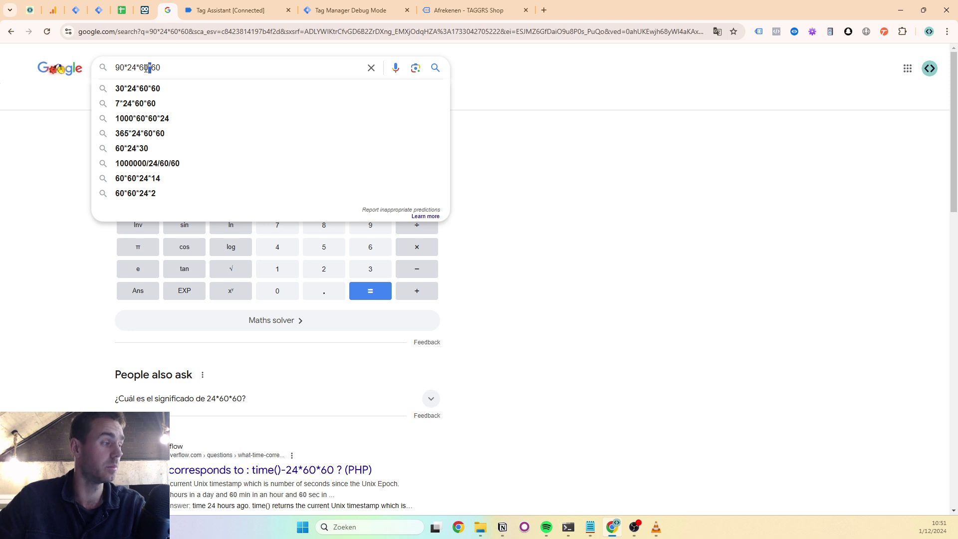
key("Escape")
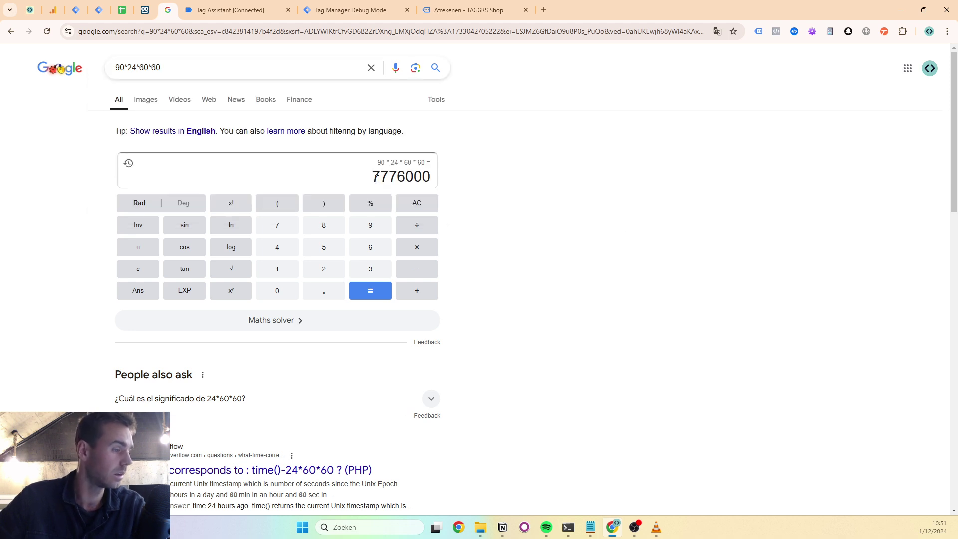
double_click(380, 178)
key("ctrl+c")
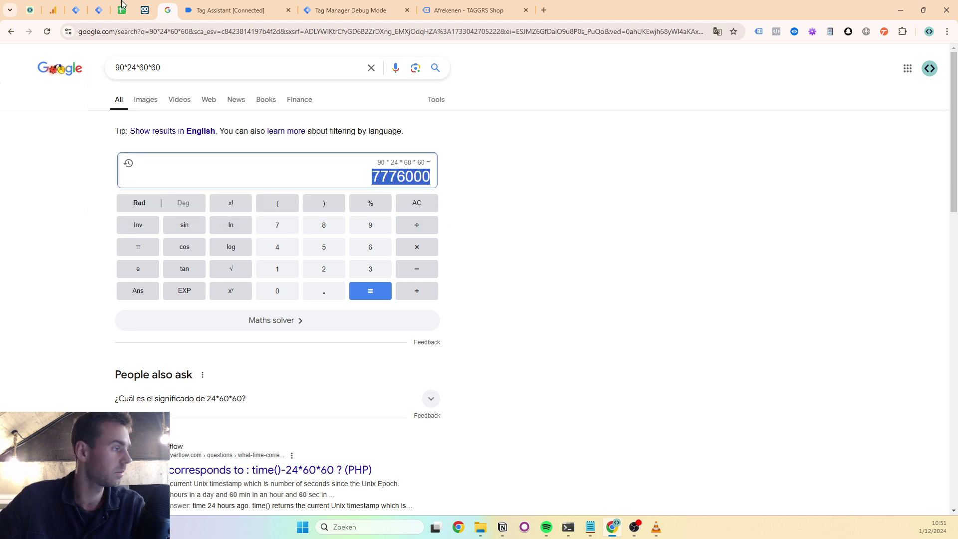
Step: Replace the cookie expiration time 0 with 7776000 seconds
left_click(98, 10)
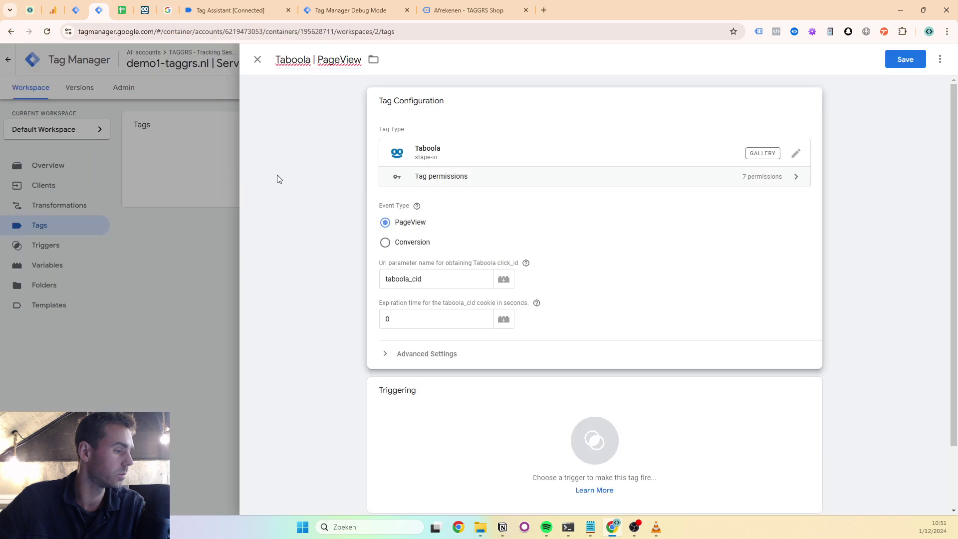
left_click(418, 322)
key("BackSpace")
key("ctrl+v")
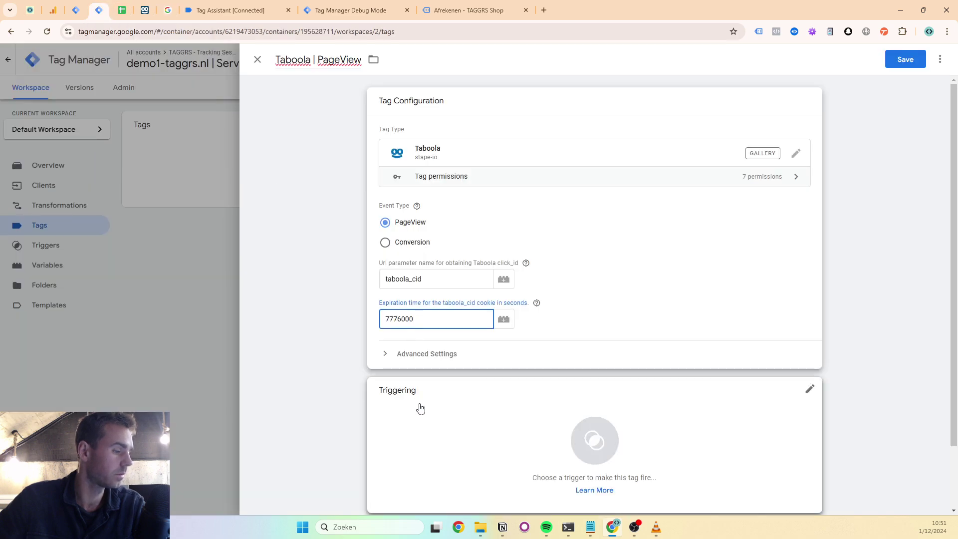
Step: Trigger the Taboola | PageView tag on All Pages and save it
left_click(420, 412)
left_click(337, 103)
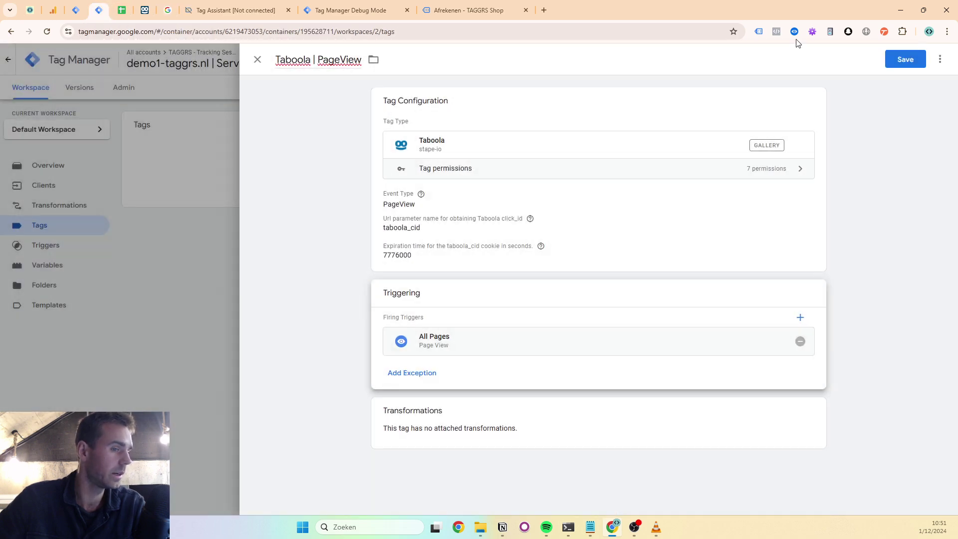
left_click(907, 57)
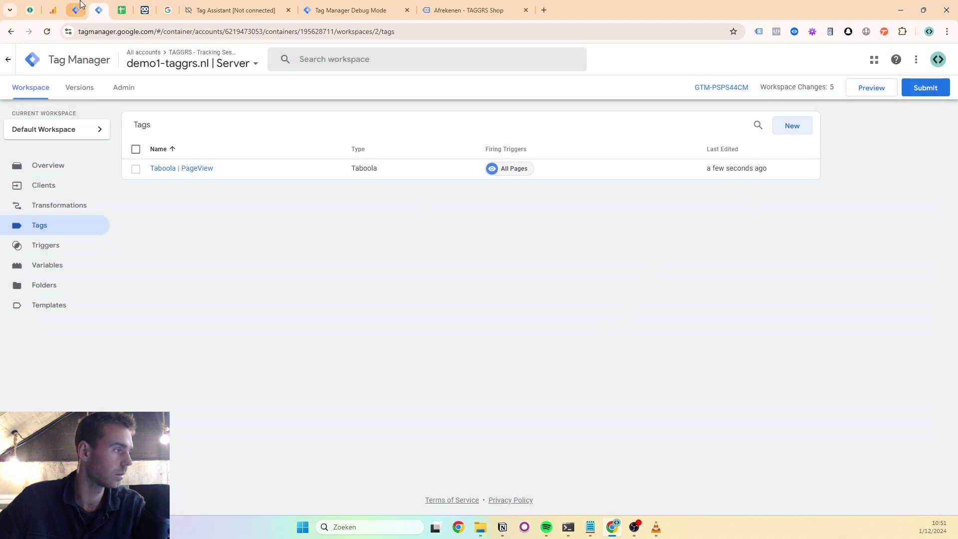
left_click(75, 10)
left_click(98, 10)
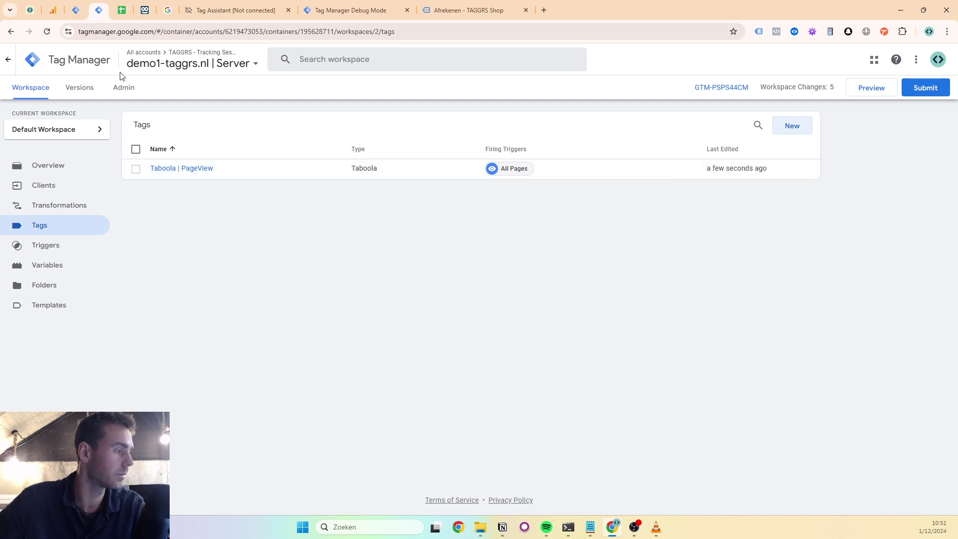
Step: Create a new Taboola tag named 'Taboola | purchase'
left_click(801, 123)
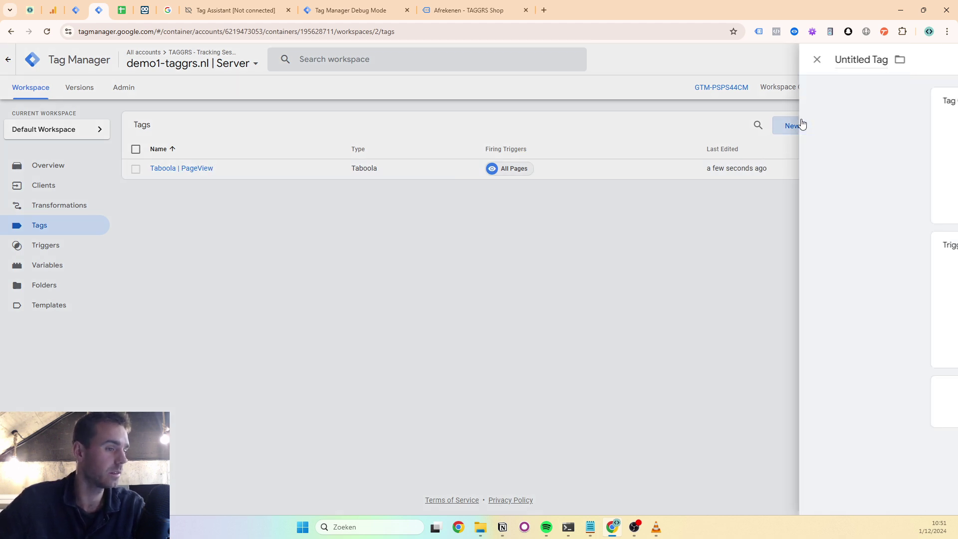
left_click(418, 127)
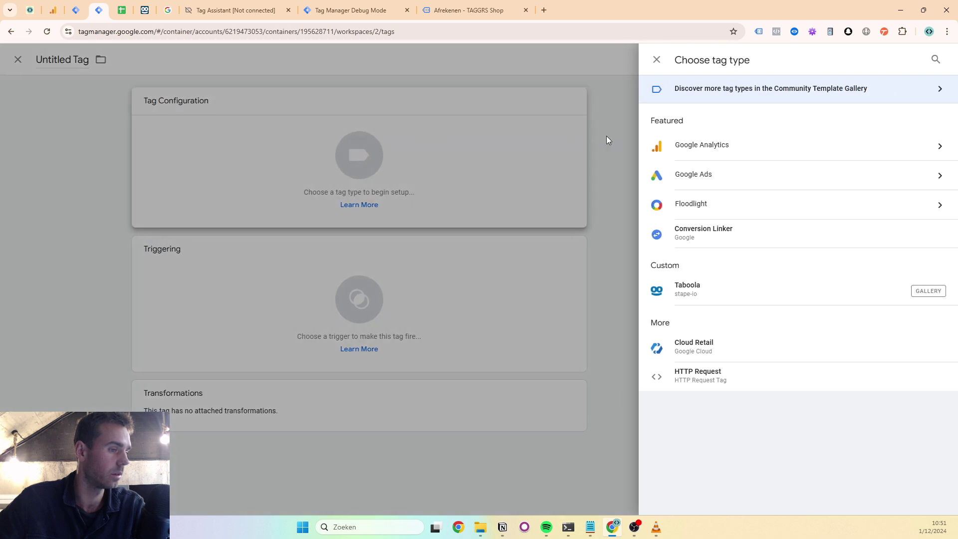
left_click(702, 287)
left_click(296, 66)
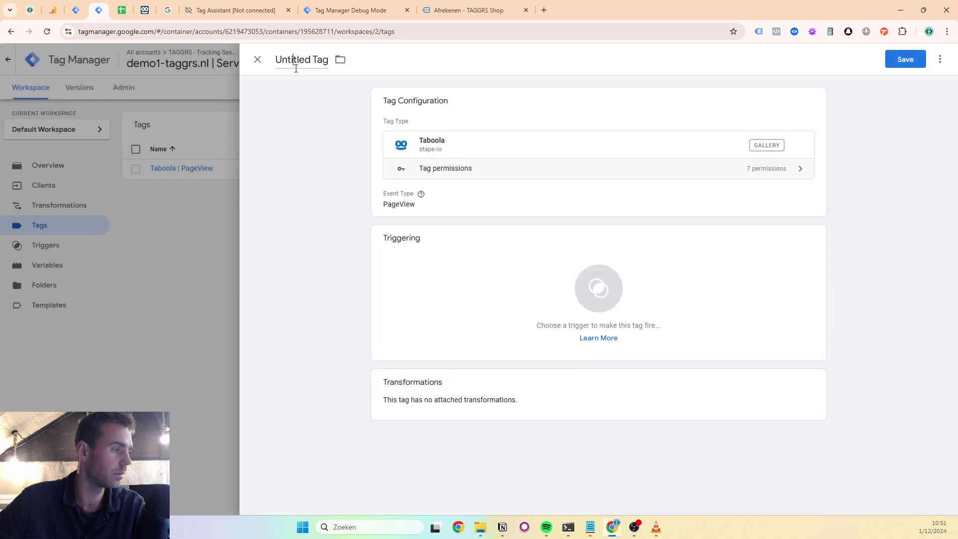
triple_click(302, 65)
type("Pu")
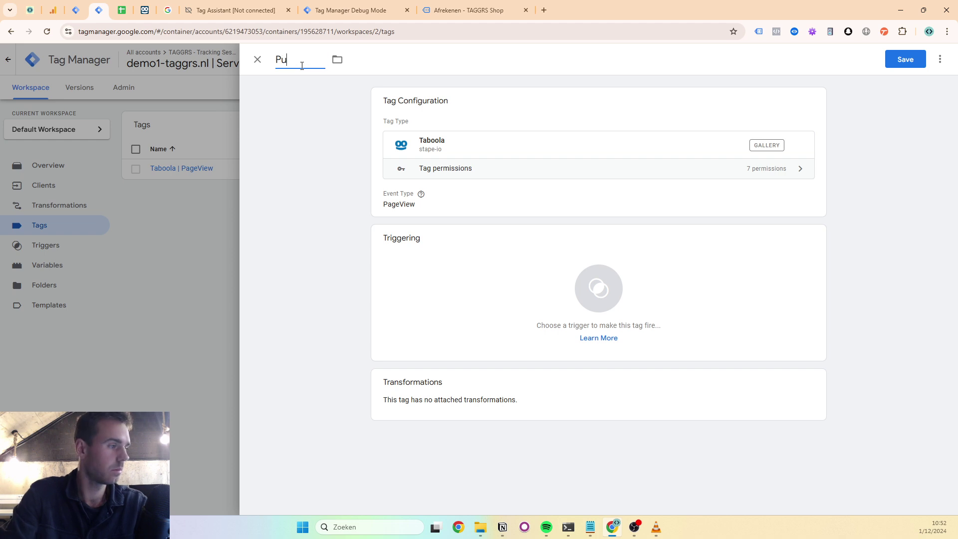
key("BackSpace")
type("Taboo")
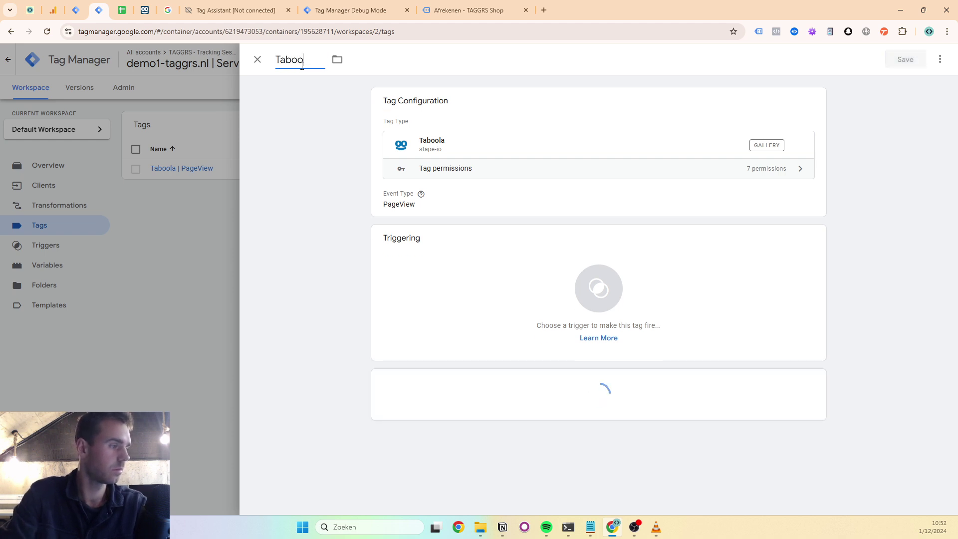
type("la | purchase")
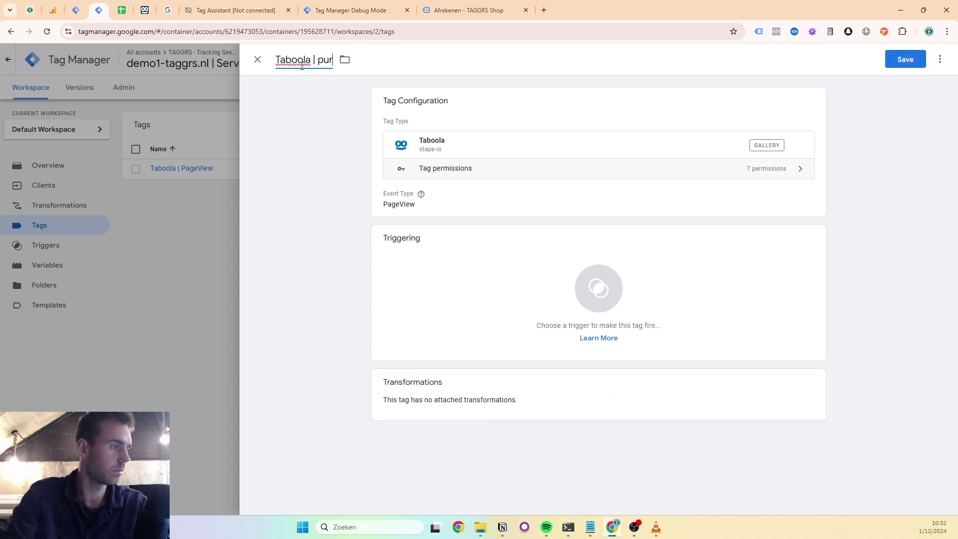
Step: Set the tag's event type to Conversion with event name purchase, then check it in debug mode
left_click(428, 107)
left_click(414, 244)
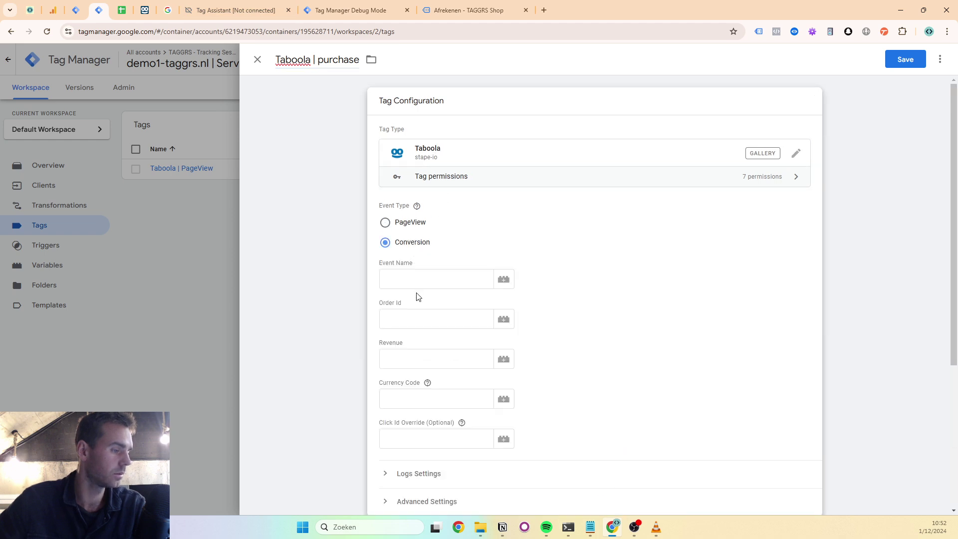
left_click(422, 278)
type("purc")
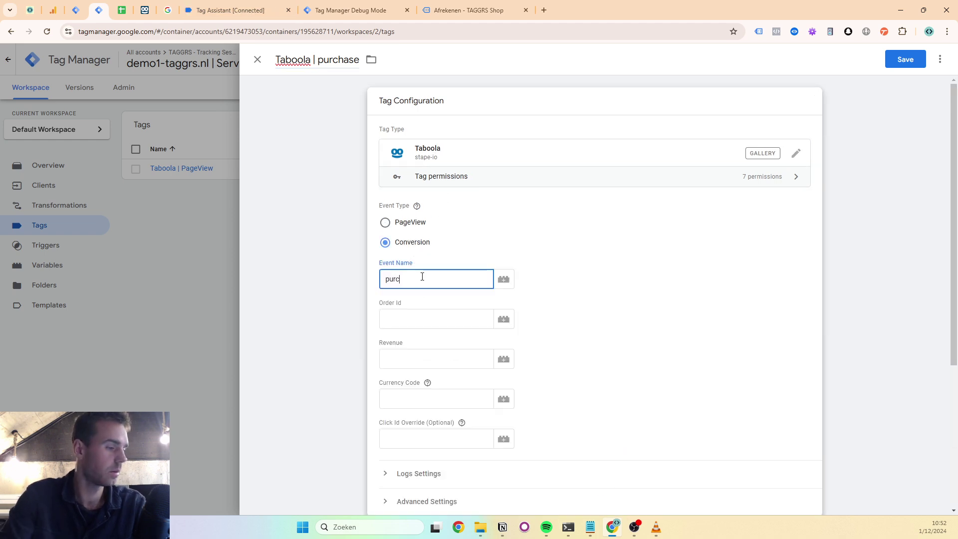
type("hase")
key("Tab")
key("Tab")
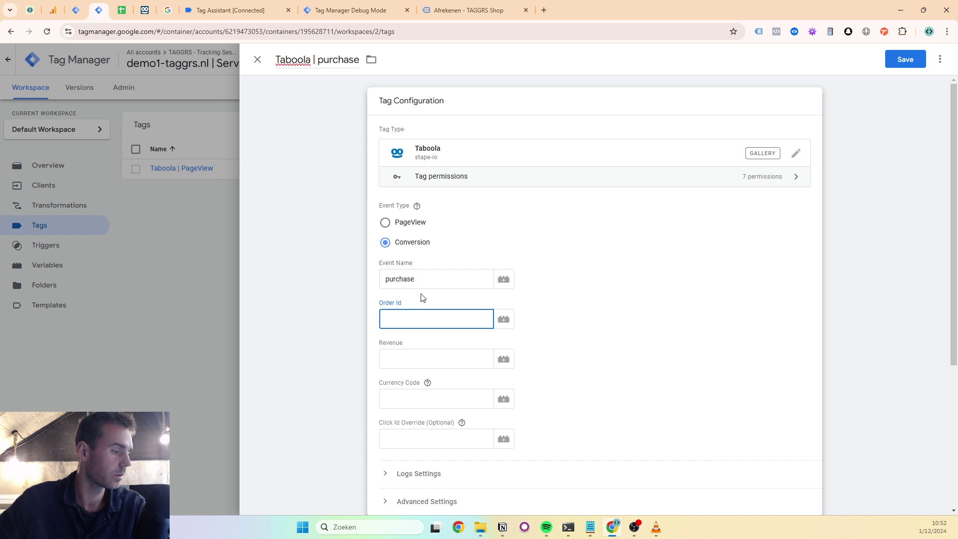
left_click(334, 6)
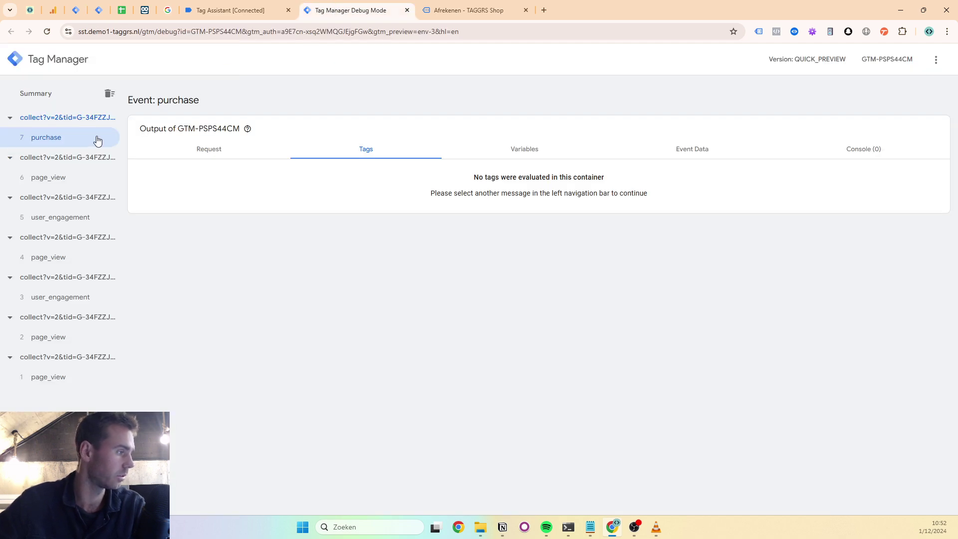
Step: Show the purchase event's Event Data with all rows expanded
left_click(611, 149)
scroll(344, 218, "down", 5)
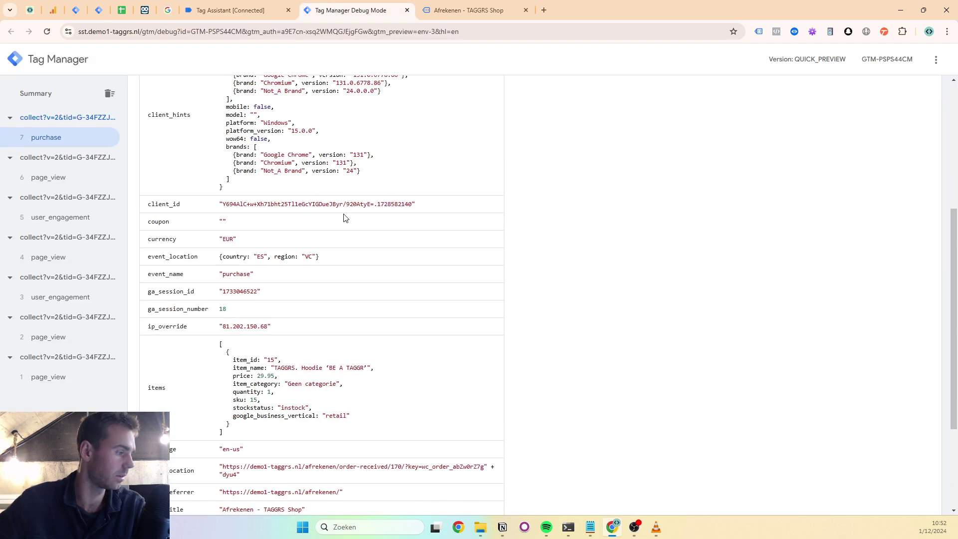
scroll(179, 197, "down", 2)
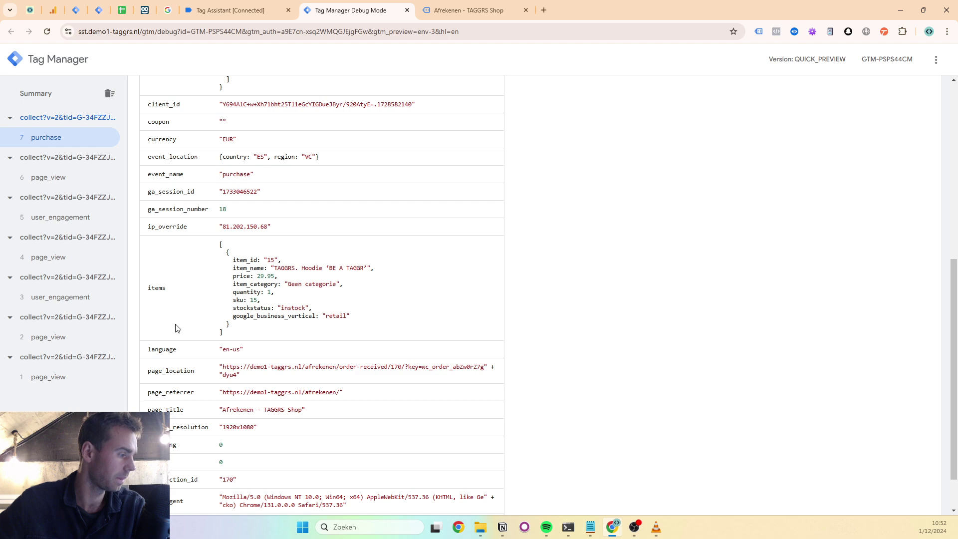
scroll(177, 328, "down", 1)
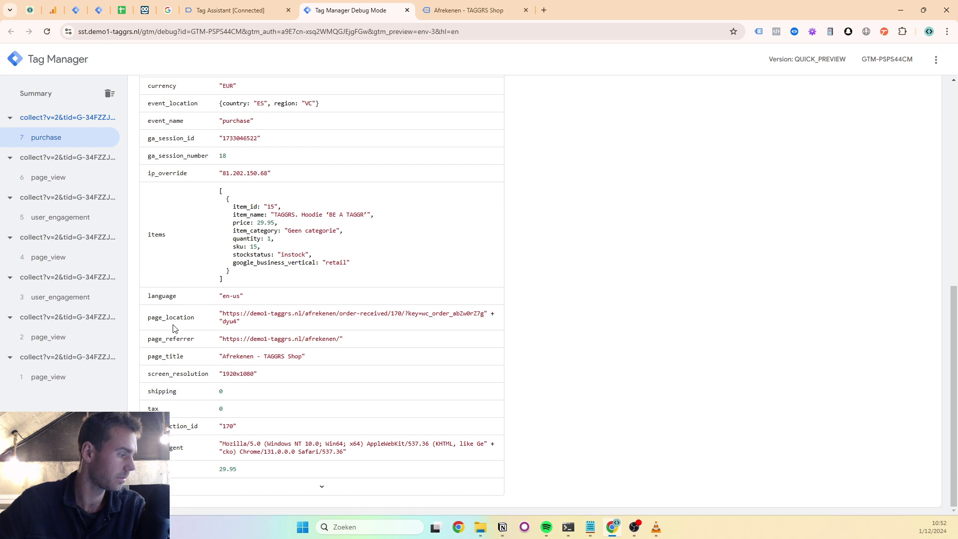
left_click(321, 487)
Step: Copy the transaction_id key from the event data and head back to the tag editor
scroll(320, 450, "down", 5)
scroll(158, 255, "up", 6)
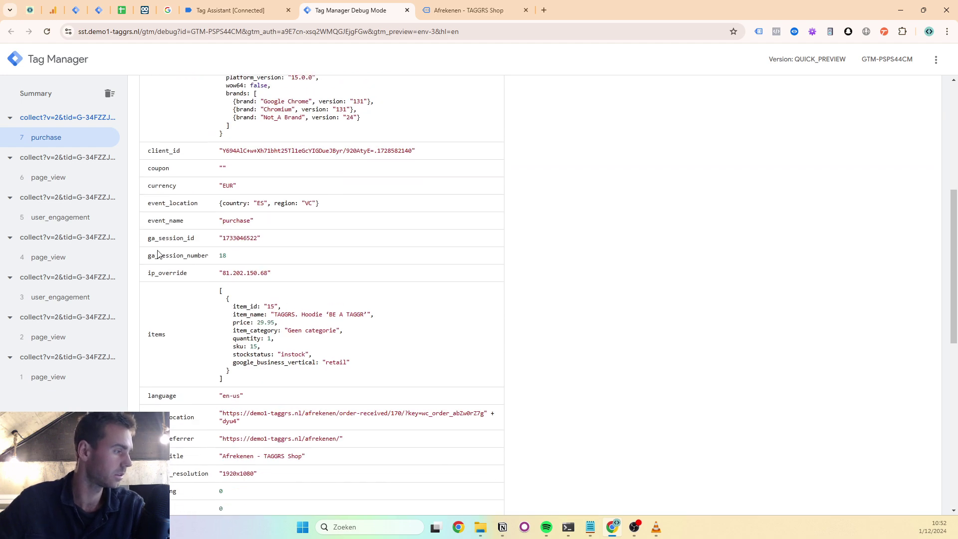
scroll(165, 220, "up", 4)
scroll(167, 214, "down", 4)
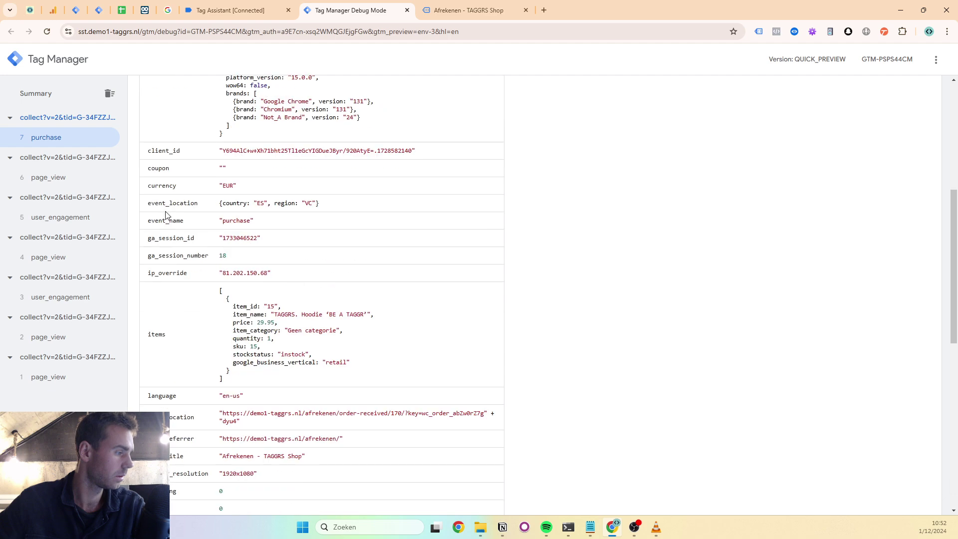
scroll(167, 220, "down", 5)
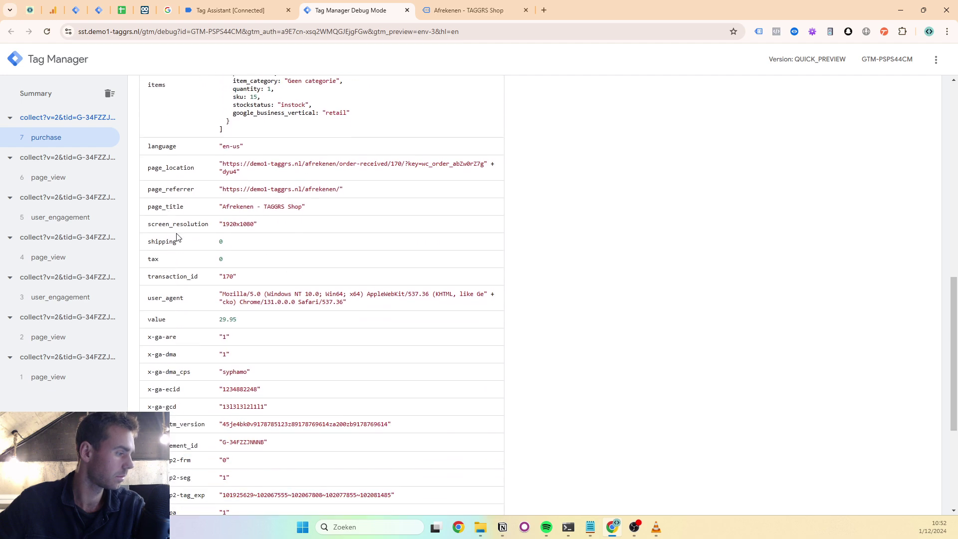
scroll(176, 237, "down", 1)
double_click(178, 227)
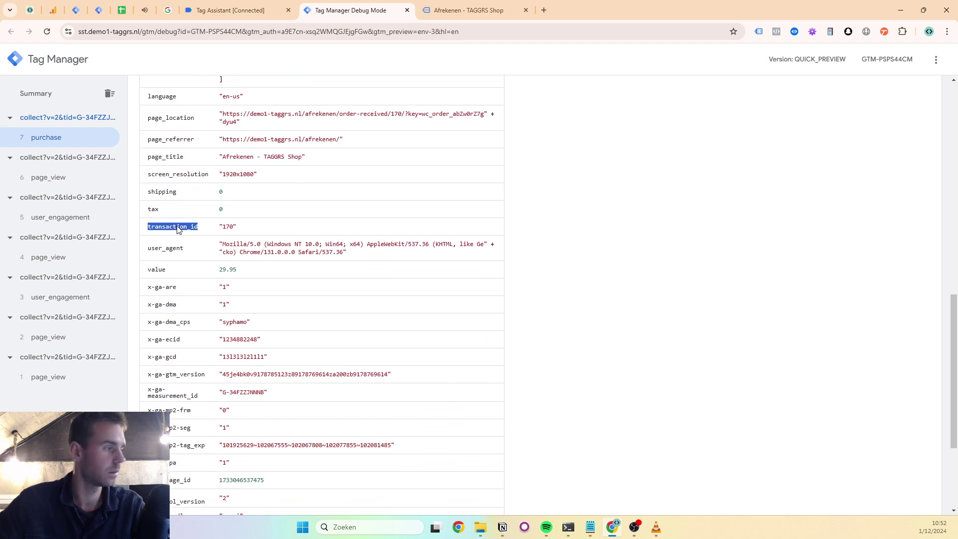
left_click(146, 6)
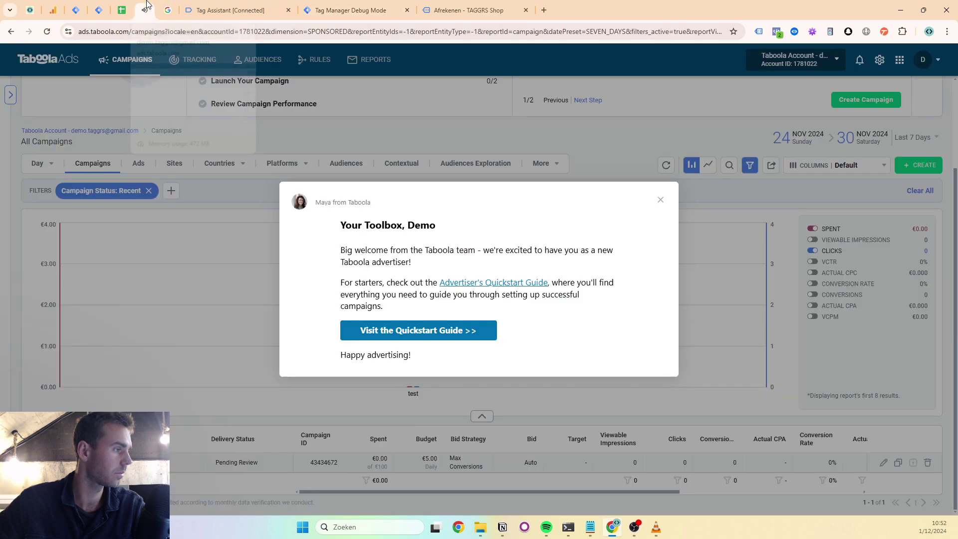
left_click(168, 9)
Step: Start a new Event Data variable for the tag's Order Id field
left_click(103, 6)
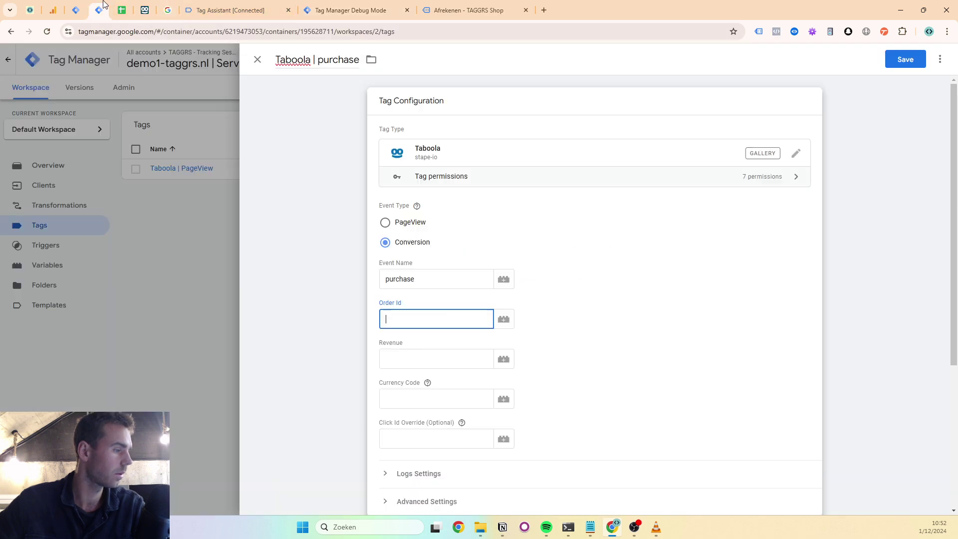
left_click(504, 320)
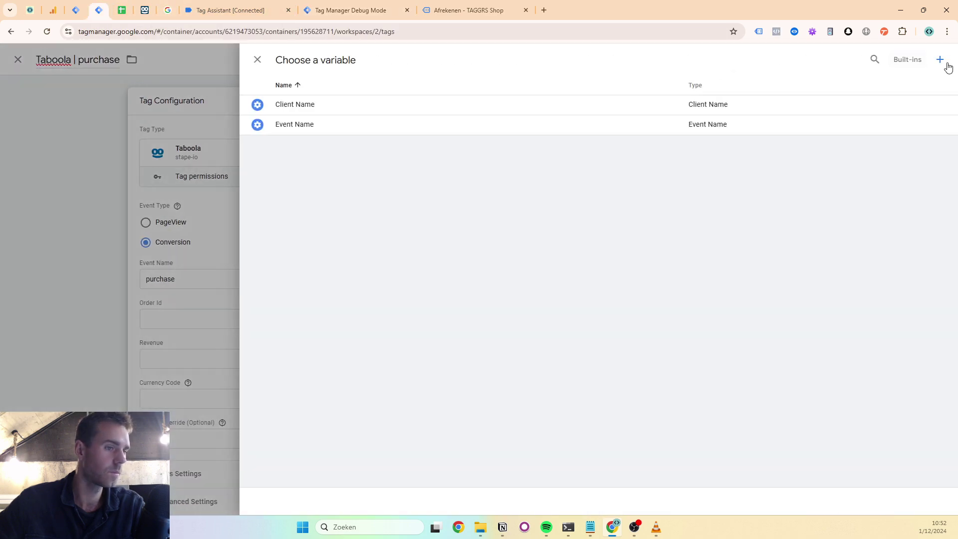
left_click(941, 60)
left_click(573, 119)
left_click(938, 61)
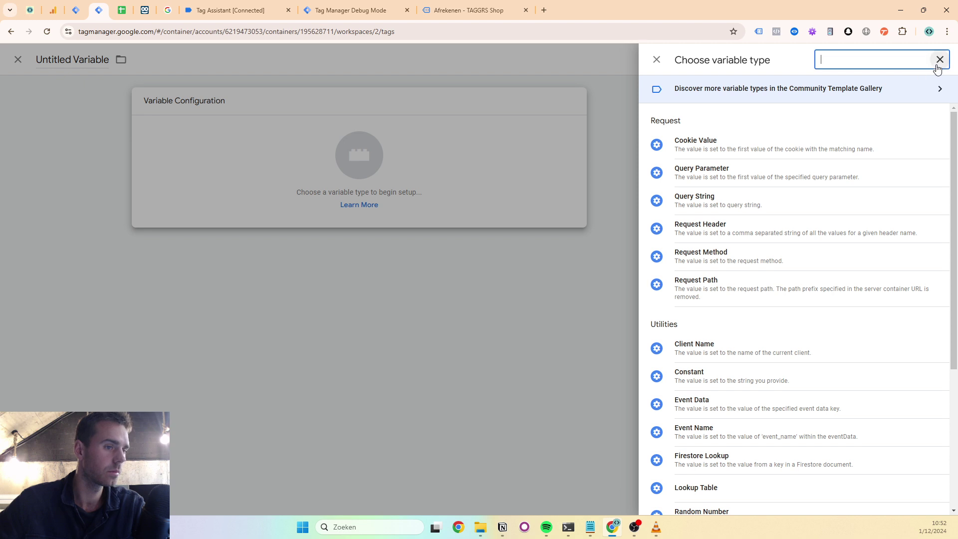
type("eve")
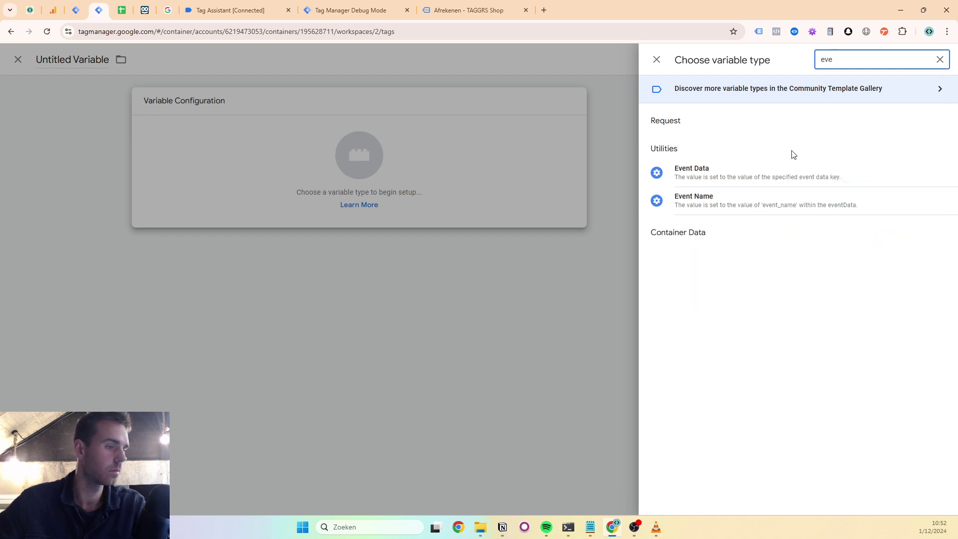
left_click(794, 171)
Step: Set key path transaction_id, name the variable 'ed - transaction_id', and save it
left_click(419, 201)
type("transaction_id")
left_click(352, 104)
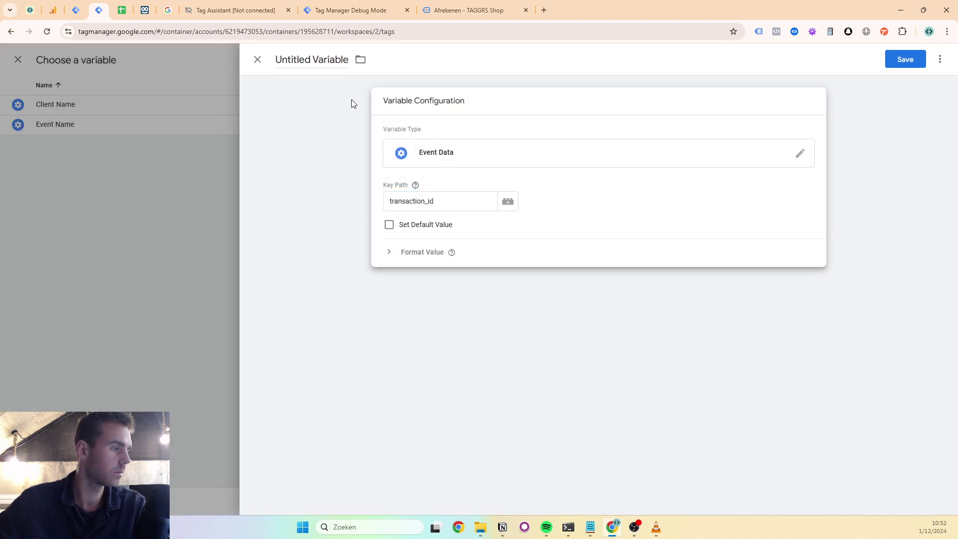
left_click(334, 61)
type("ed -")
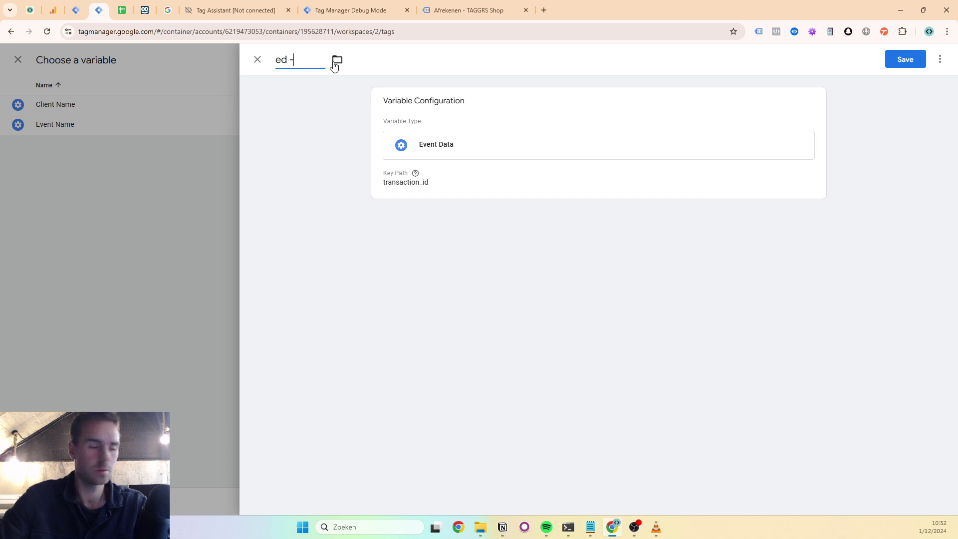
type("transaction_id")
left_click(894, 59)
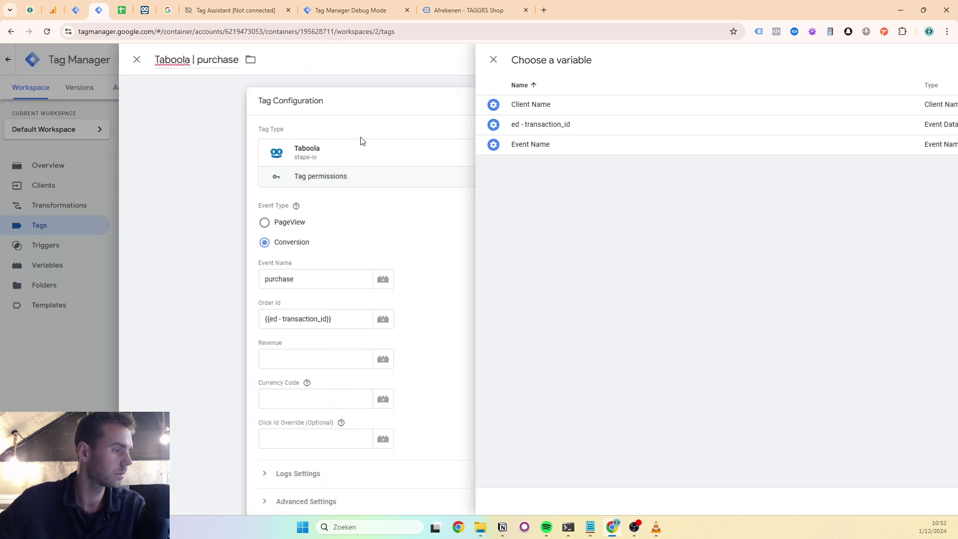
scroll(400, 298, "down", 1)
scroll(409, 292, "down", 2)
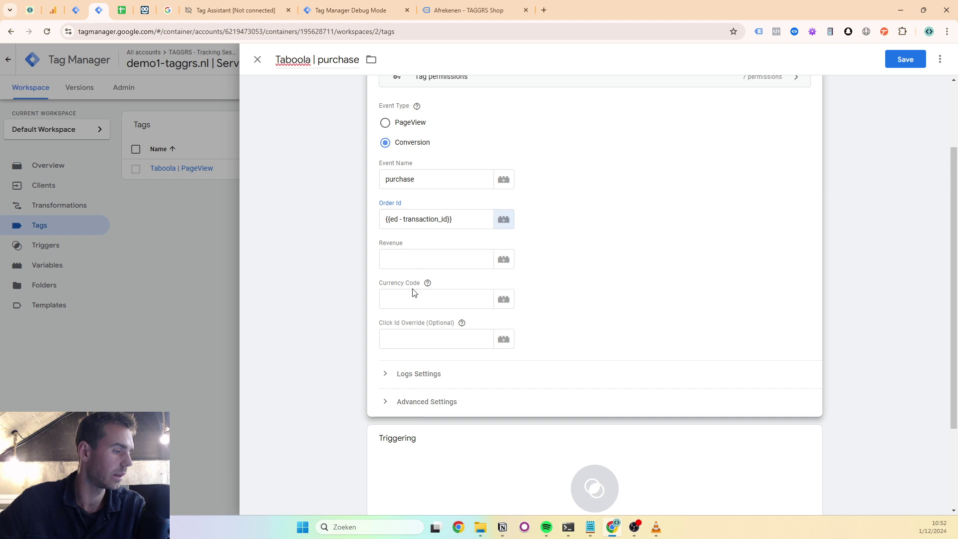
left_click(356, 10)
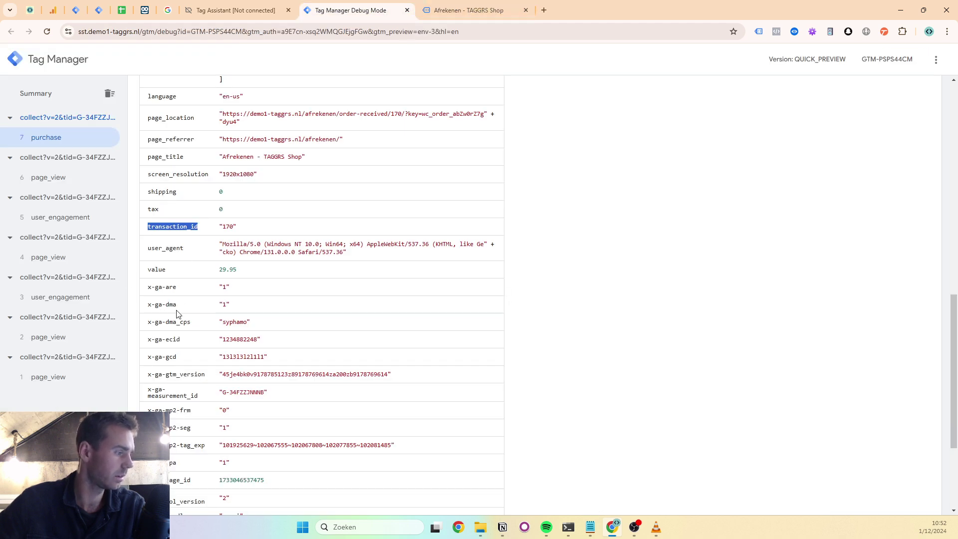
Step: Copy the value key from the purchase event data, then open the Revenue field's variable list
double_click(149, 270)
scroll(151, 285, "down", 3)
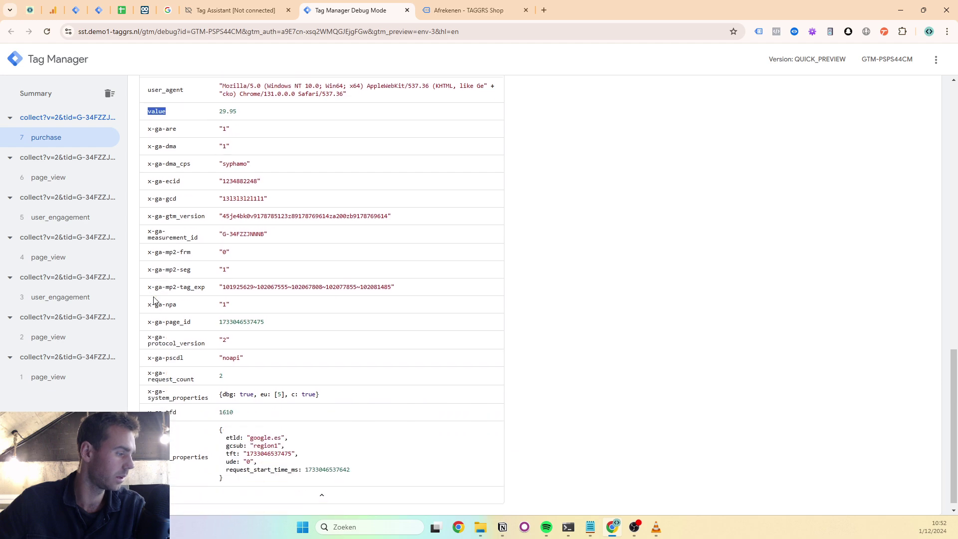
scroll(152, 294, "up", 4)
scroll(162, 292, "up", 1)
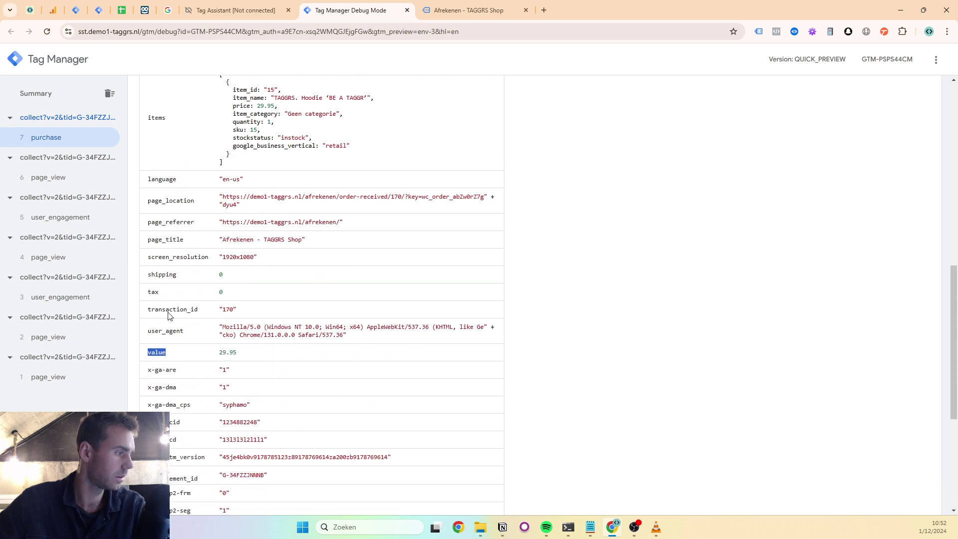
scroll(168, 315, "up", 3)
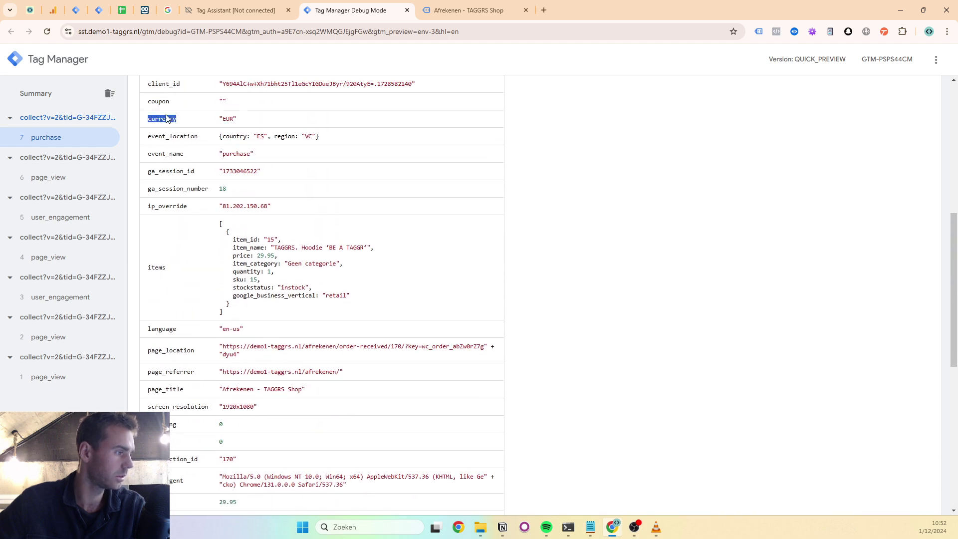
left_click(250, 10)
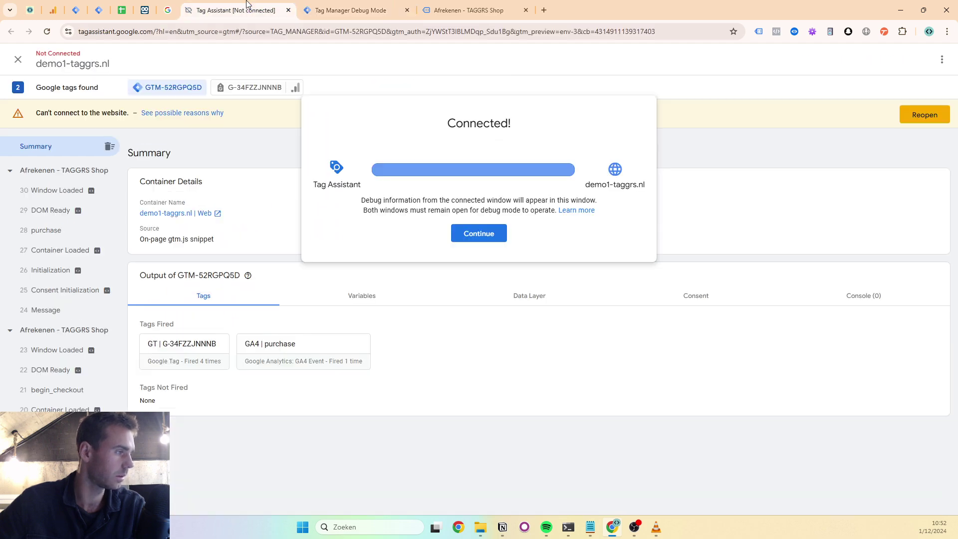
left_click(98, 10)
left_click(503, 260)
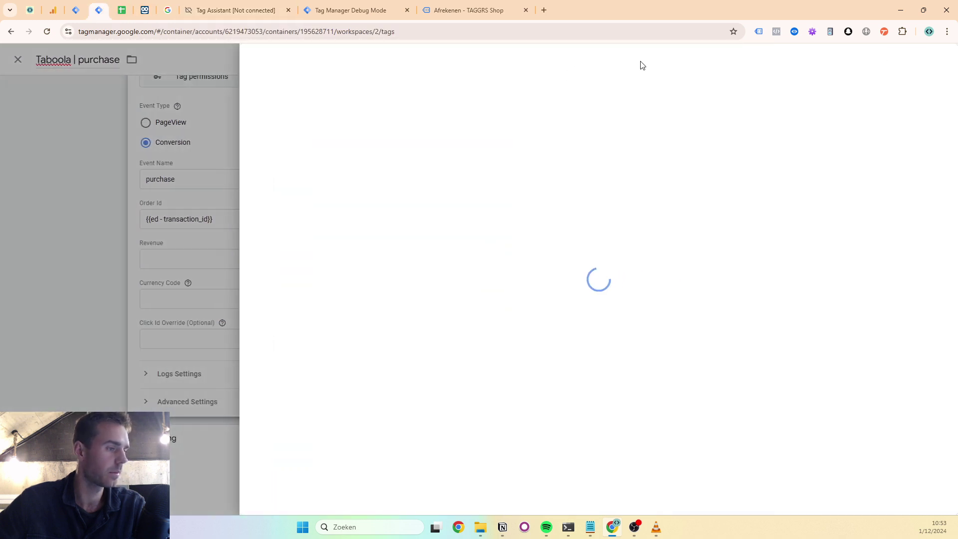
Step: Create a new variable named 'ed - value' for Revenue
left_click(940, 60)
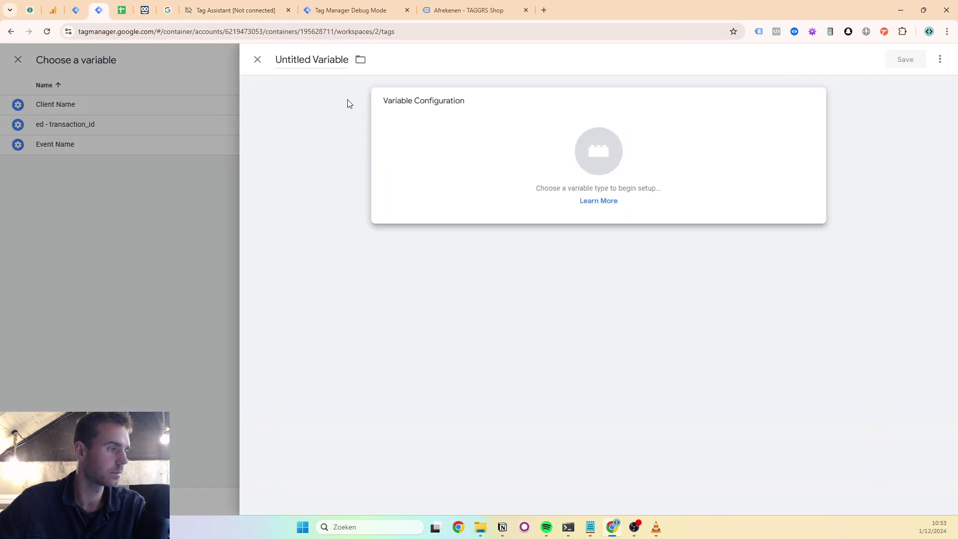
left_click(298, 62)
type("ed ")
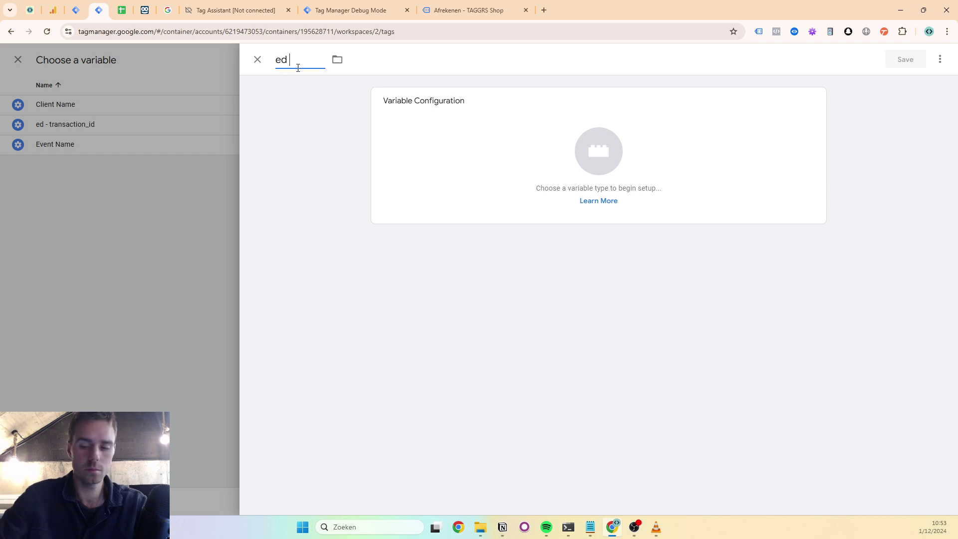
type("- valu")
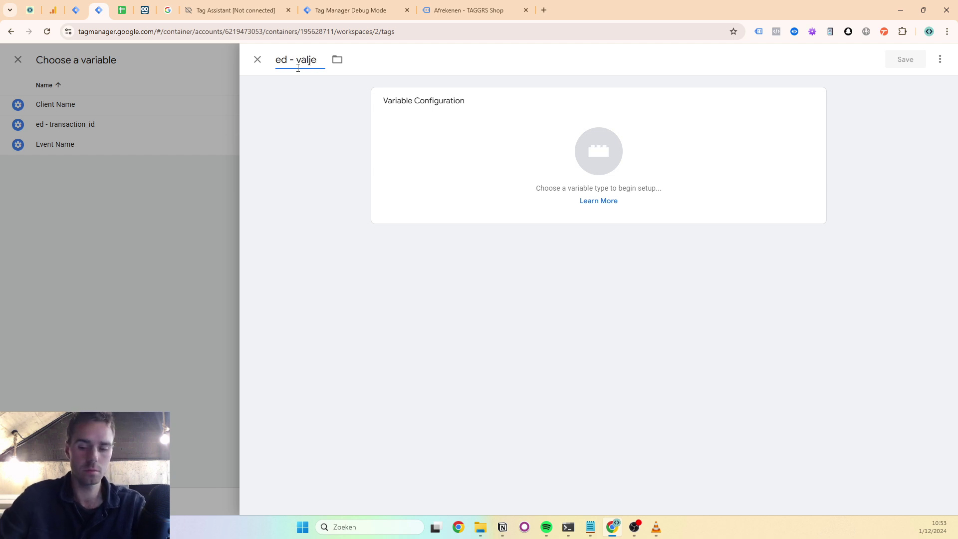
key("BackSpace")
type("ue")
Step: Make 'ed - value' an Event Data variable with key path value and save it
left_click(483, 94)
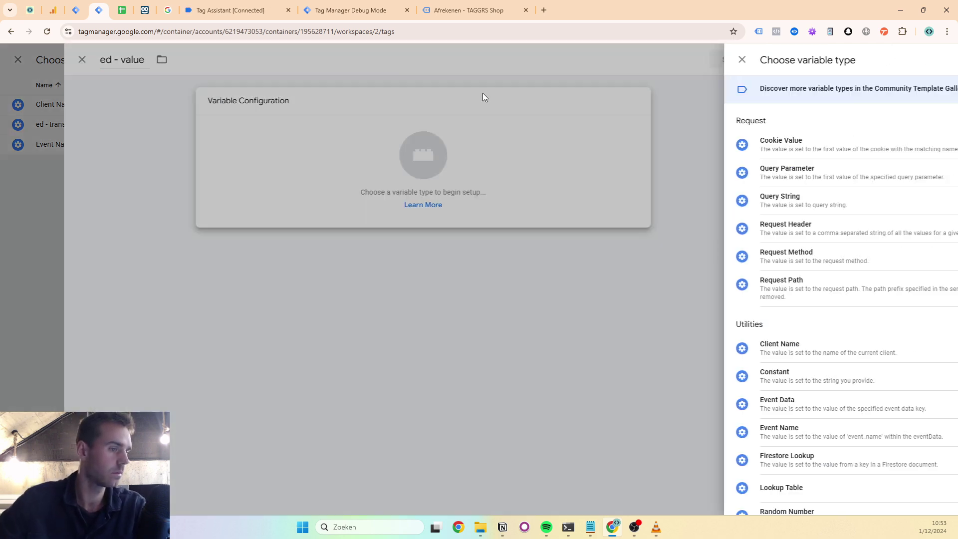
left_click(940, 59)
type("eve")
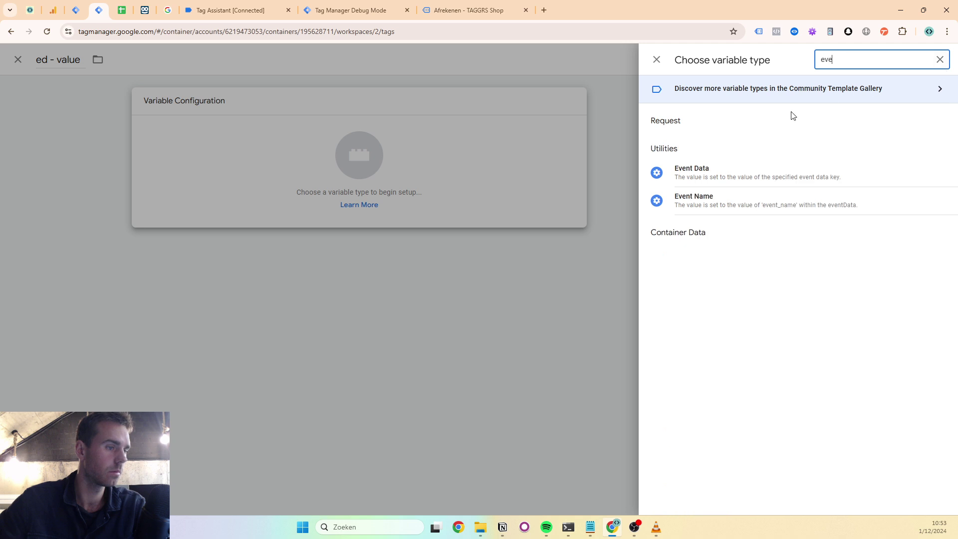
left_click(708, 175)
left_click(436, 204)
type("va")
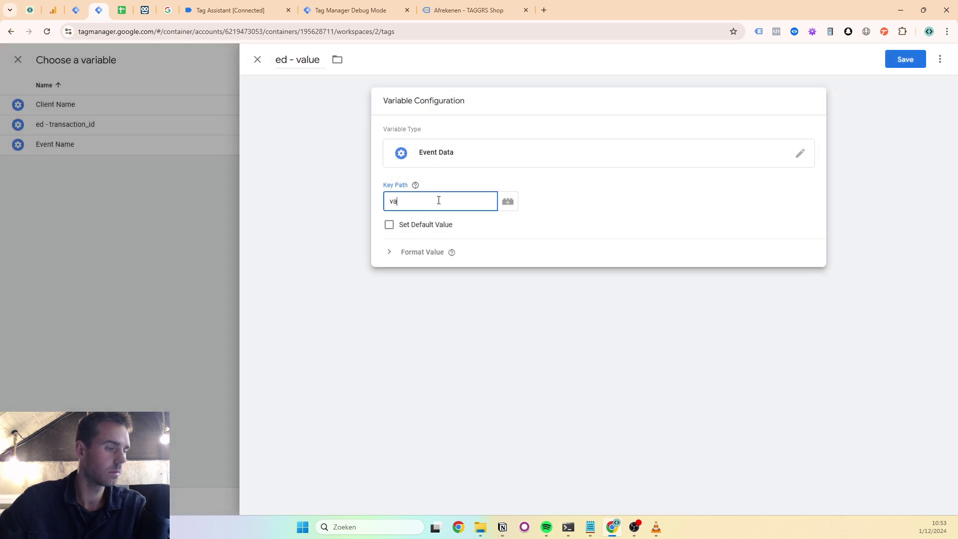
type("lue")
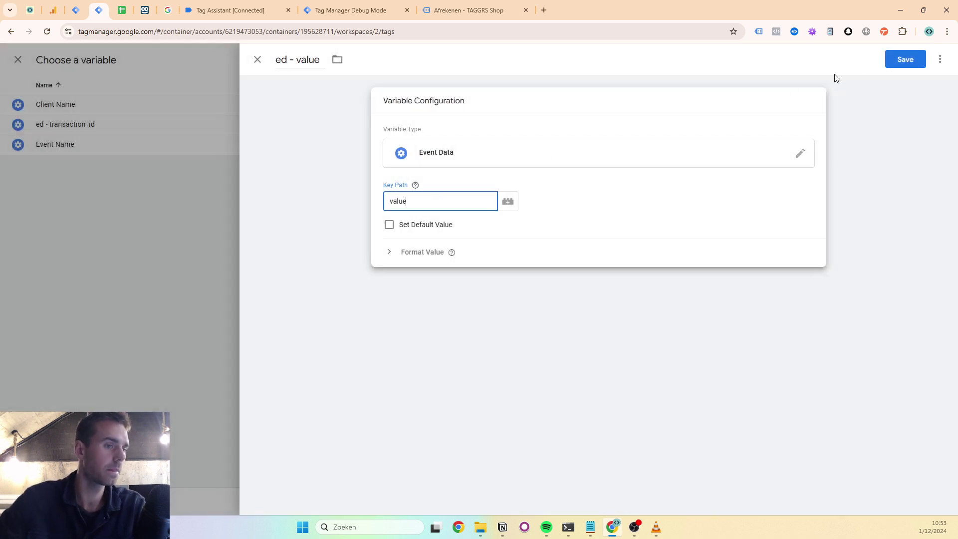
left_click(894, 62)
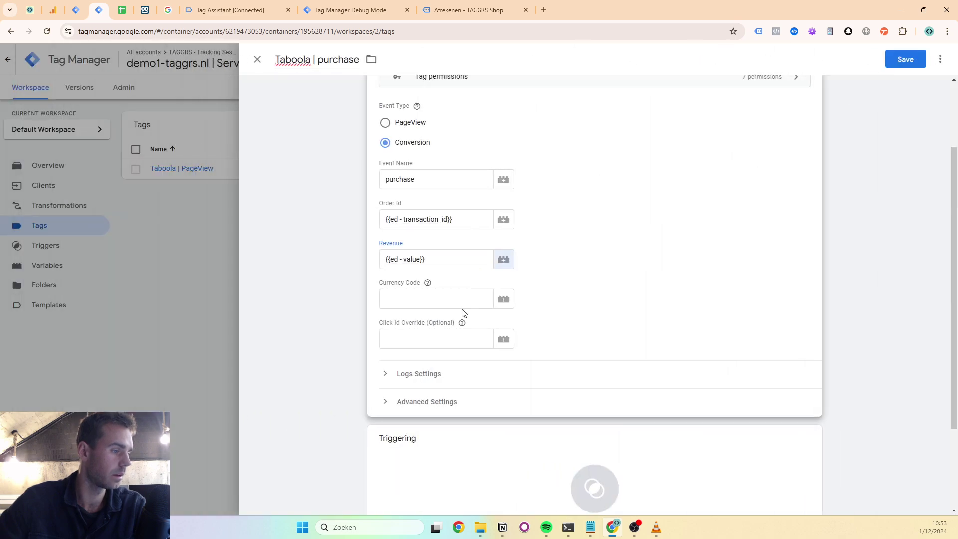
left_click(448, 302)
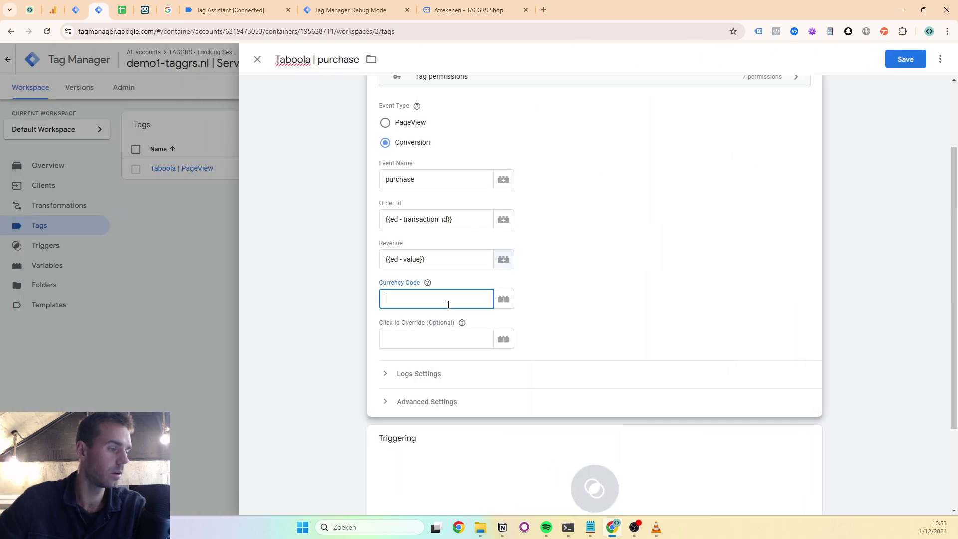
Step: Create a new Event Data variable for Currency Code with key path currency
left_click(503, 299)
left_click(941, 60)
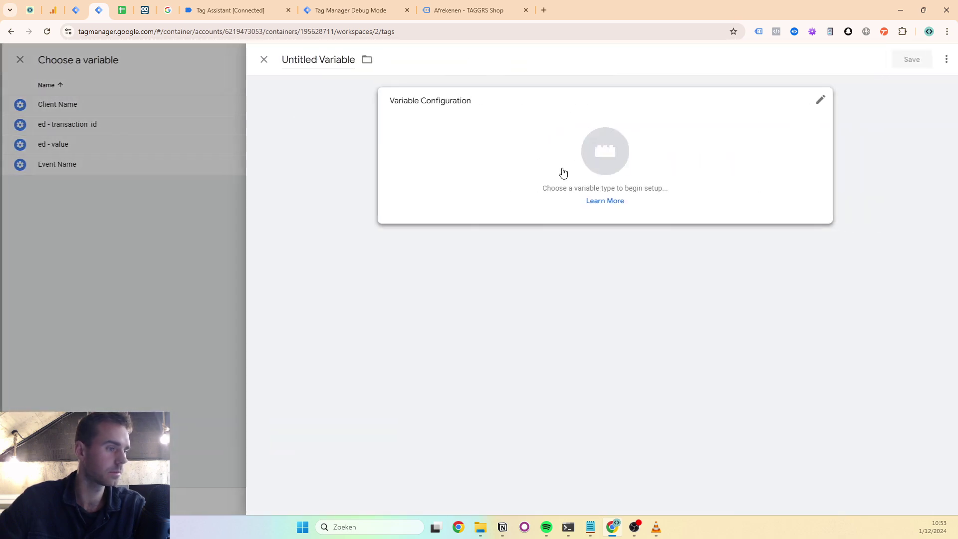
left_click(447, 148)
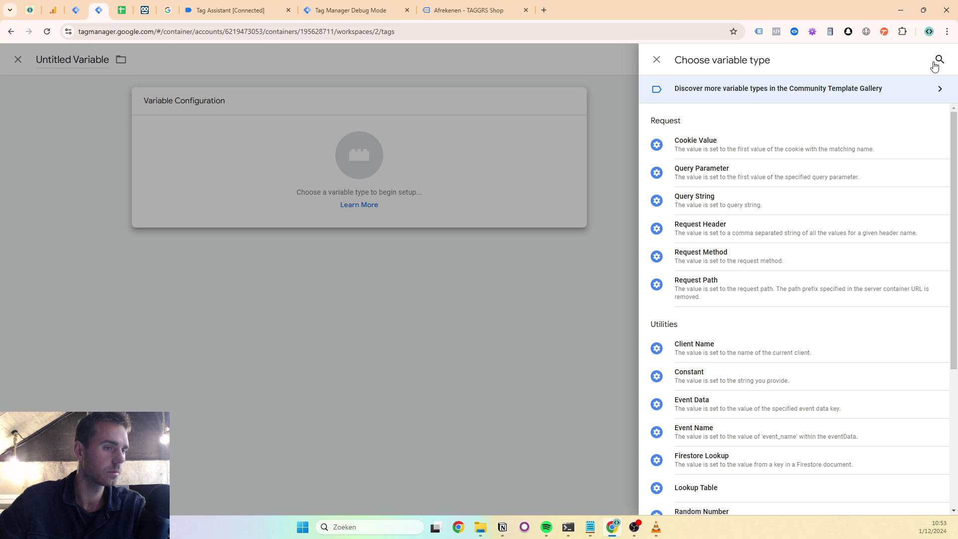
left_click(940, 60)
type("eve")
left_click(709, 173)
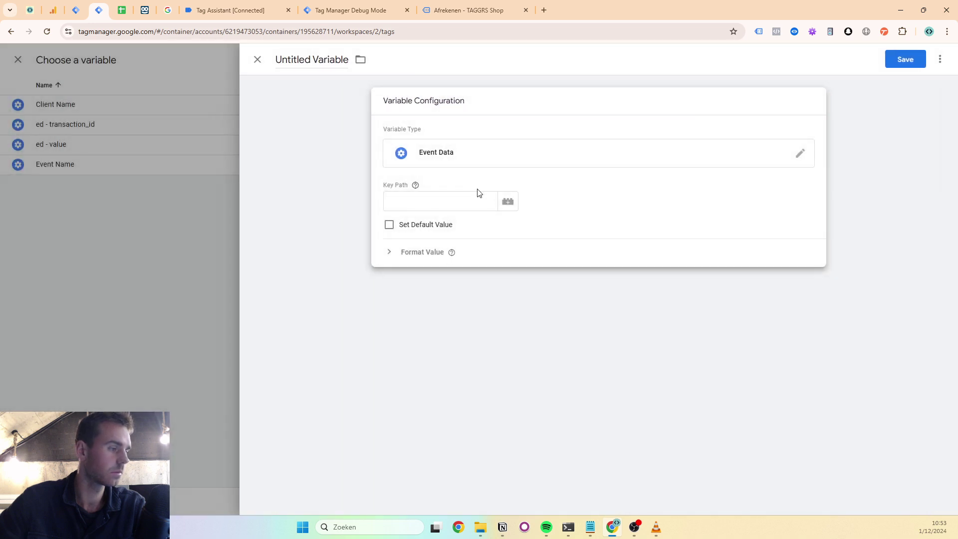
left_click(477, 194)
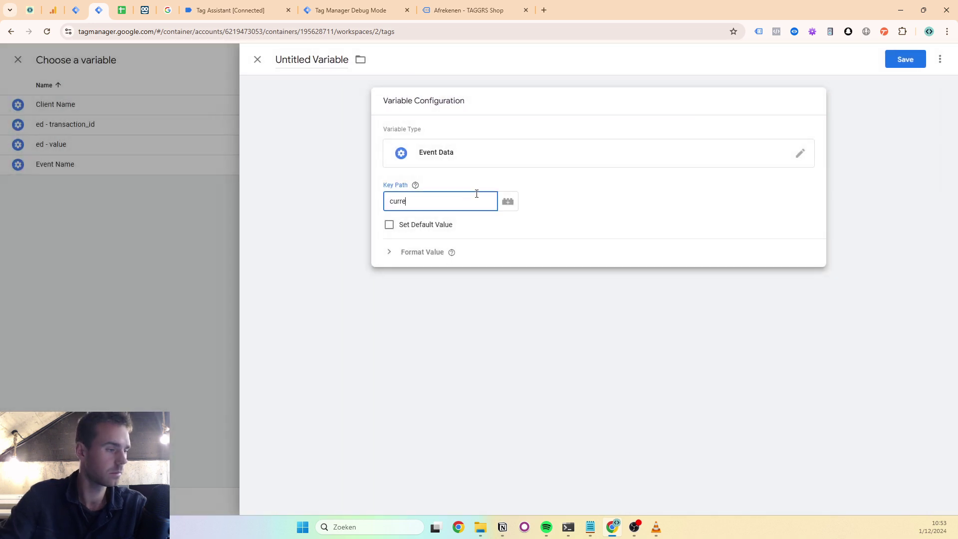
type("currency")
Step: Name the currency variable 'ed - currency'
key("ctrl+a")
key("ctrl+c")
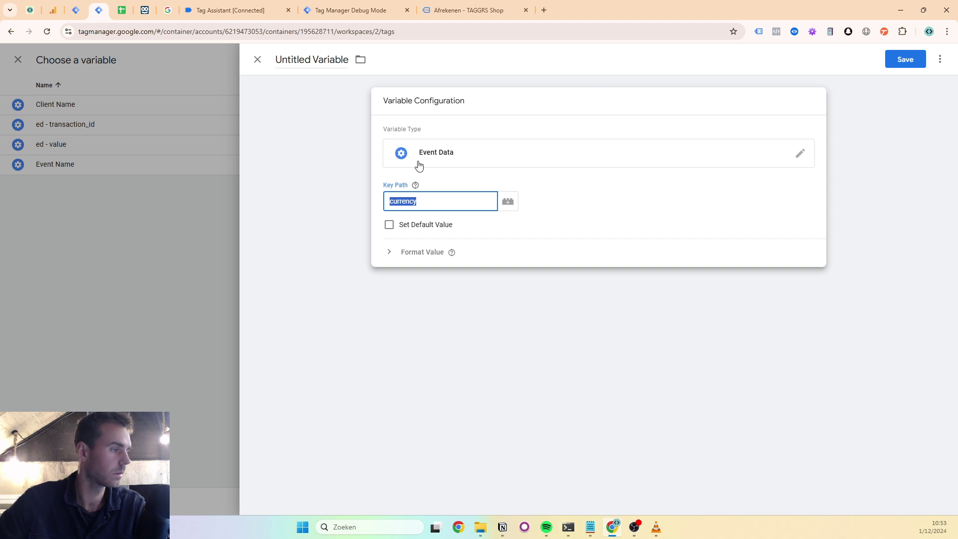
double_click(337, 60)
type("e")
left_click(337, 61)
left_click(310, 64)
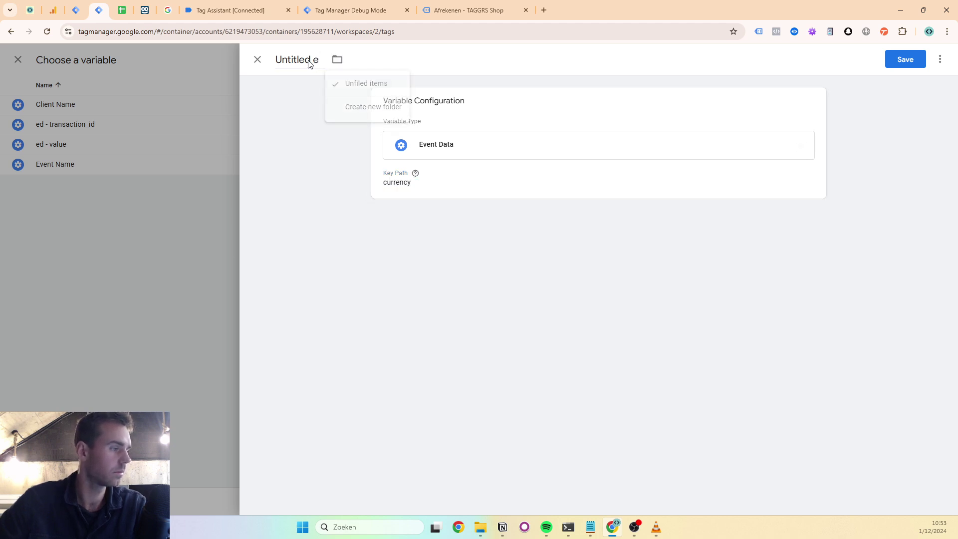
key("ctrl+a")
type("ed")
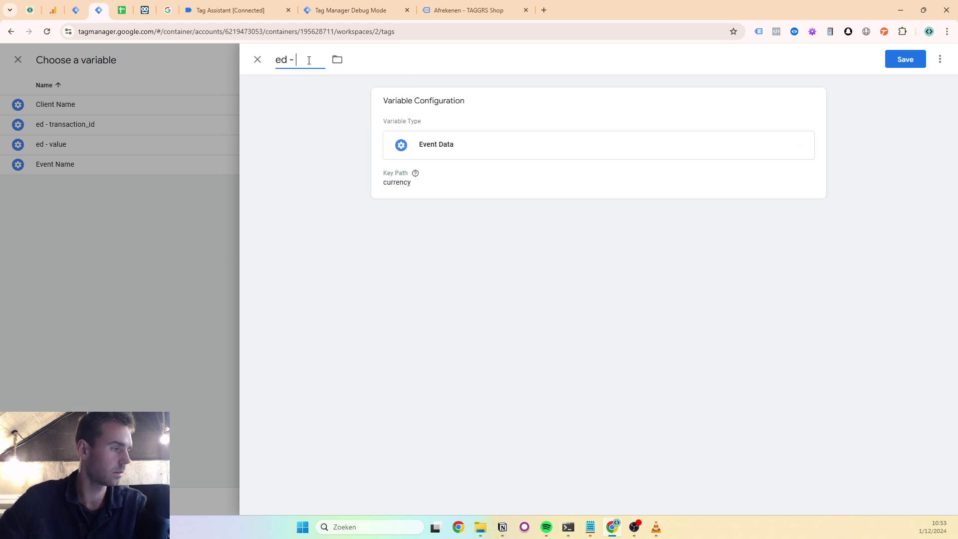
type(" -")
key("ctrl+v")
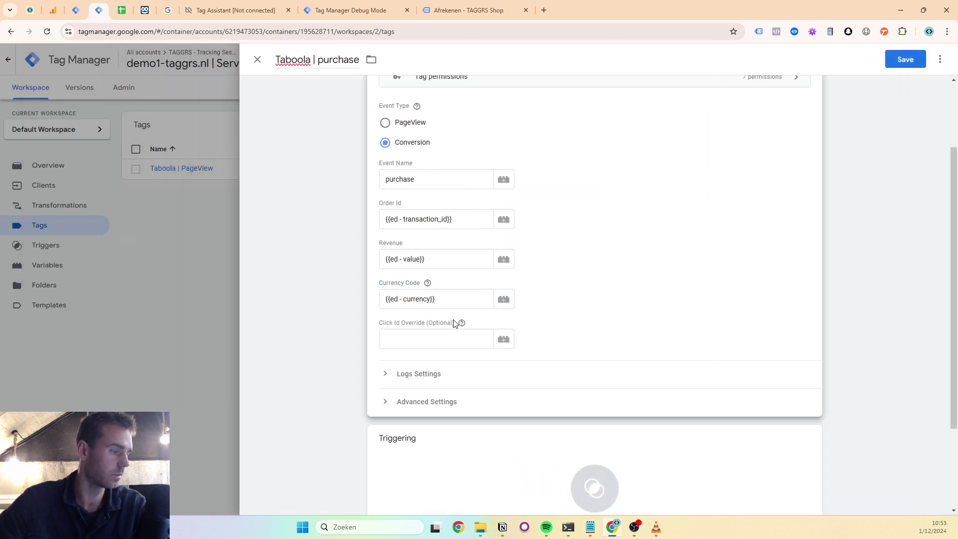
scroll(454, 323, "down", 3)
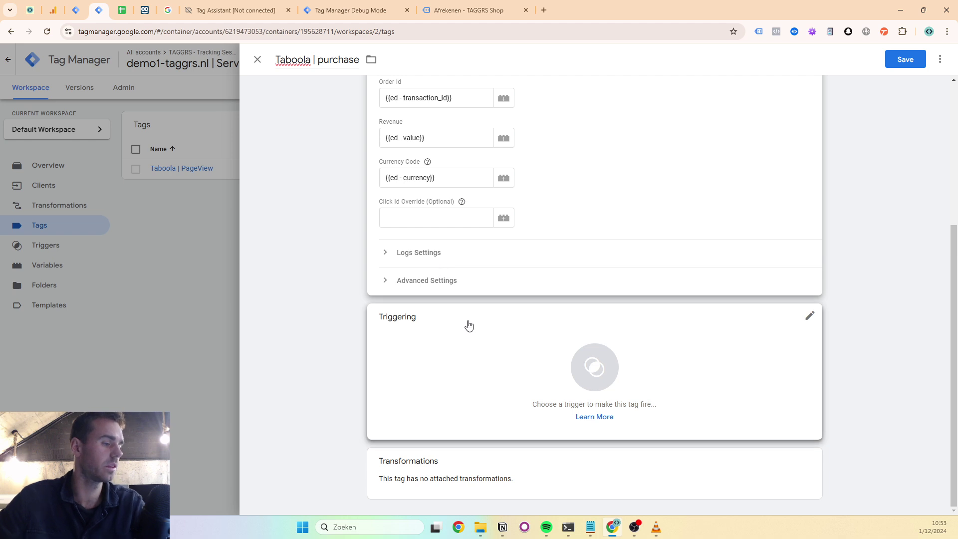
Step: Create a new Custom Event trigger for the tag with event name purchase
left_click(468, 325)
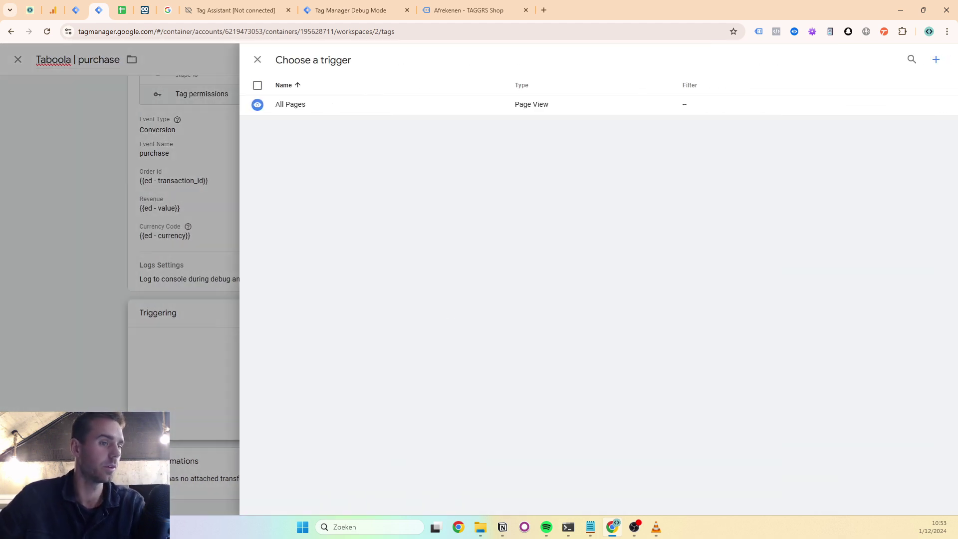
left_click(936, 60)
left_click(649, 133)
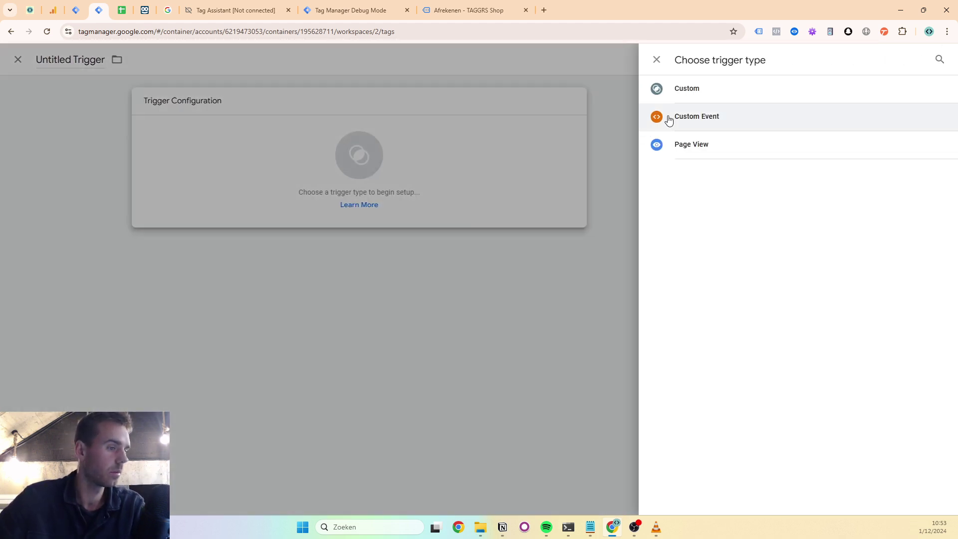
left_click(668, 120)
left_click(452, 199)
left_click(452, 223)
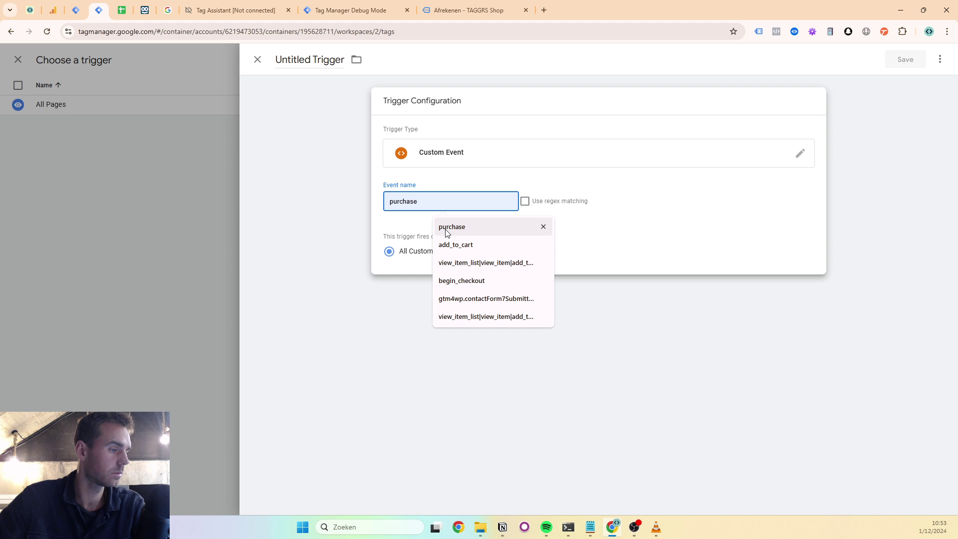
Step: Name the trigger 'purchase', save it, and save the Taboola | purchase tag
double_click(437, 204)
key("ctrl+c")
left_click(306, 54)
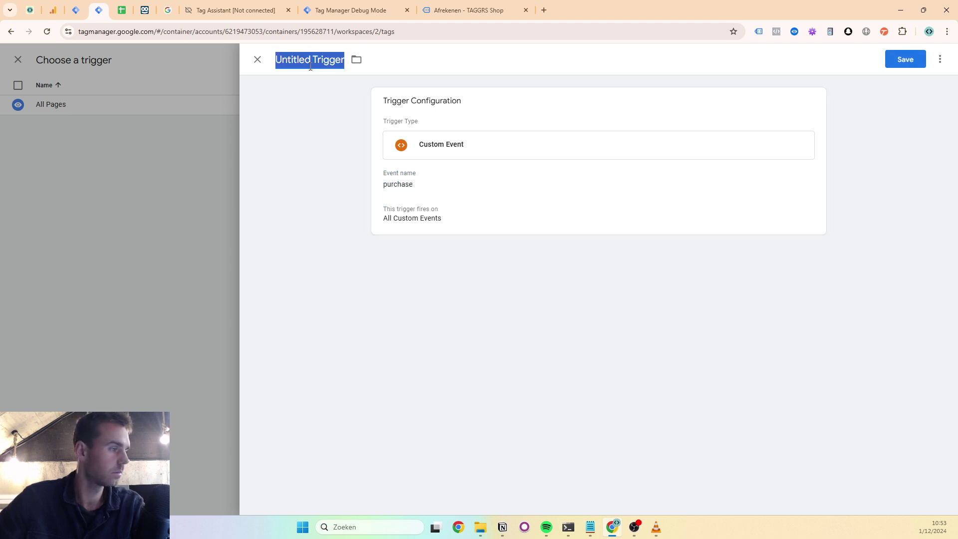
type("v")
key("ctrl+v")
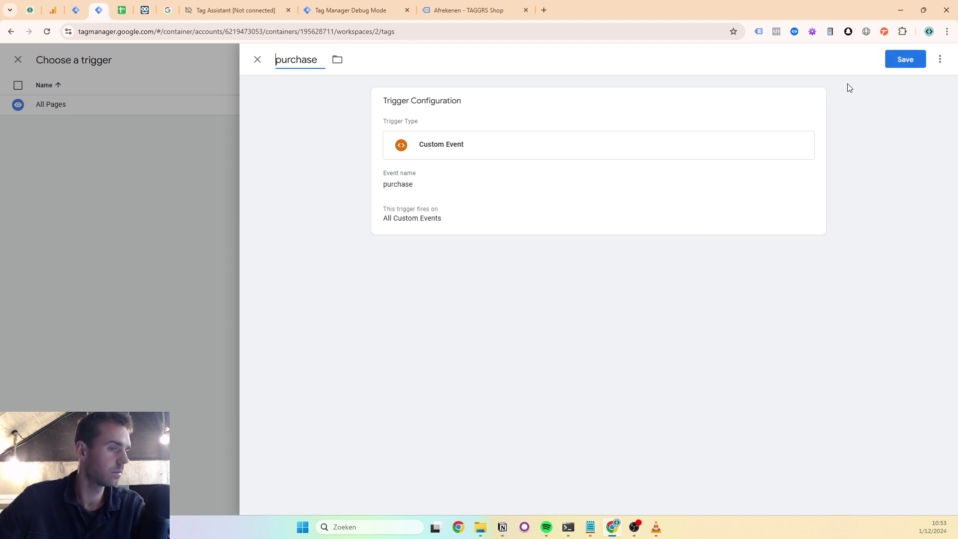
left_click(898, 68)
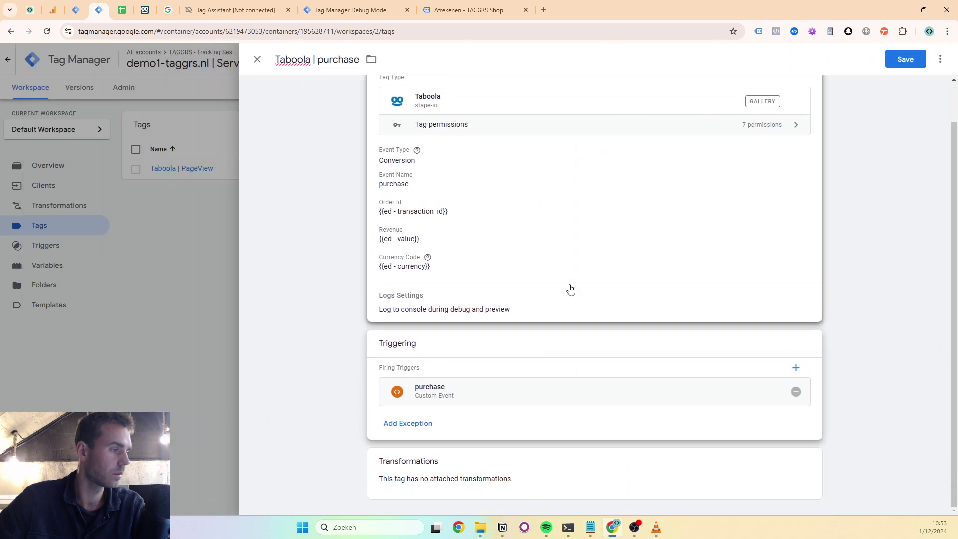
left_click(899, 65)
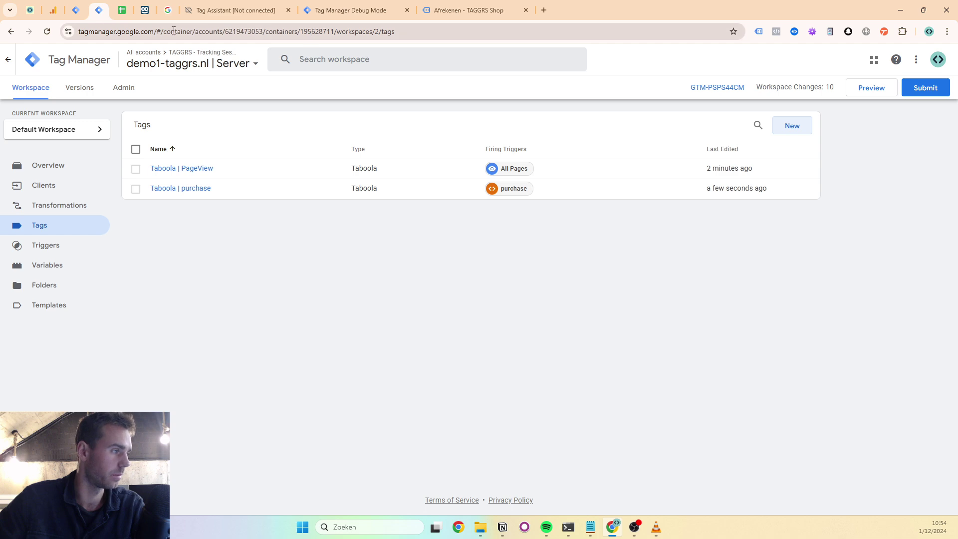
Step: In Taboola Ads, dismiss the welcome message and start Server to Server account tracking setup
left_click(146, 15)
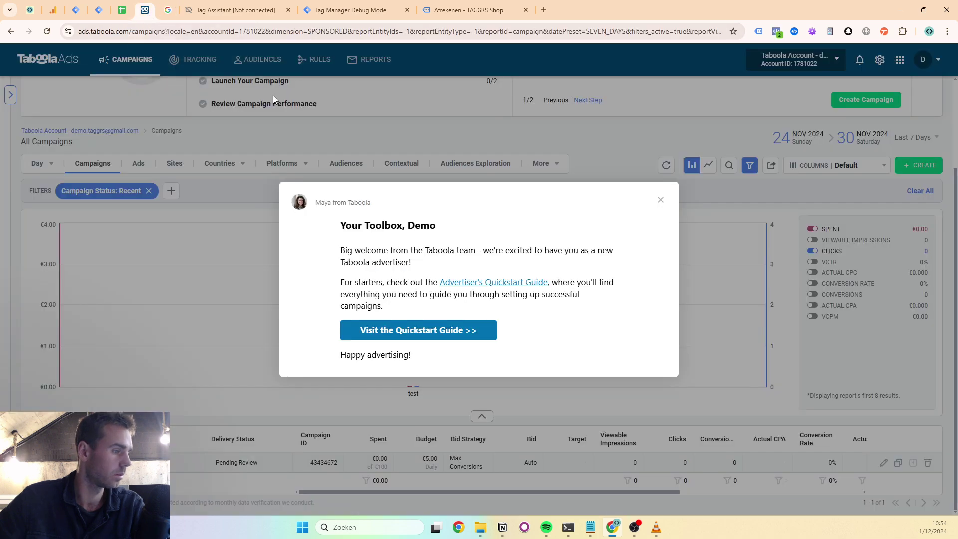
left_click(661, 200)
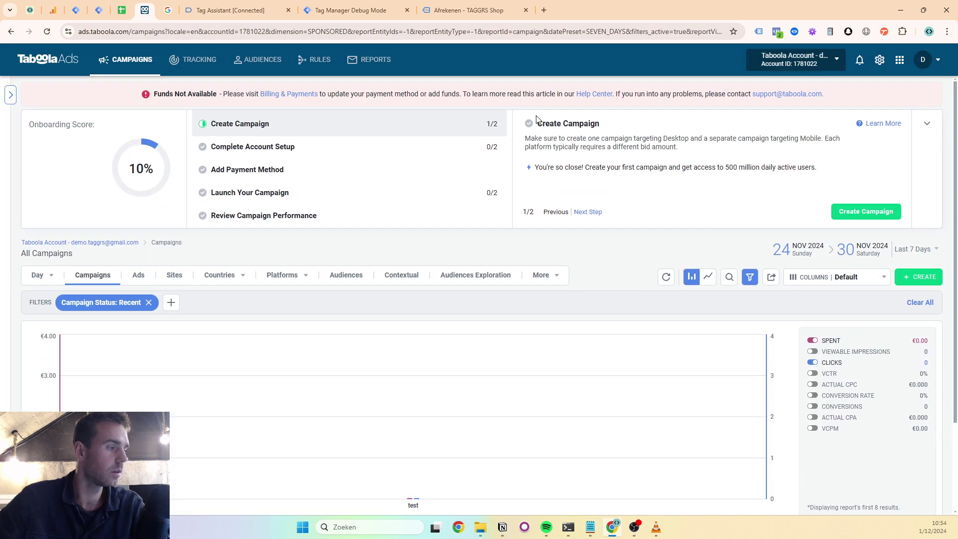
left_click(206, 58)
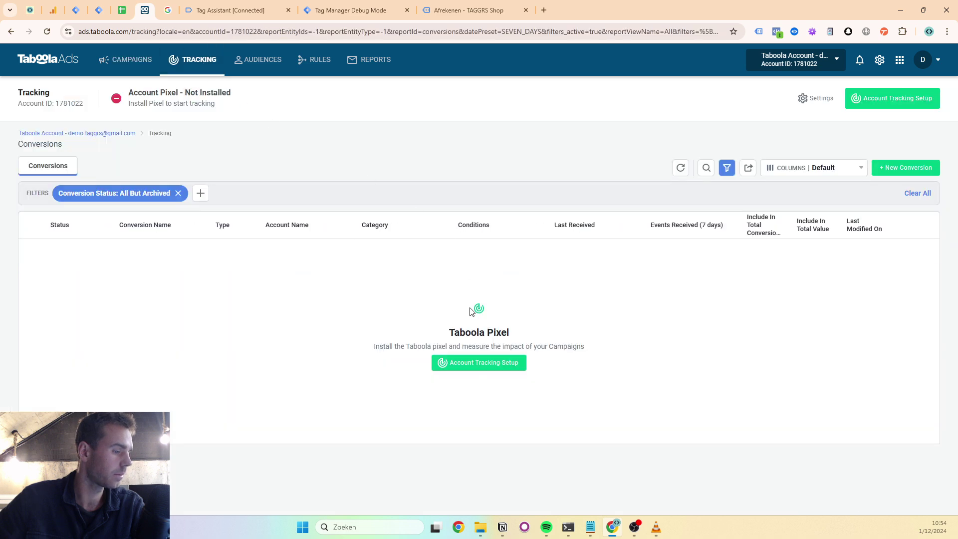
left_click(887, 111)
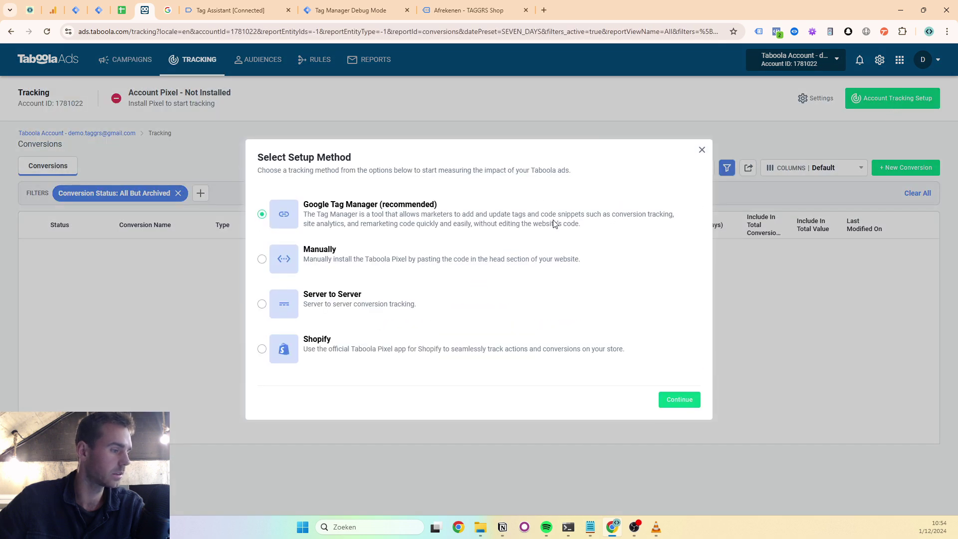
left_click(679, 401)
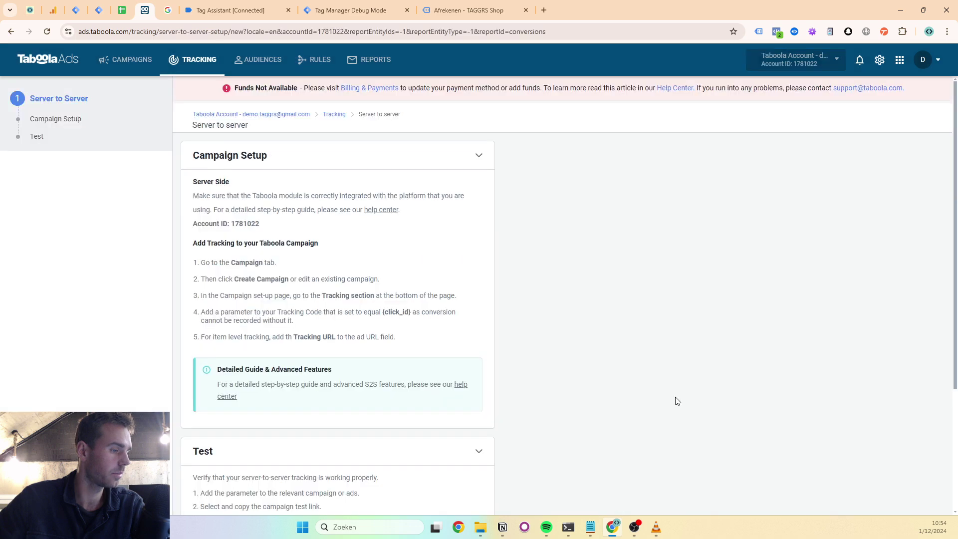
Step: Choose campaign 'test', copy its test link, and close the Tag Assistant and debug tabs
scroll(379, 255, "down", 4)
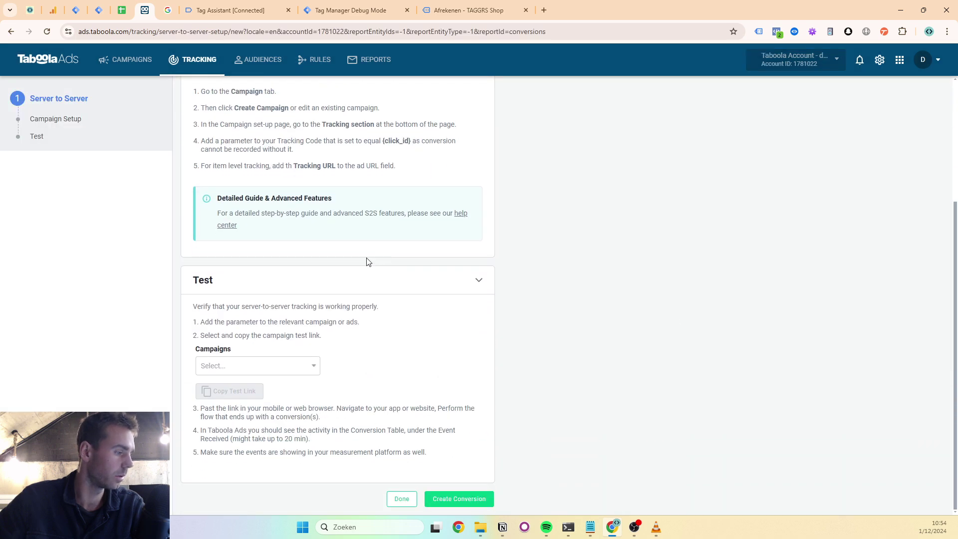
left_click(261, 364)
left_click(248, 388)
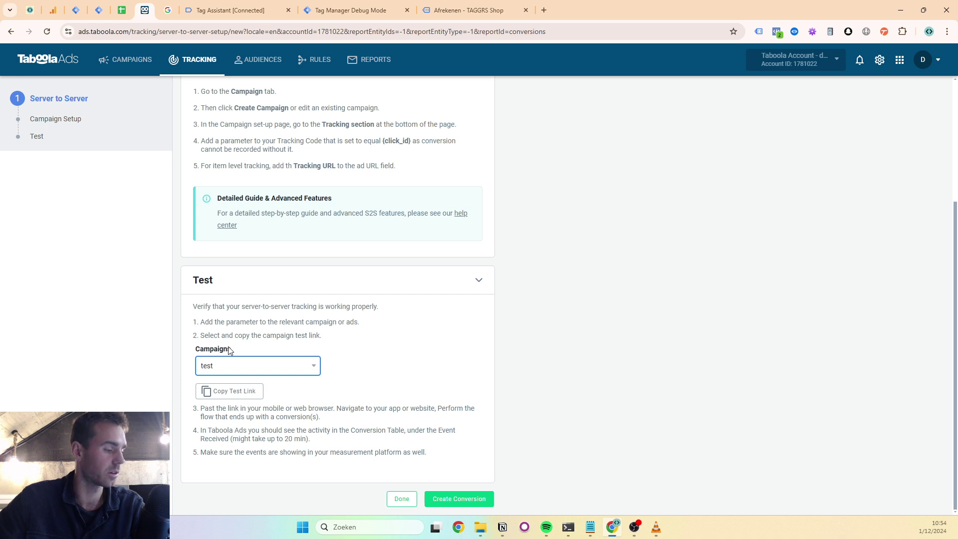
left_click(236, 394)
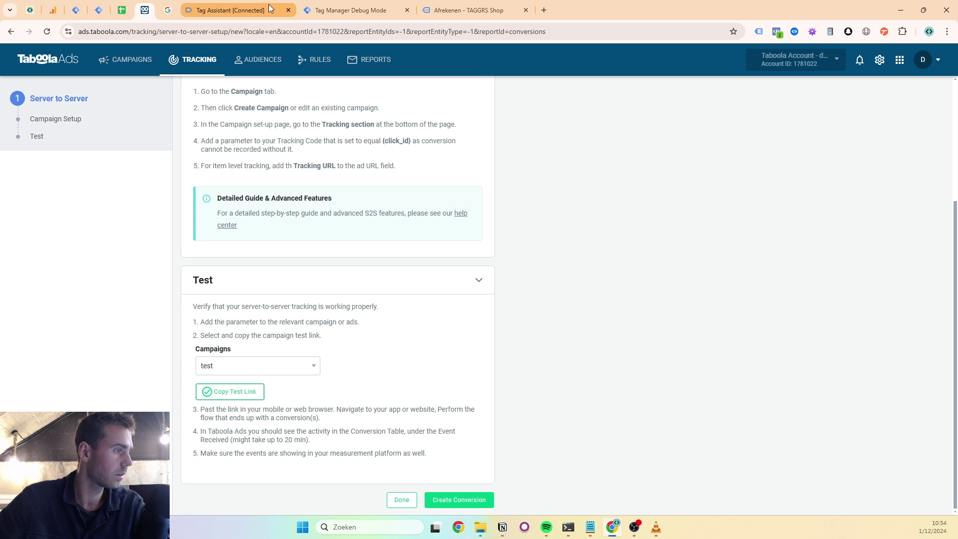
left_click(288, 11)
left_click(288, 11)
Step: Close the shop checkout tab and connect Tag Manager preview to the TAGGRS Shop site
left_click(289, 11)
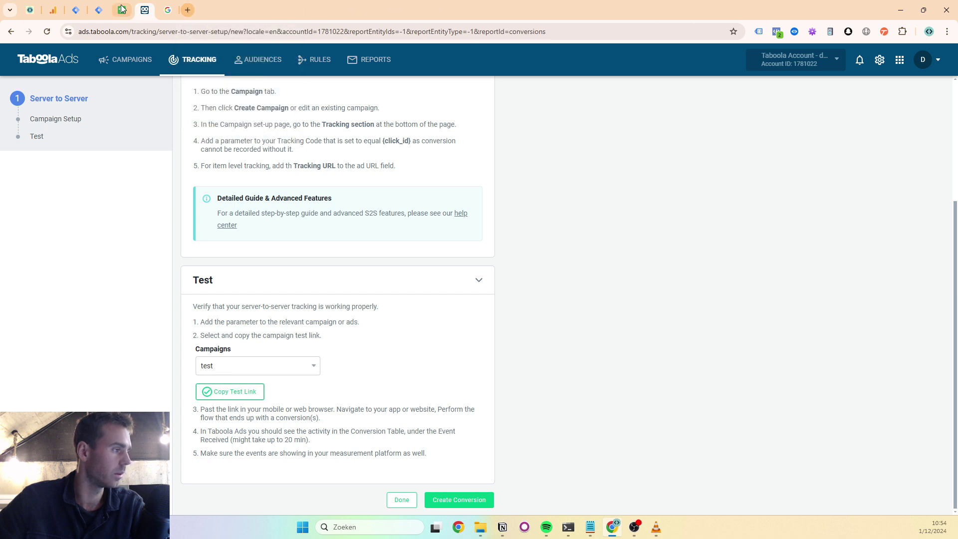
left_click(100, 9)
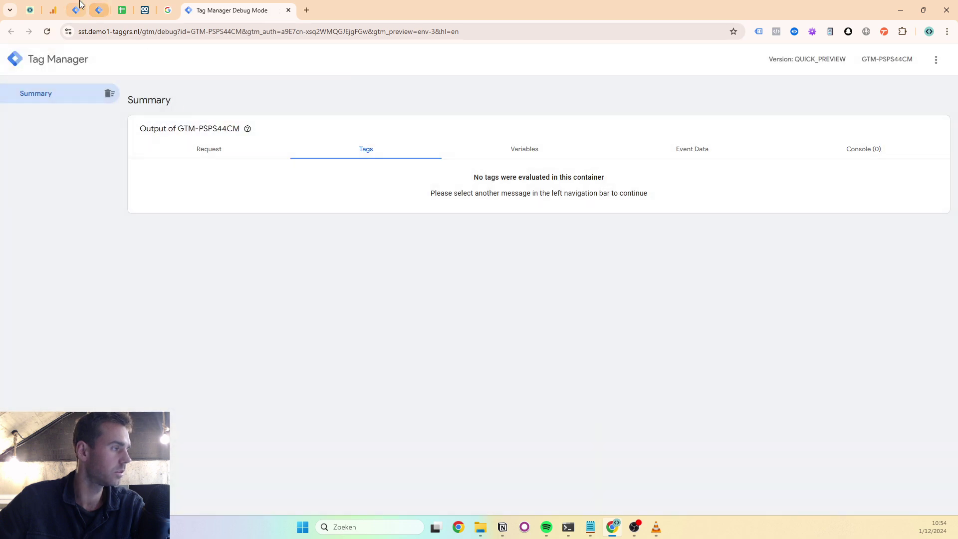
left_click(81, 5)
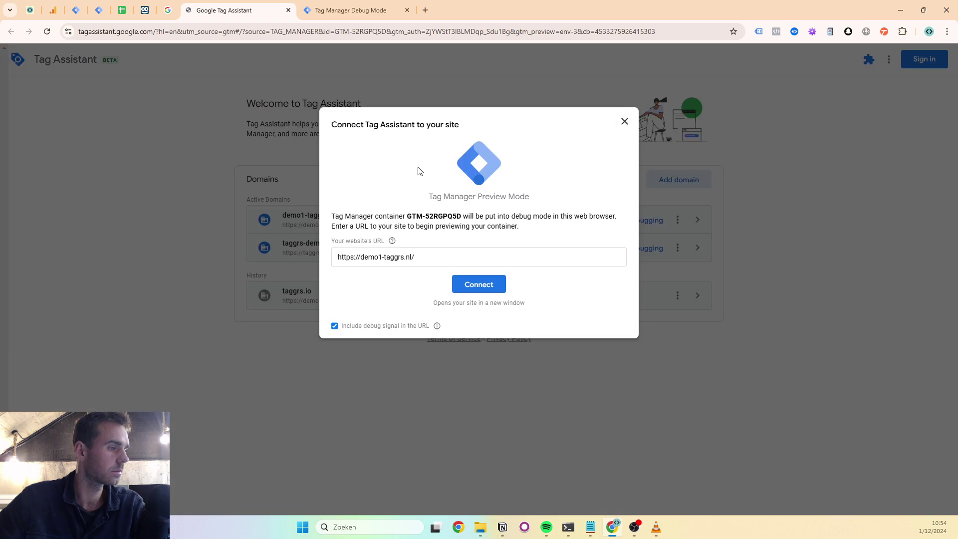
left_click(478, 284)
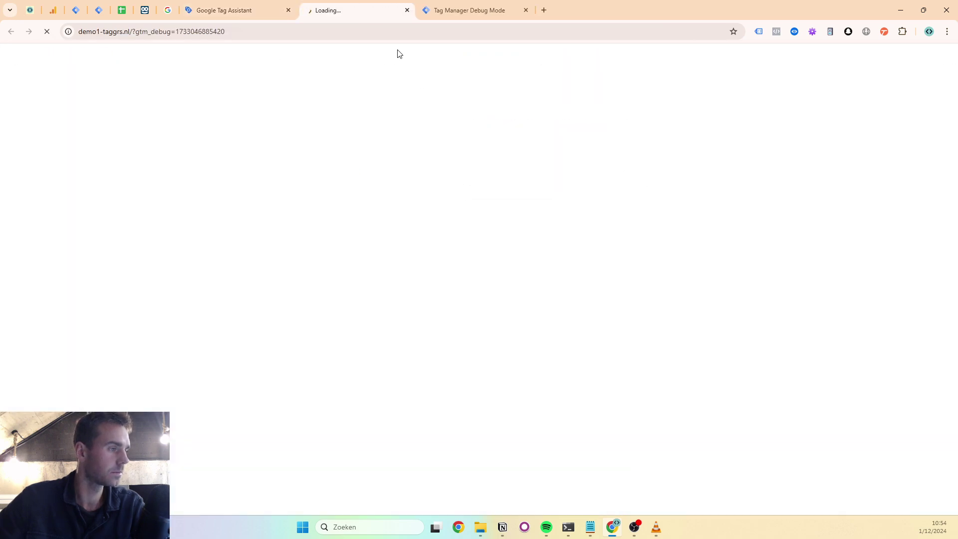
left_click_drag(375, 8, 466, 3)
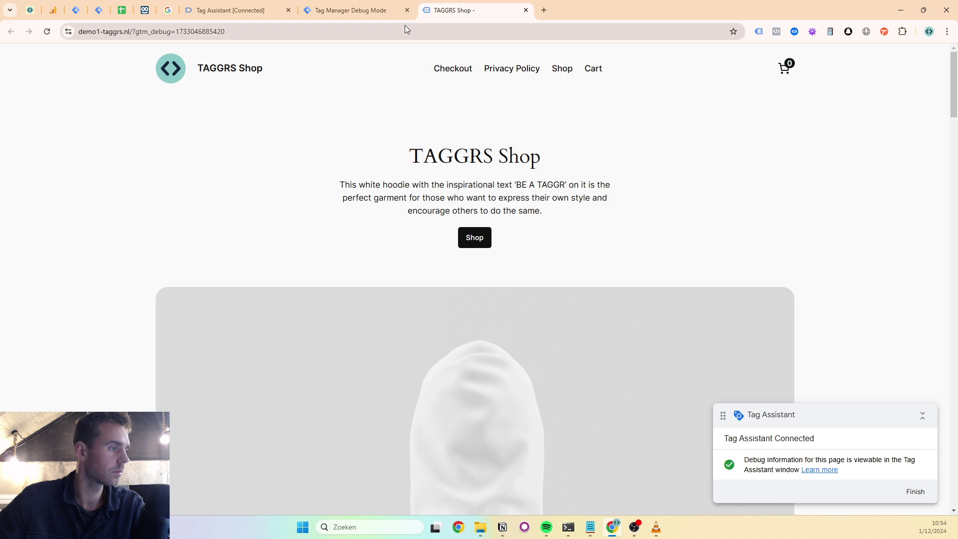
Step: Load the shop via the pasted Taboola test link with taboola_cid and open the server debug view
left_click(406, 28)
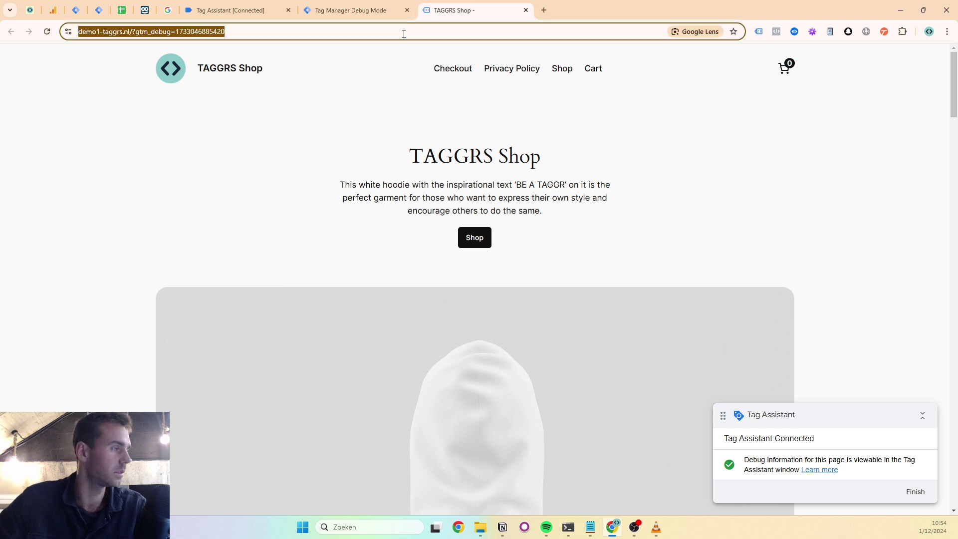
type("https://demo1-taggrs.nl/?utm_source=taboola&utm_medium=referral&taboola_cid=GiBklUfbAsZUiB9TtdClmDxCgAkUyZwjF5LFQaEF3BfQjyCe2mwoyYqx9fDWw4BSMJ7abA")
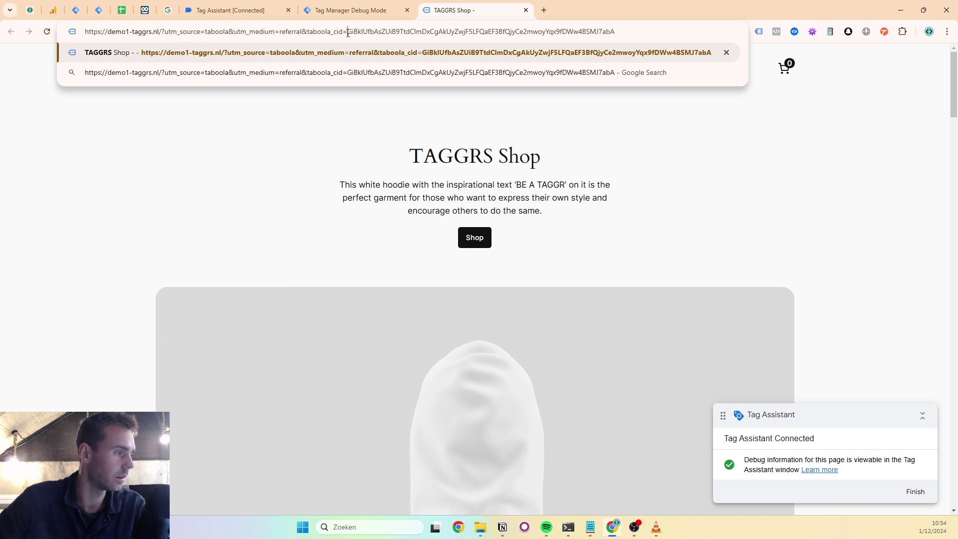
left_click_drag(348, 31, 629, 26)
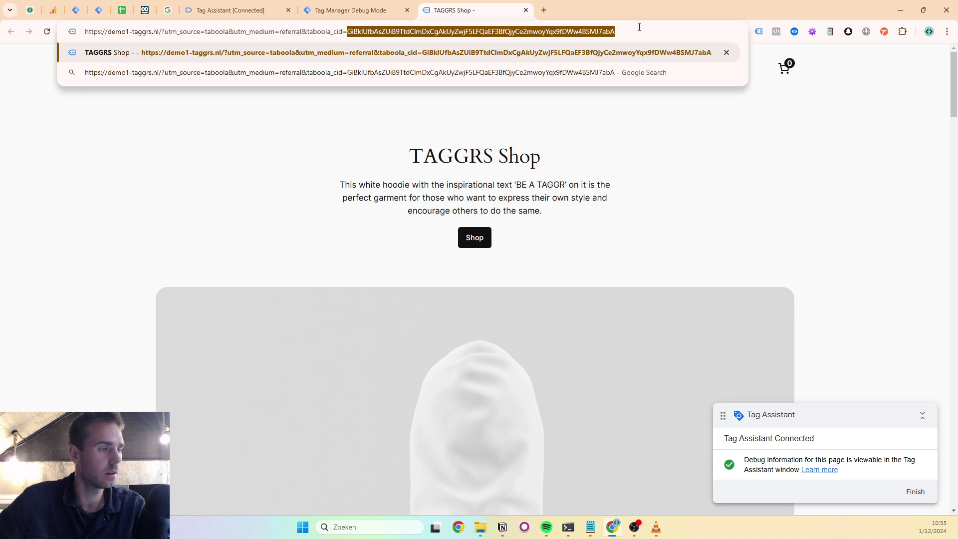
left_click(638, 30)
key("Return")
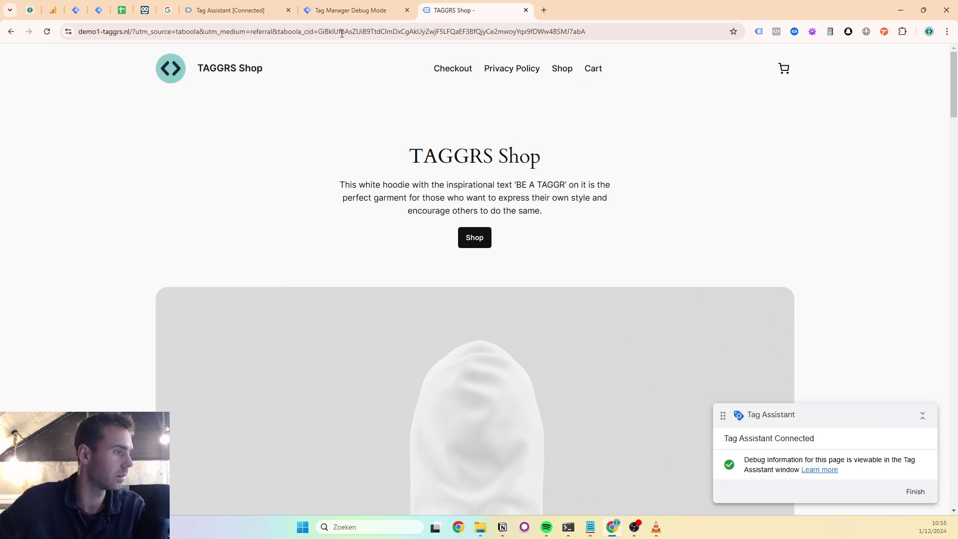
left_click(351, 8)
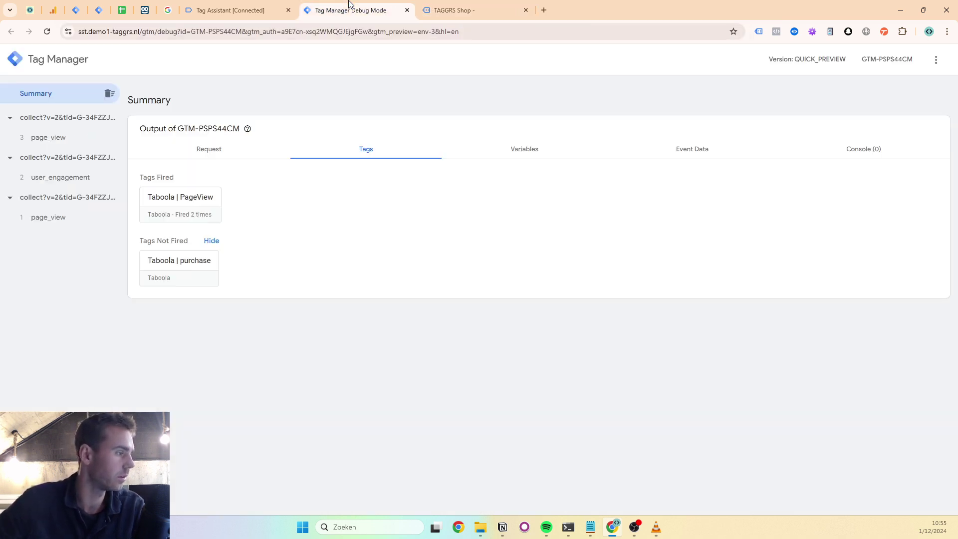
Step: Confirm both page_view events show Taboola | PageView succeeded
left_click(67, 216)
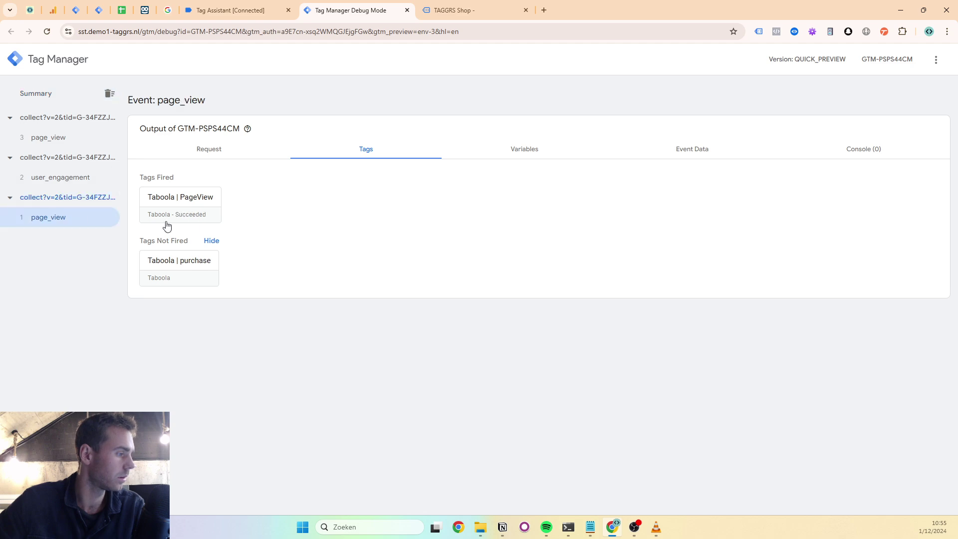
left_click(90, 135)
key("ctrl+Tab")
Step: Inspect the shop's stored Taboola click-id cookie under DevTools Application > Cookies
right_click(217, 255)
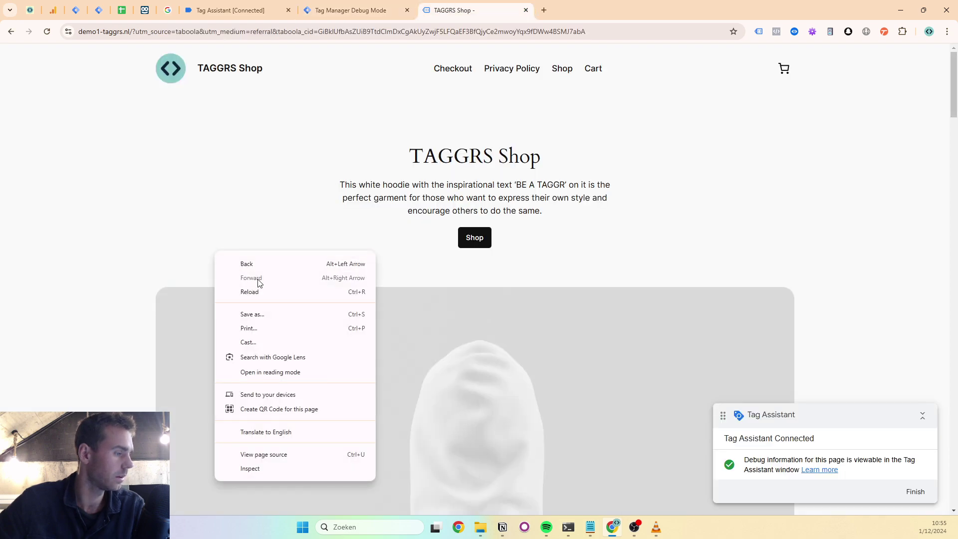
left_click(283, 468)
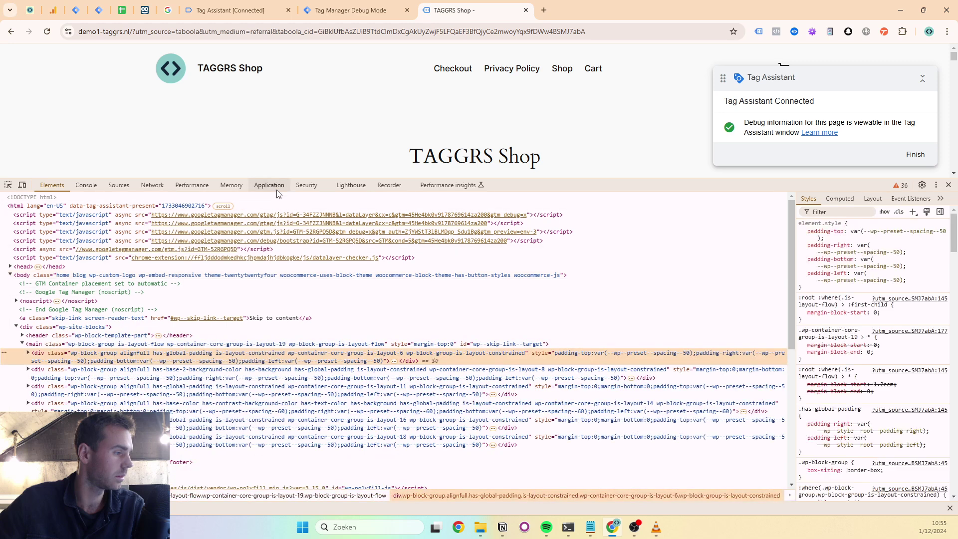
left_click(269, 185)
scroll(207, 370, "down", 2)
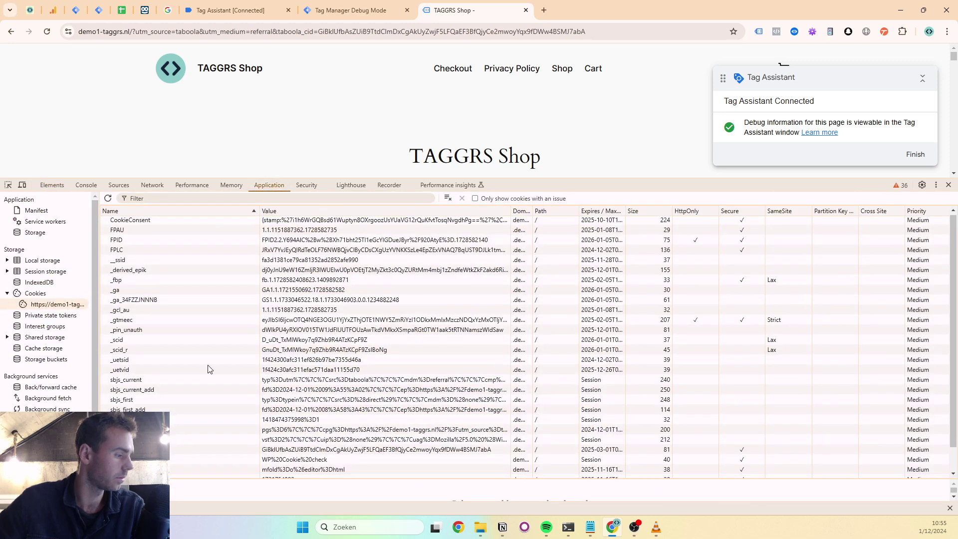
left_click(254, 423)
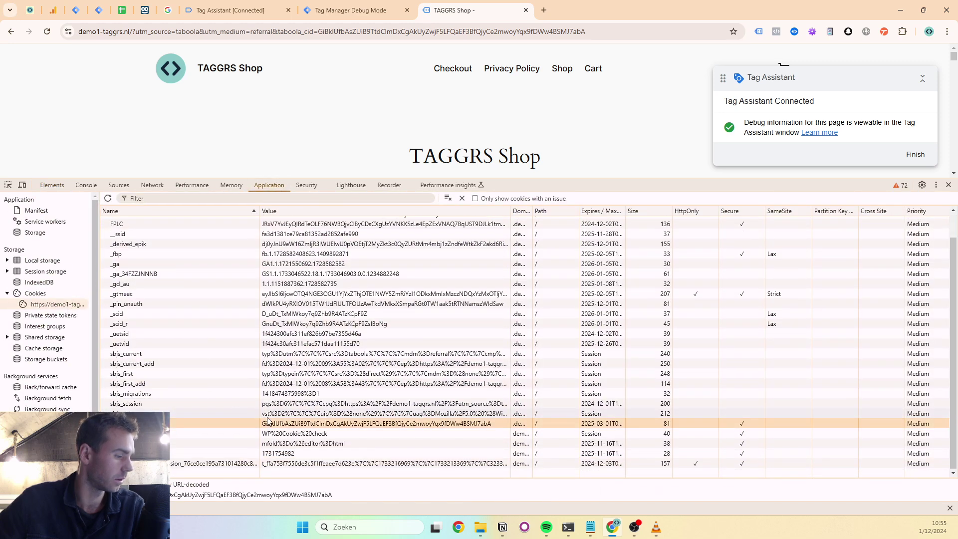
double_click(270, 424)
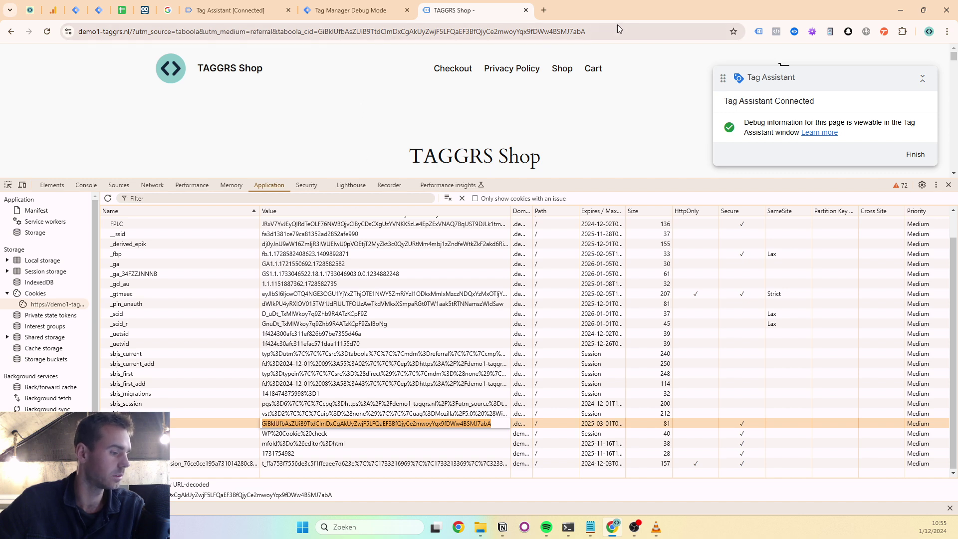
left_click(532, 114)
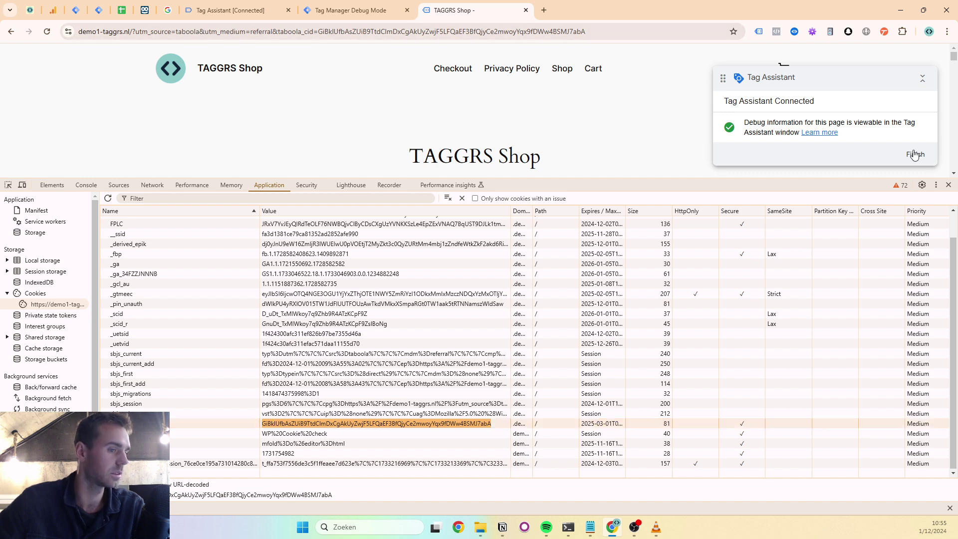
left_click(949, 185)
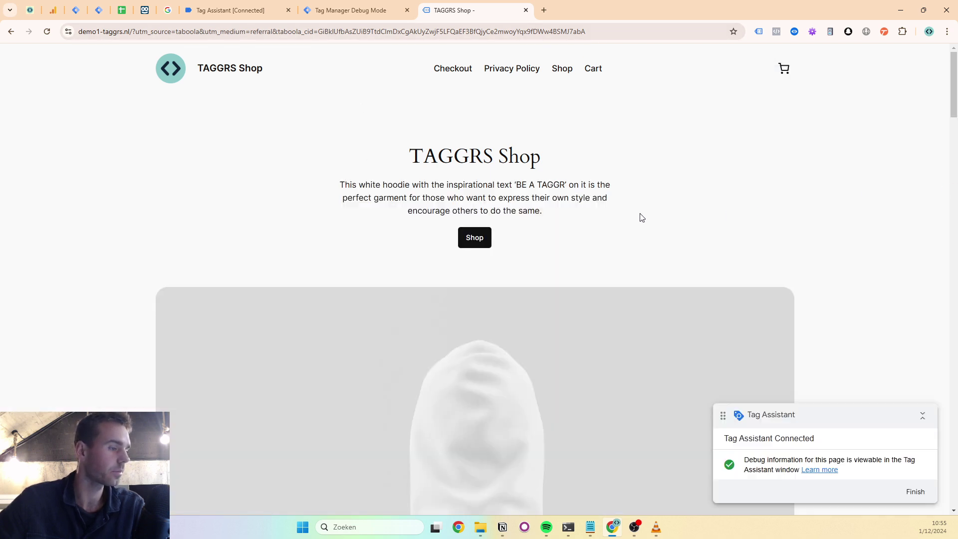
Step: Buy the TAGGRS hoodie at €29,95 through cart and checkout, placing a test order
left_click(461, 242)
left_click(266, 318)
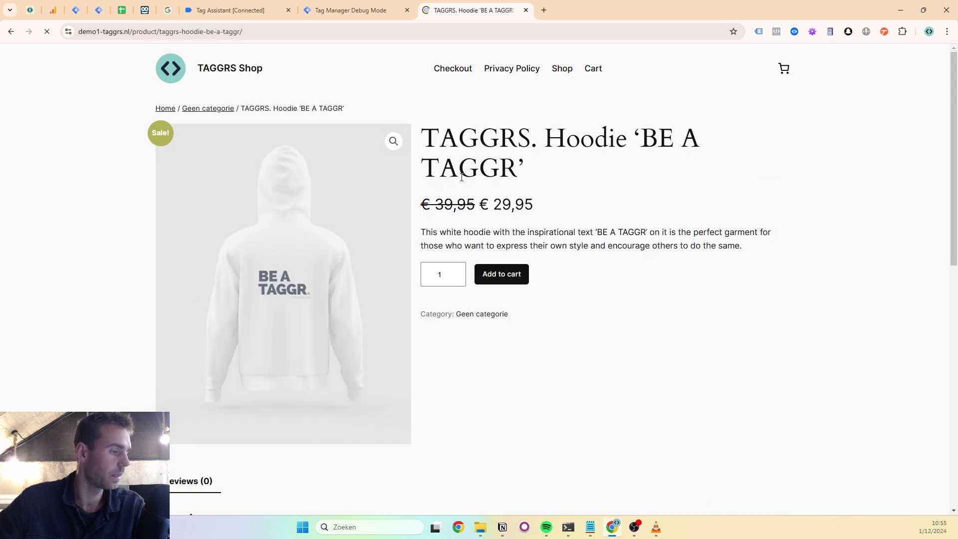
left_click(504, 274)
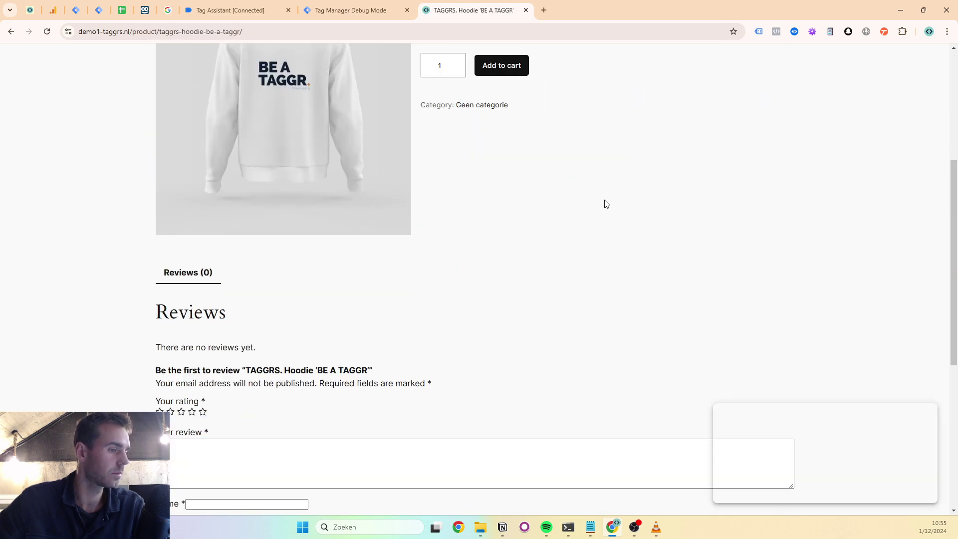
left_click(776, 141)
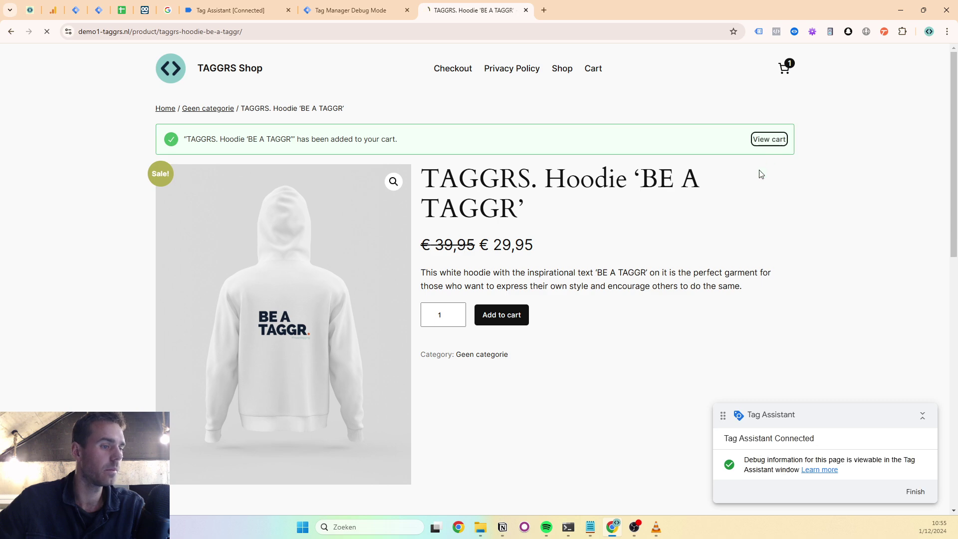
left_click(659, 261)
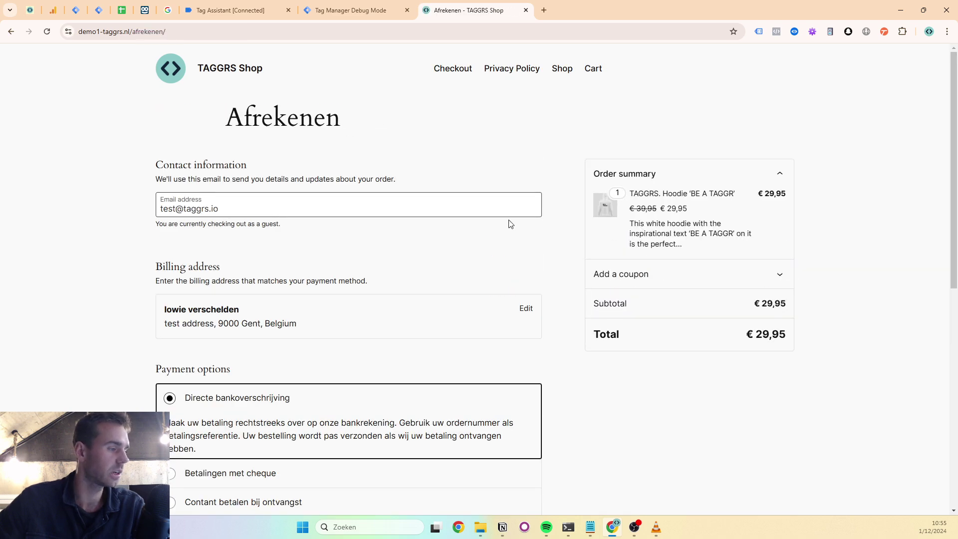
scroll(359, 230, "down", 6)
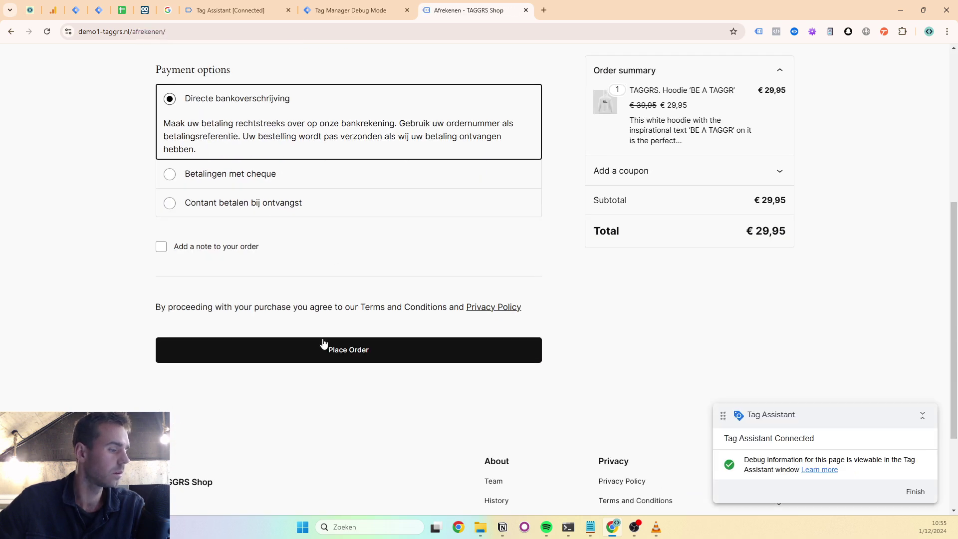
left_click(325, 347)
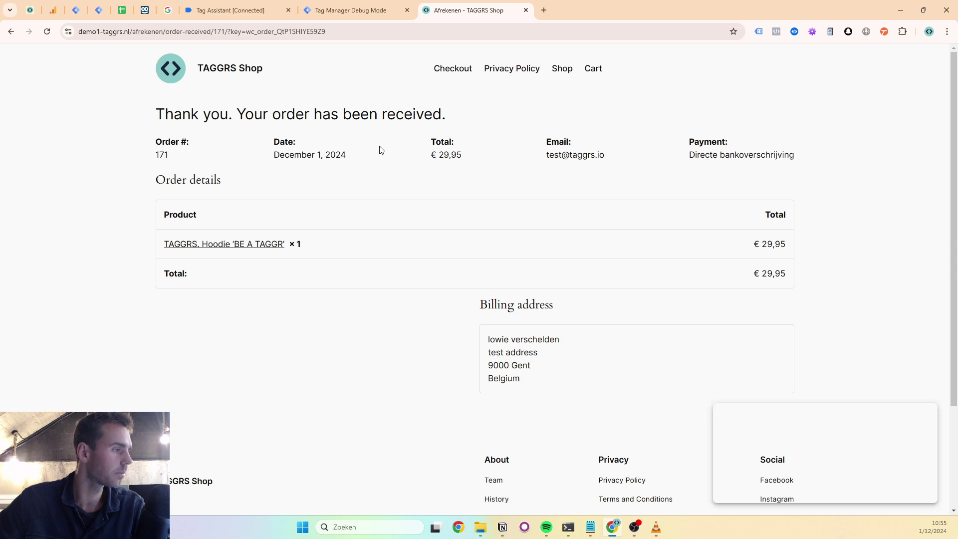
left_click(338, 10)
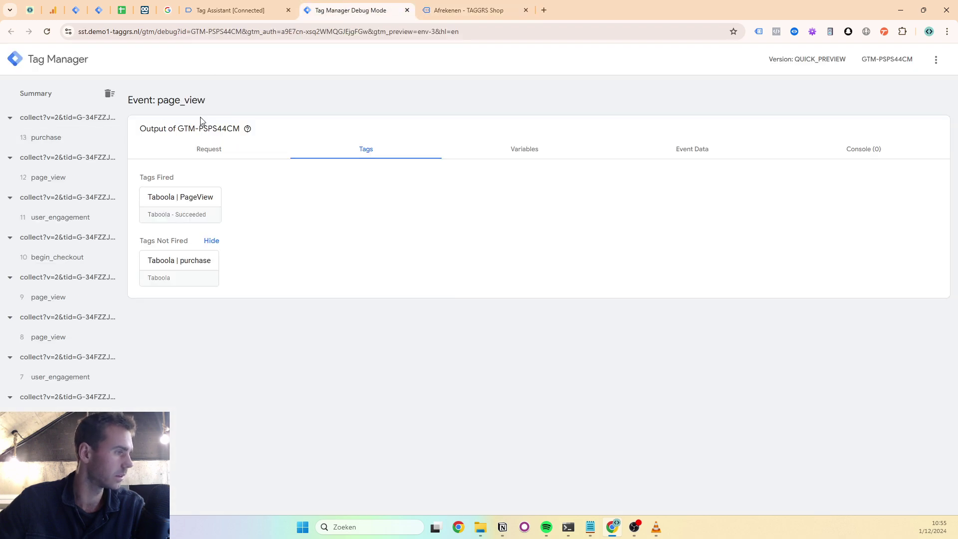
Step: Open the purchase event's Taboola | purchase tag and its outgoing request details
left_click(84, 138)
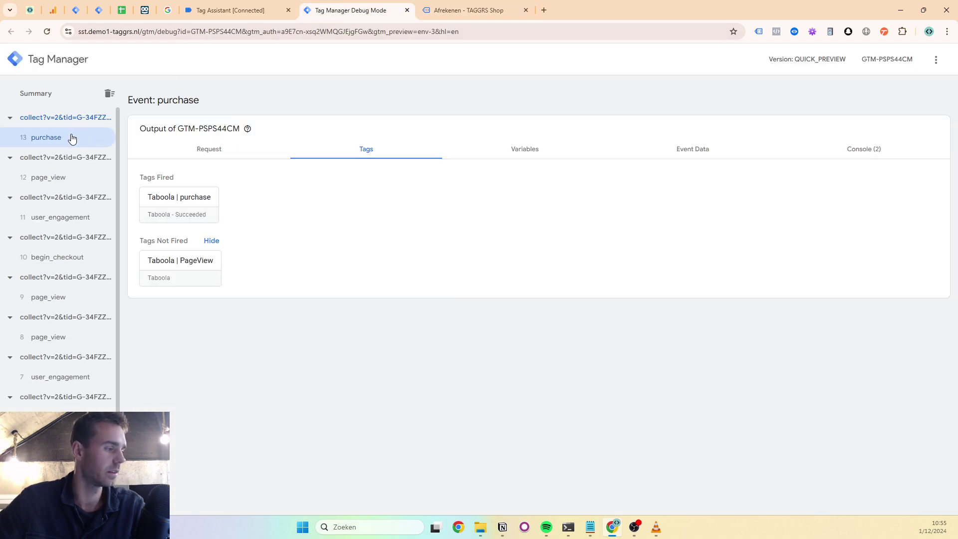
left_click(141, 211)
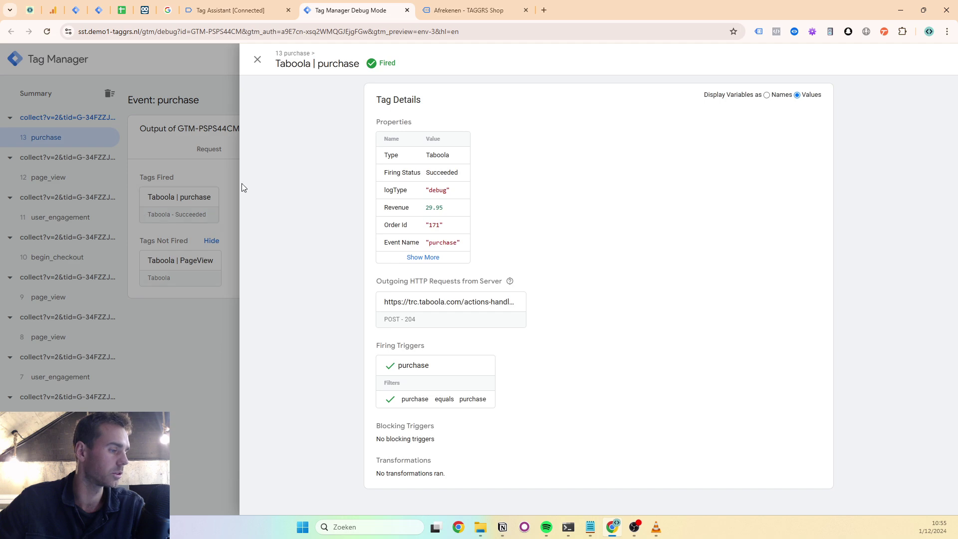
triple_click(434, 283)
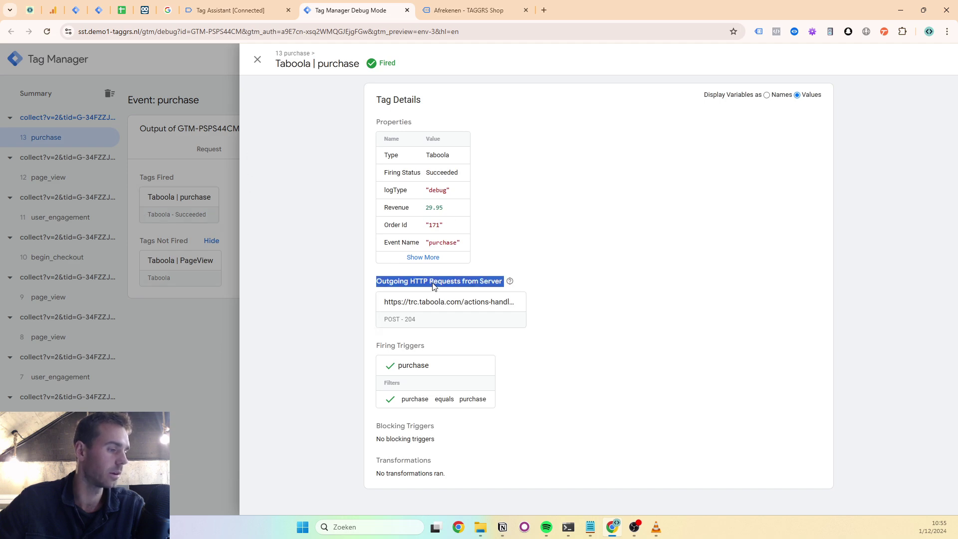
left_click(452, 308)
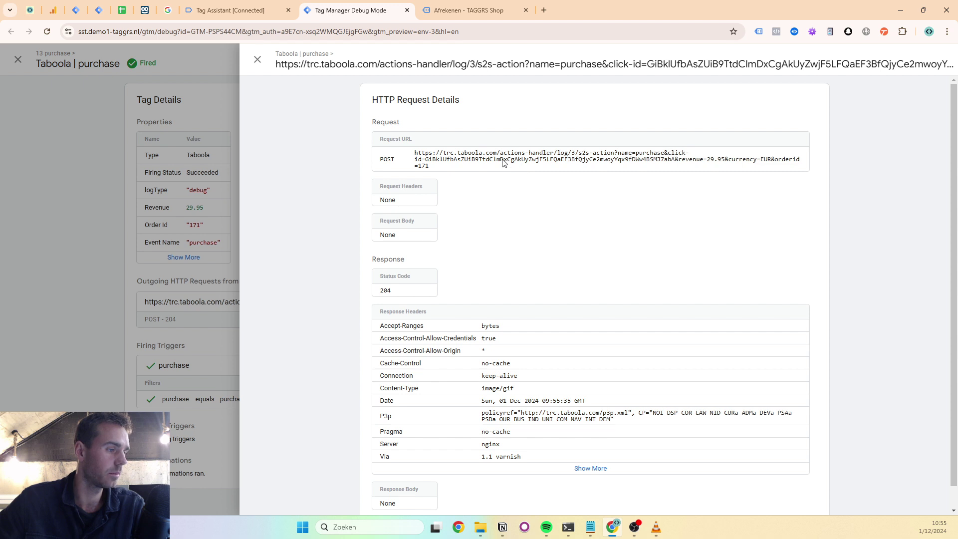
Step: Check the request URL carries the click-id, revenue 29.95 and orderid 171
double_click(503, 160)
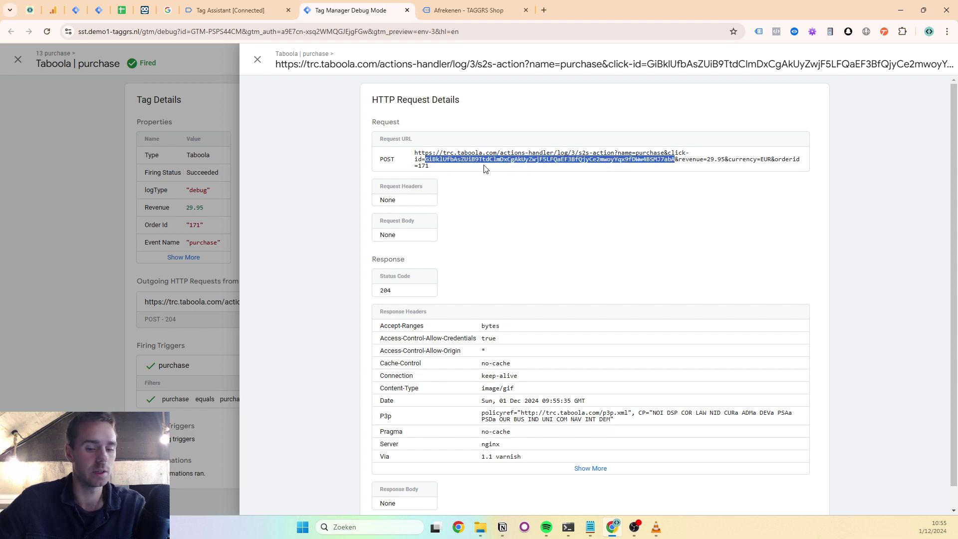
key("ctrl+f")
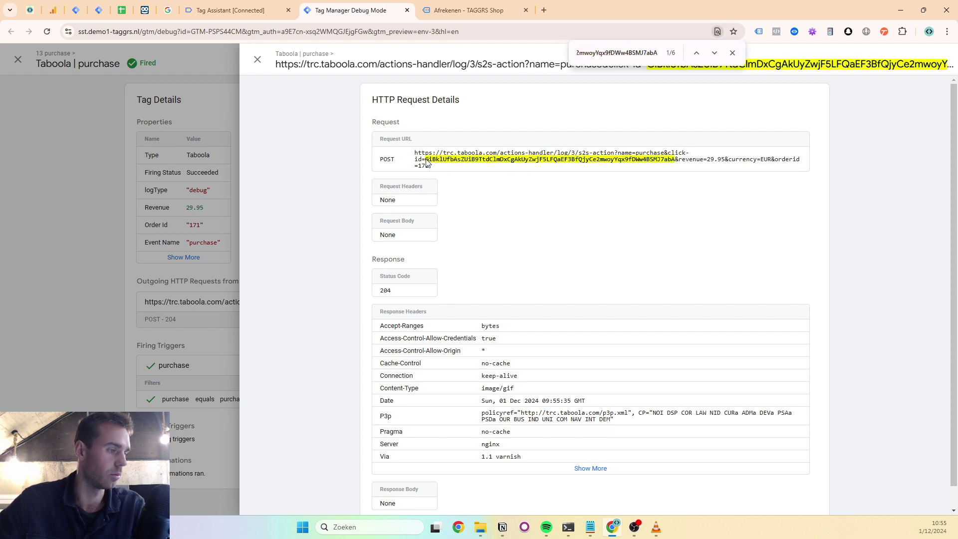
left_click_drag(427, 162, 672, 165)
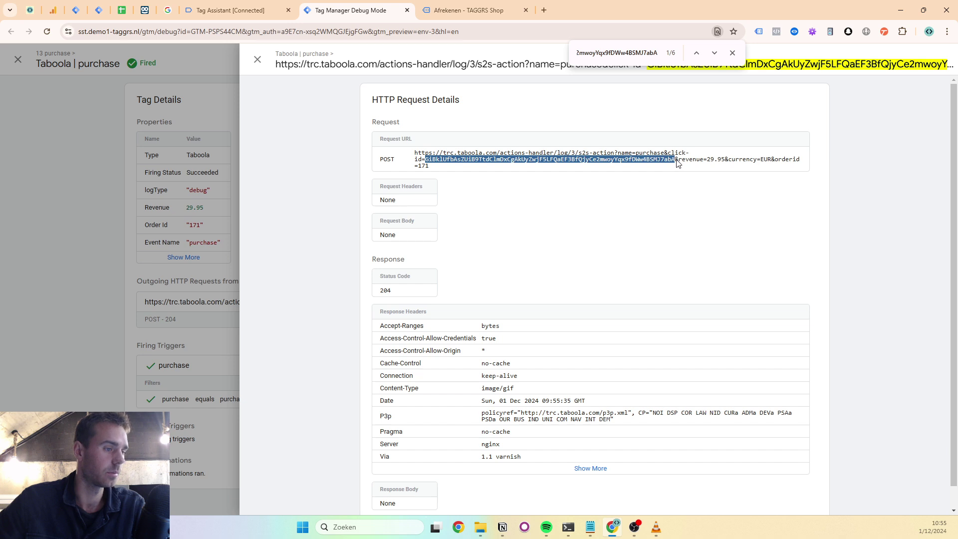
double_click(690, 164)
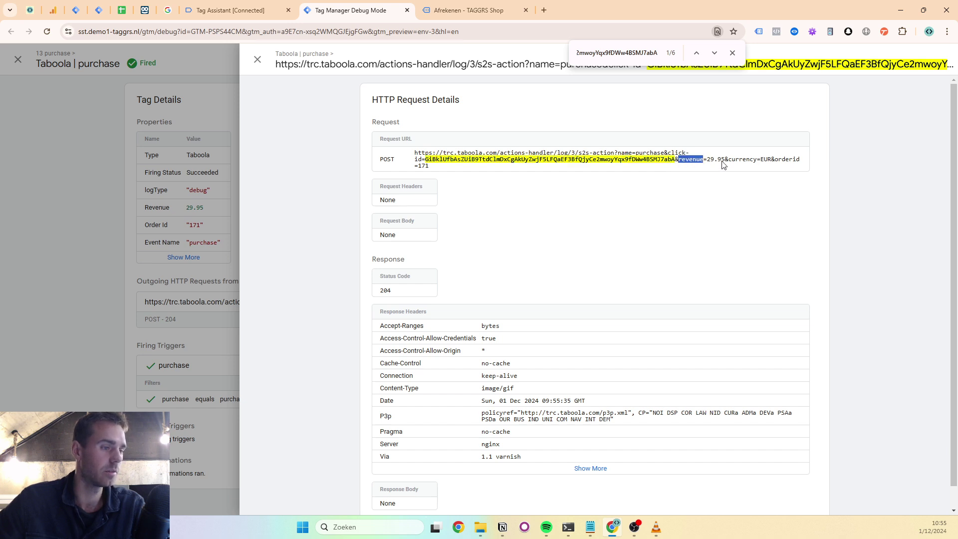
left_click(754, 164)
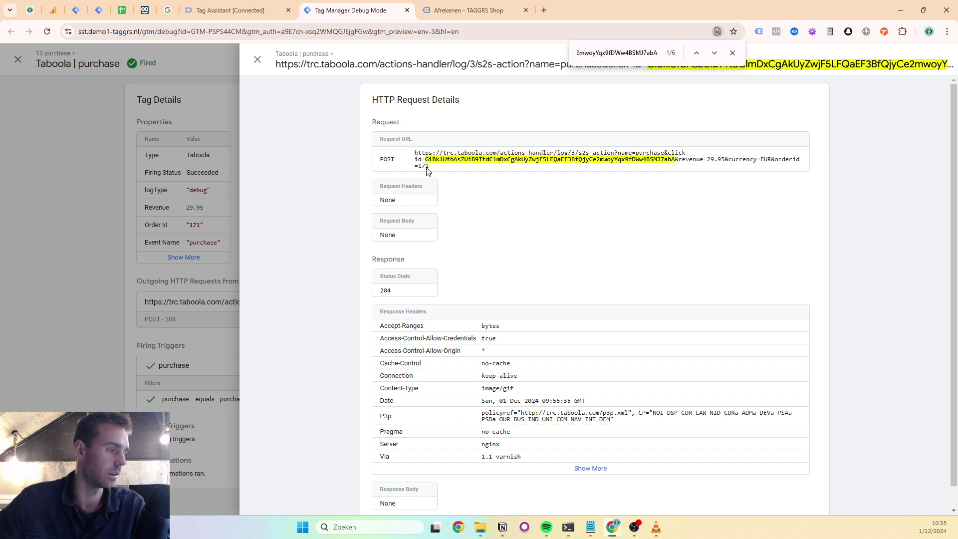
scroll(421, 233, "down", 1)
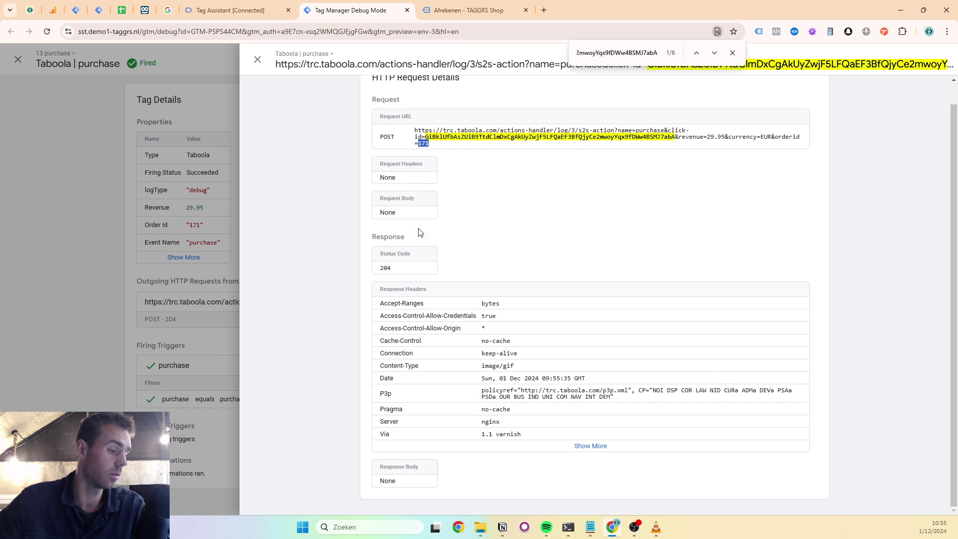
left_click(535, 448)
scroll(325, 155, "down", 3)
Step: Close the HTTP request and tag detail panels and the find bar
left_click(257, 60)
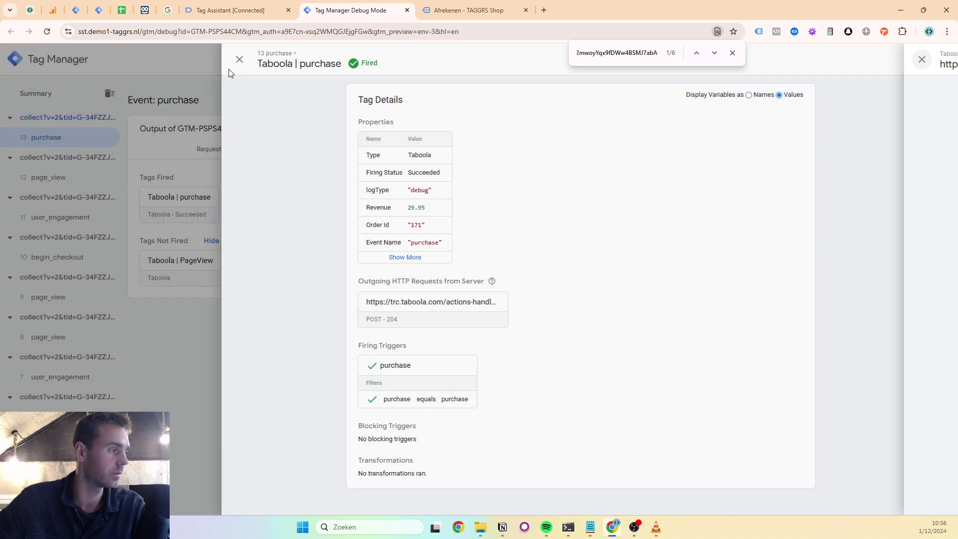
left_click(257, 60)
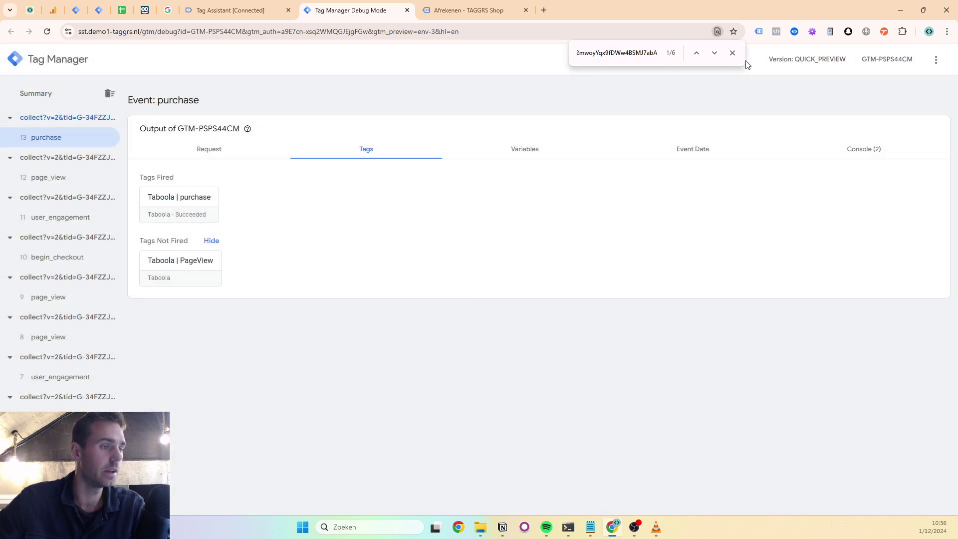
left_click(732, 53)
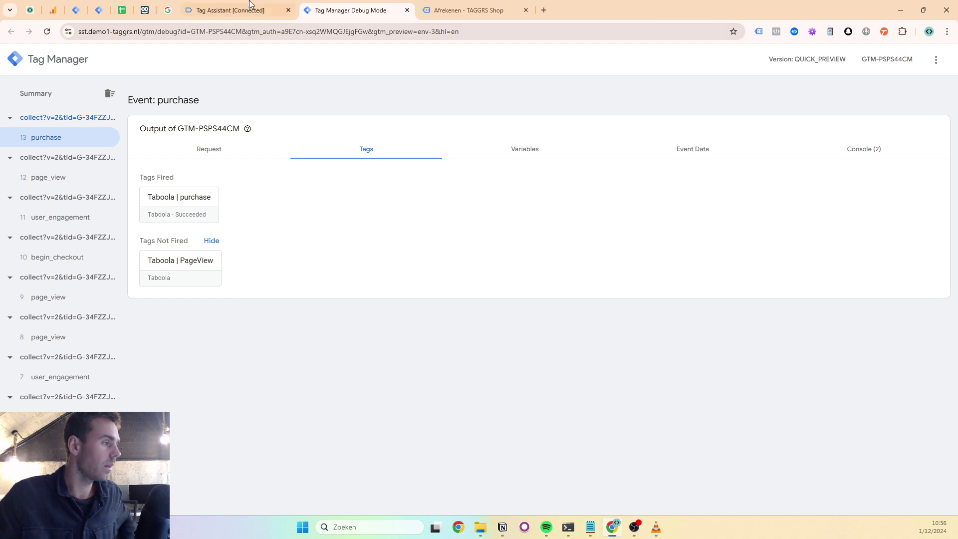
left_click(152, 5)
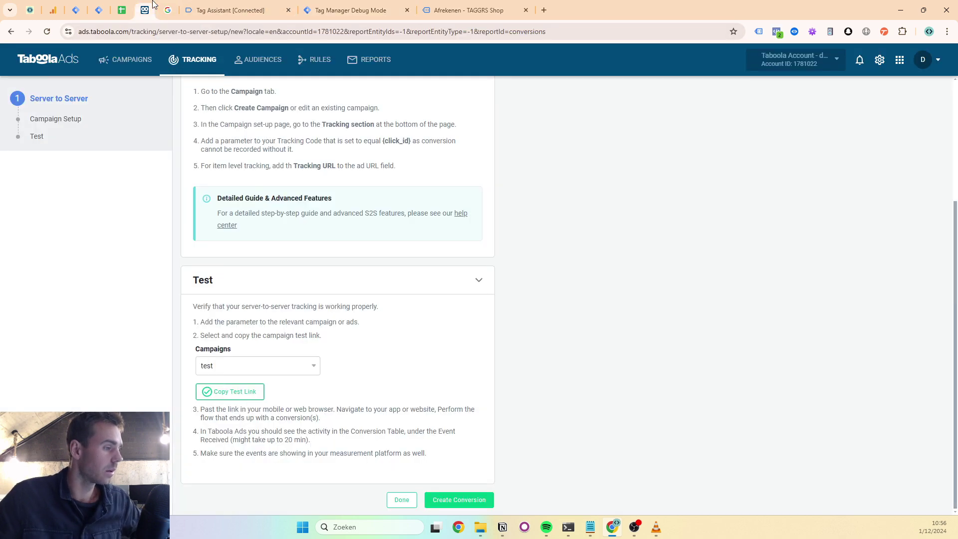
Step: Review the Taboola Campaigns overview showing the pending-review test campaign
left_click(128, 59)
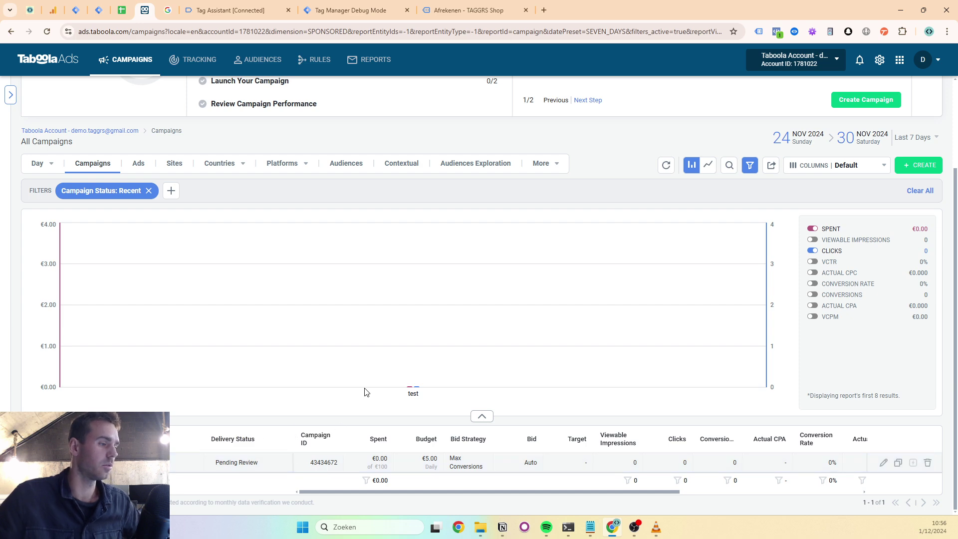
scroll(370, 344, "up", 2)
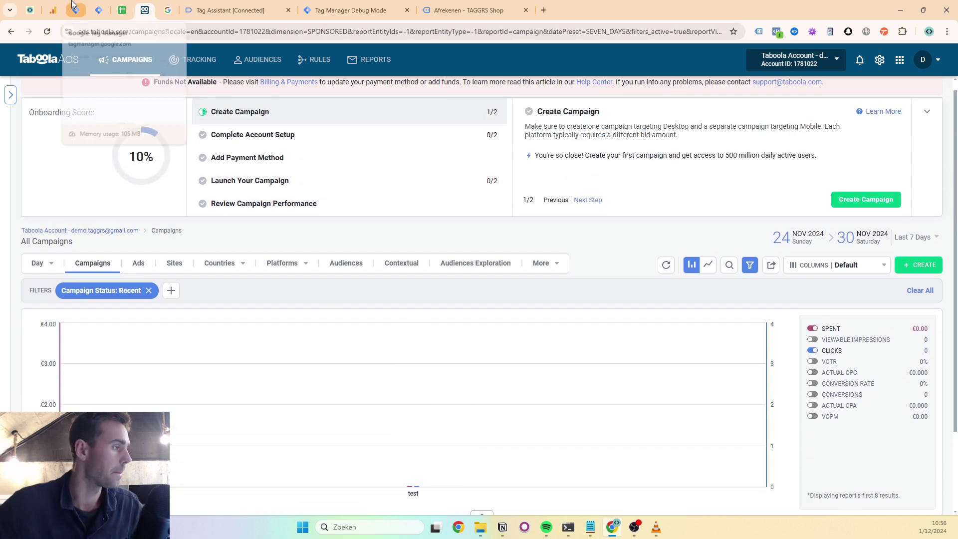
left_click(122, 11)
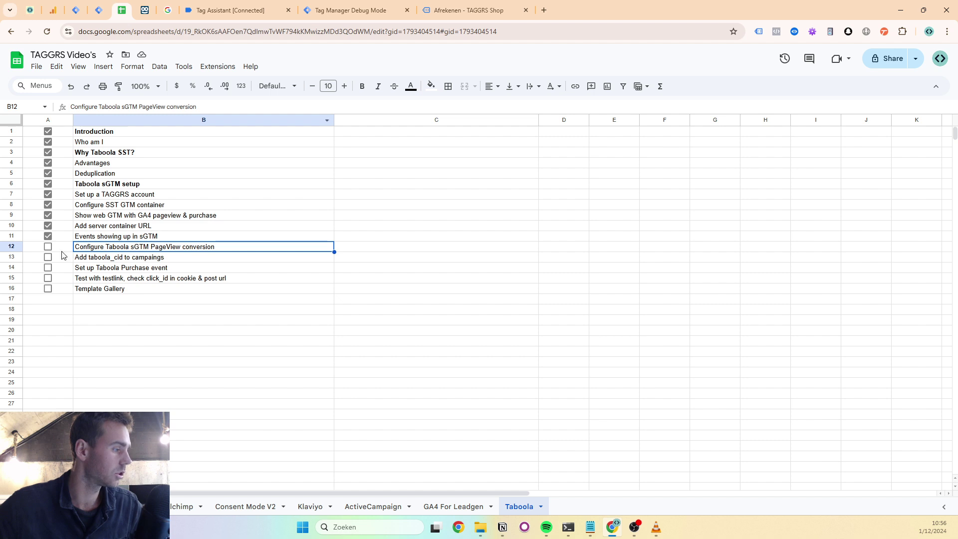
Step: Tick checklist rows 12–15: PageView conversion, taboola_cid, Purchase event and testlink testing
left_click(48, 246)
left_click(47, 258)
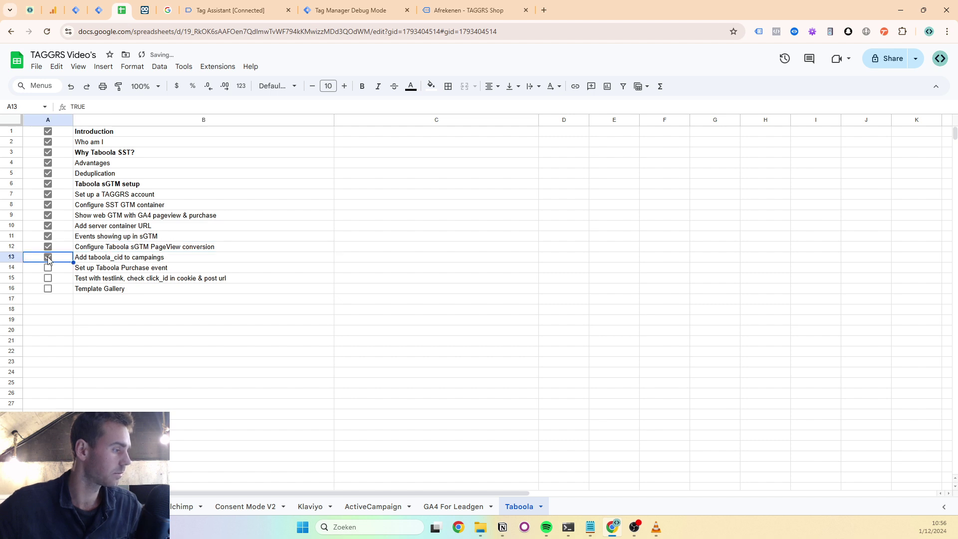
left_click(48, 268)
left_click(48, 278)
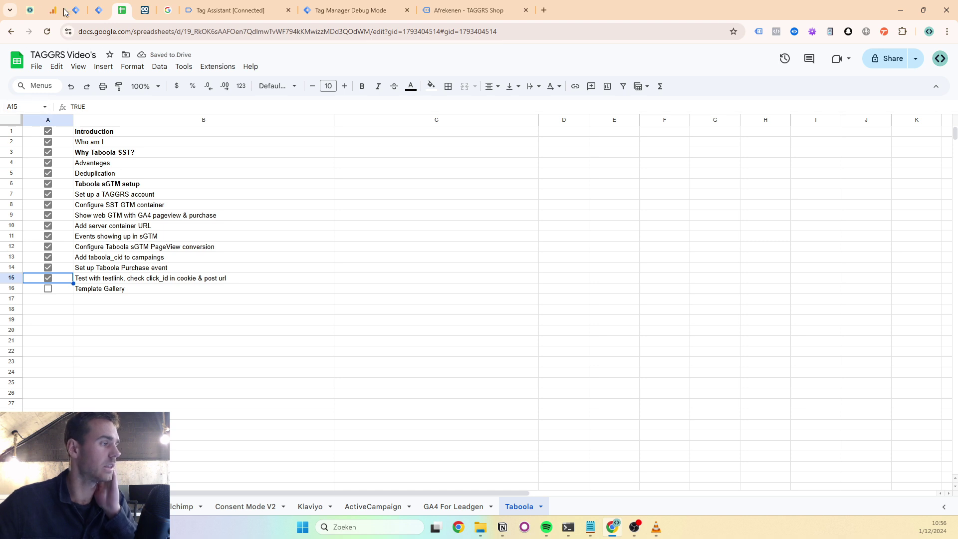
left_click(37, 9)
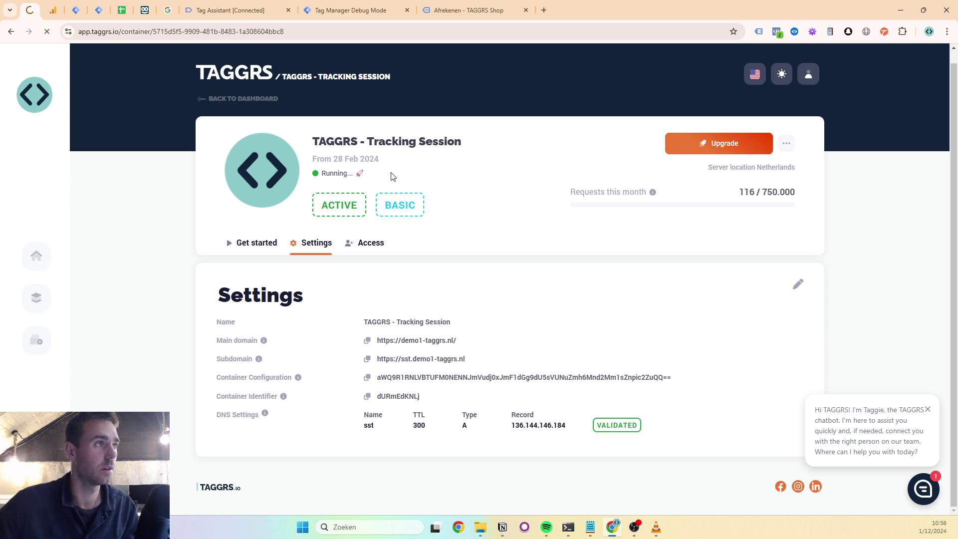
Step: Browse TAGGRS' Template Gallery and view the Ecommerce Advanced Magento template
scroll(448, 261, "down", 8)
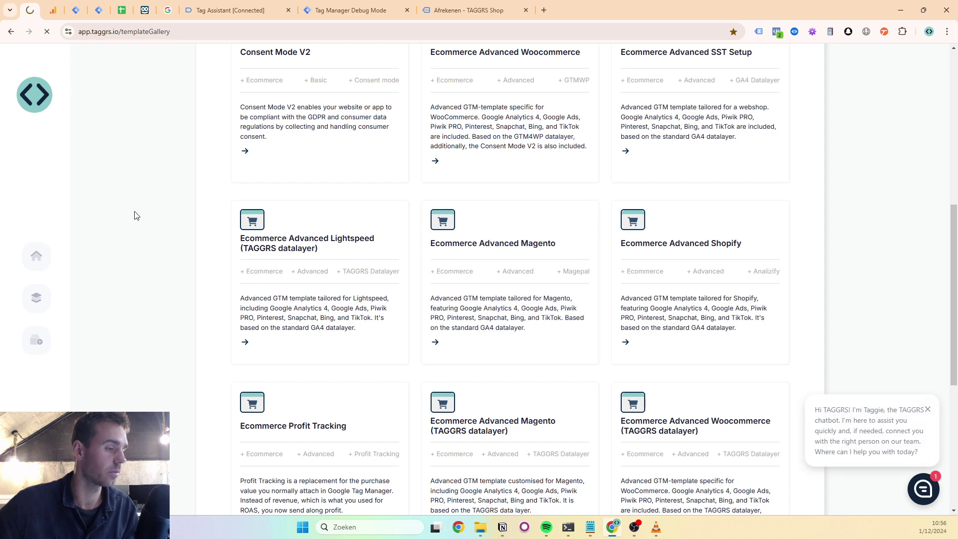
left_click(238, 180)
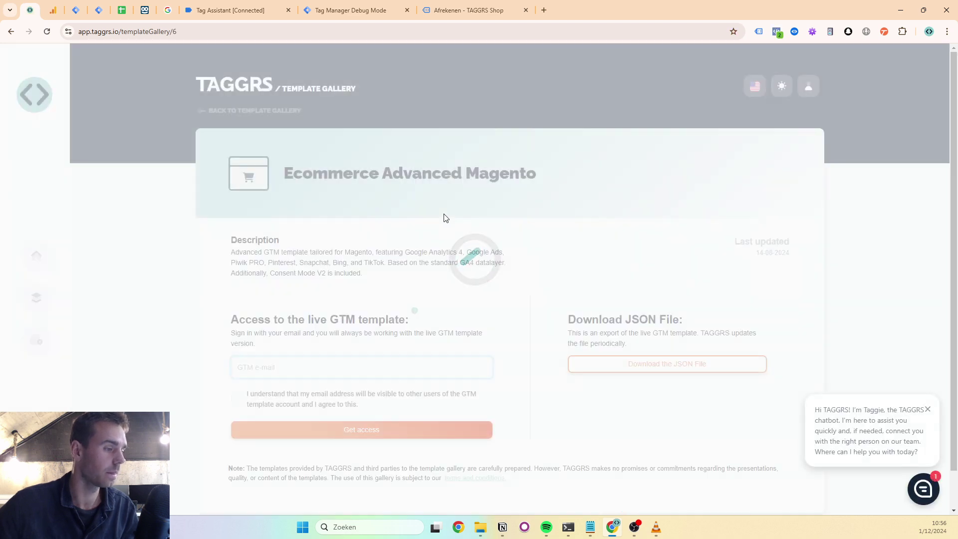
scroll(640, 311, "down", 1)
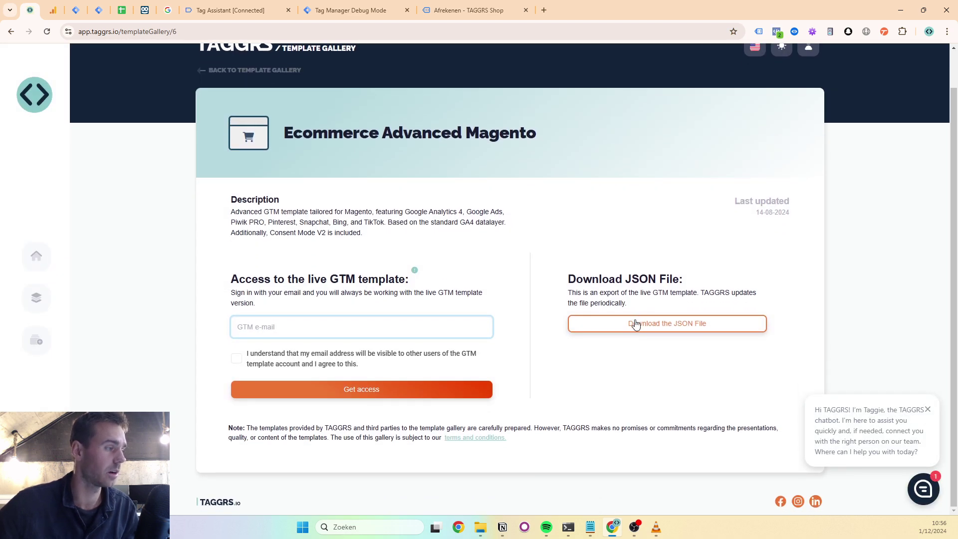
left_click(75, 10)
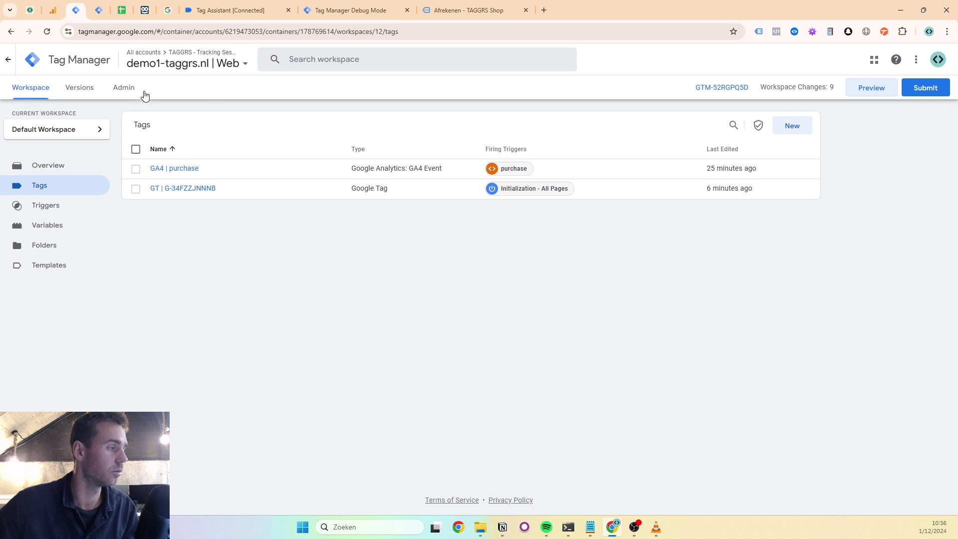
Step: Review the GT | G-34FZZJNNNB tag, then tick the Template Gallery item in row 16
left_click(128, 86)
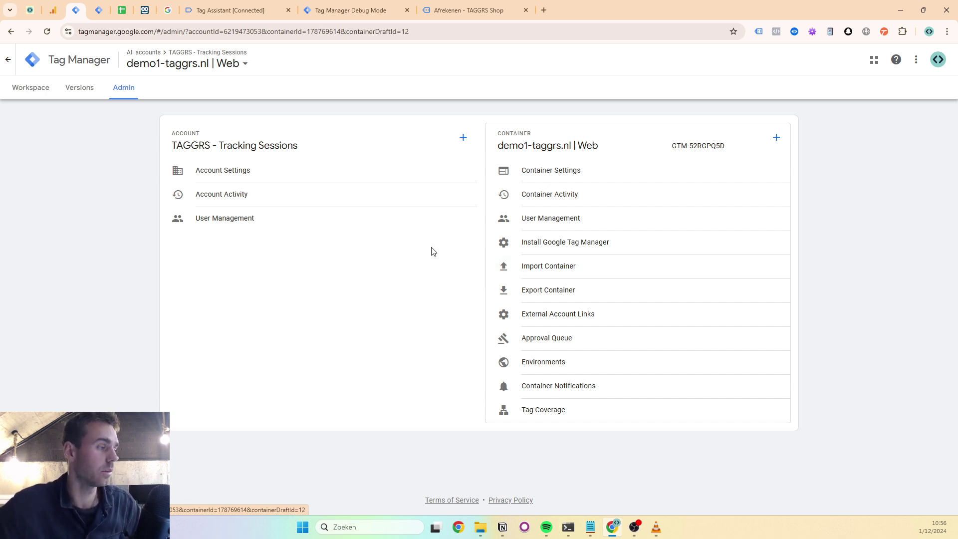
left_click(53, 95)
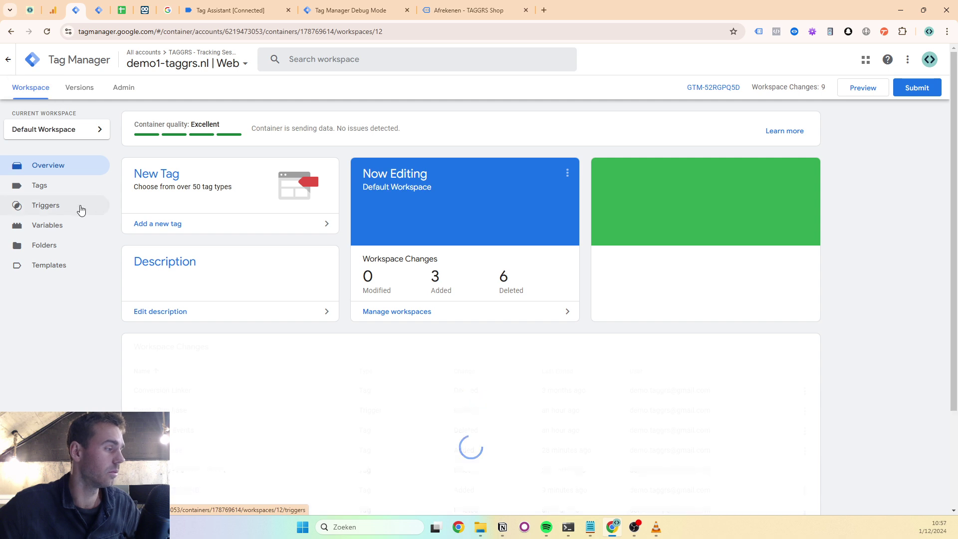
left_click(77, 190)
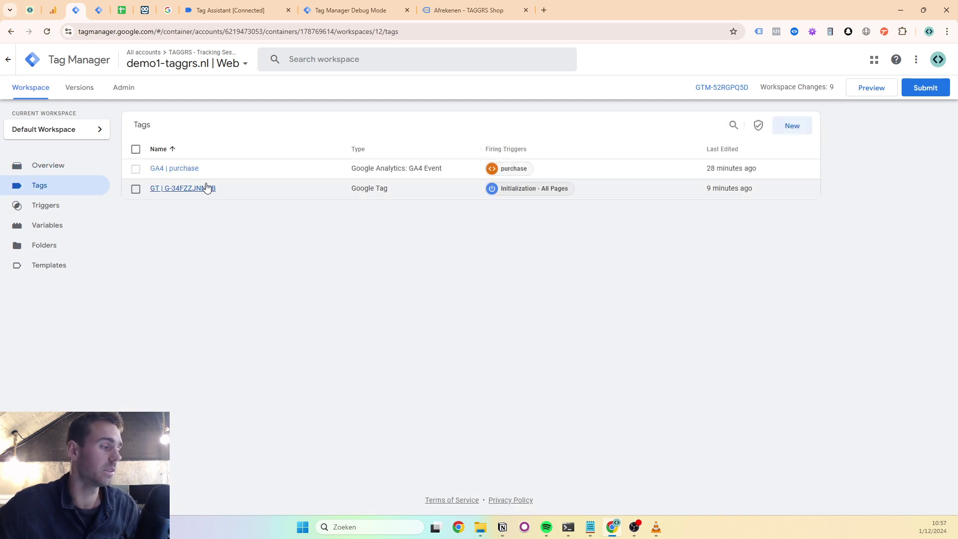
left_click(206, 187)
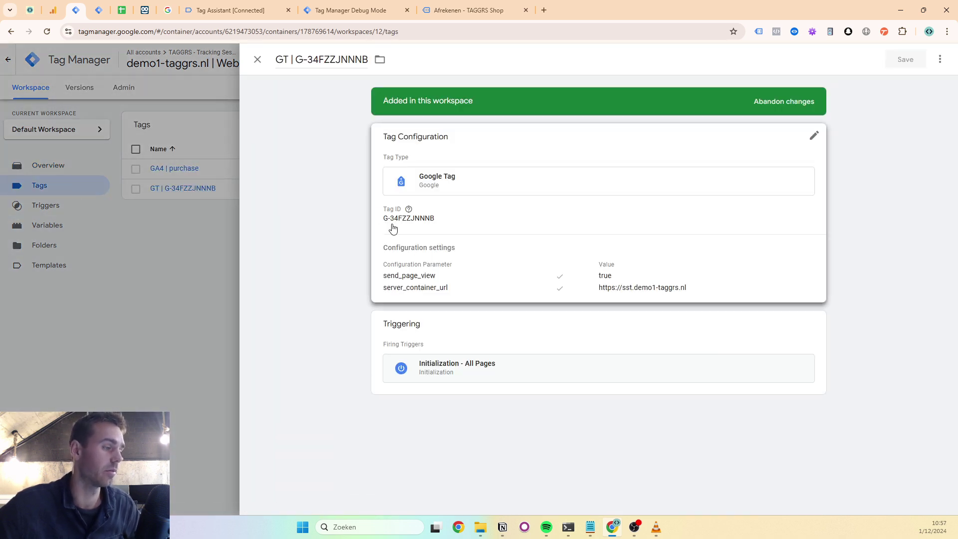
mouse_move(408, 209)
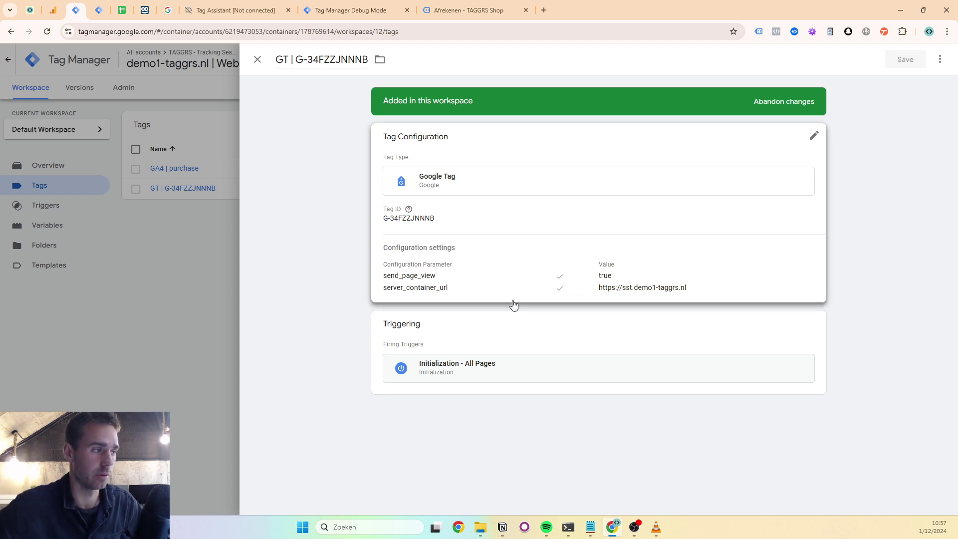
left_click(206, 265)
left_click(129, 7)
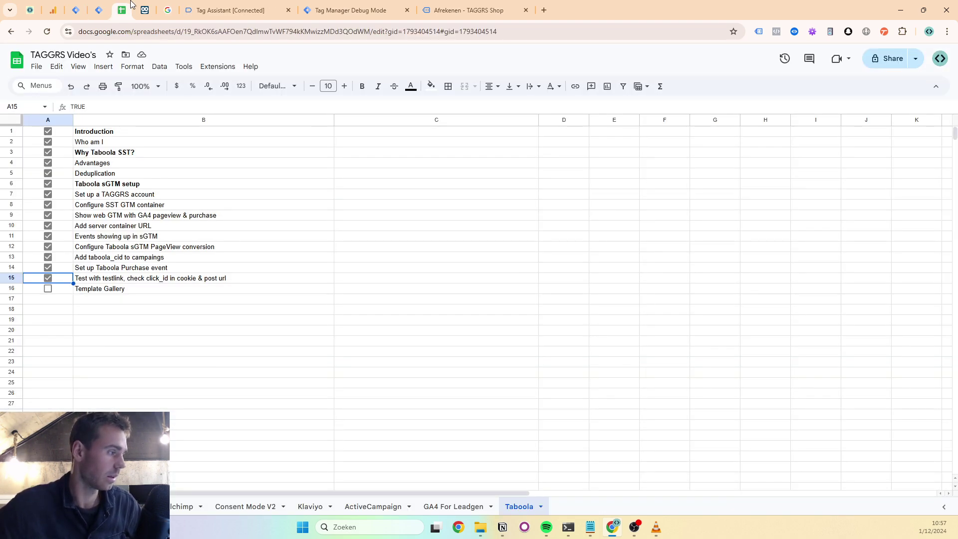
left_click(48, 289)
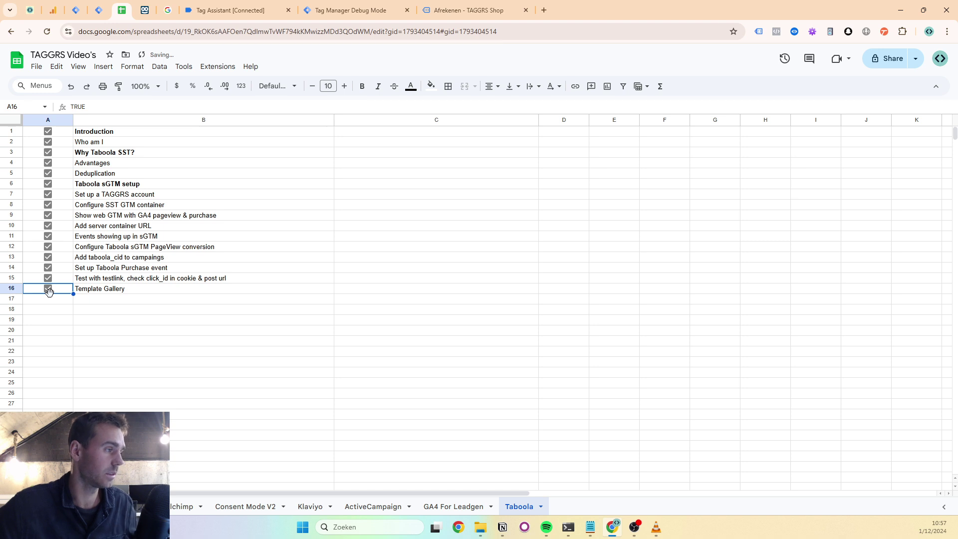